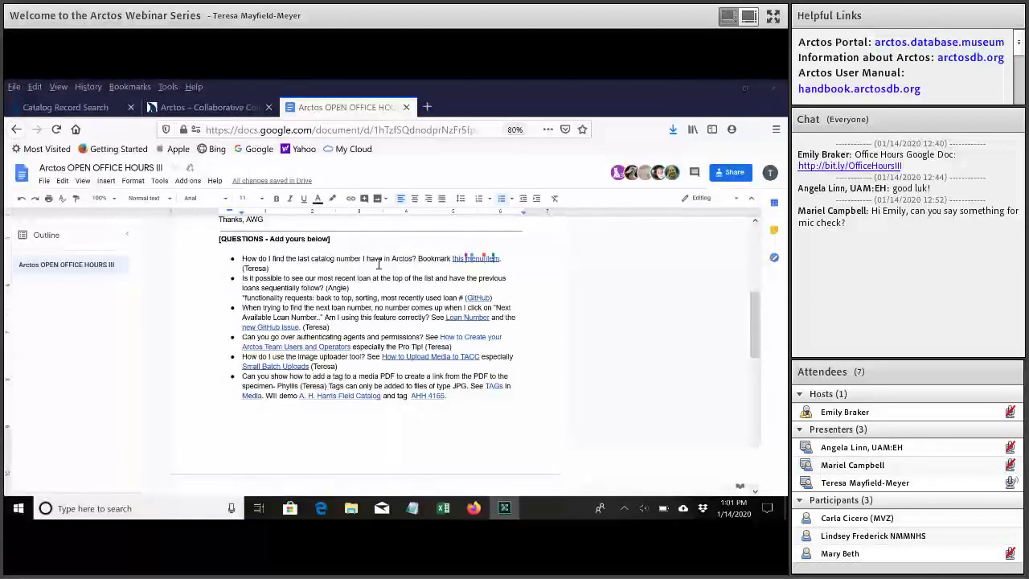
Step: Switch from the office hours document to Arctos and open the Catalog Number Gaps report
{"action": "left_click", "coordinate": [64, 105]}
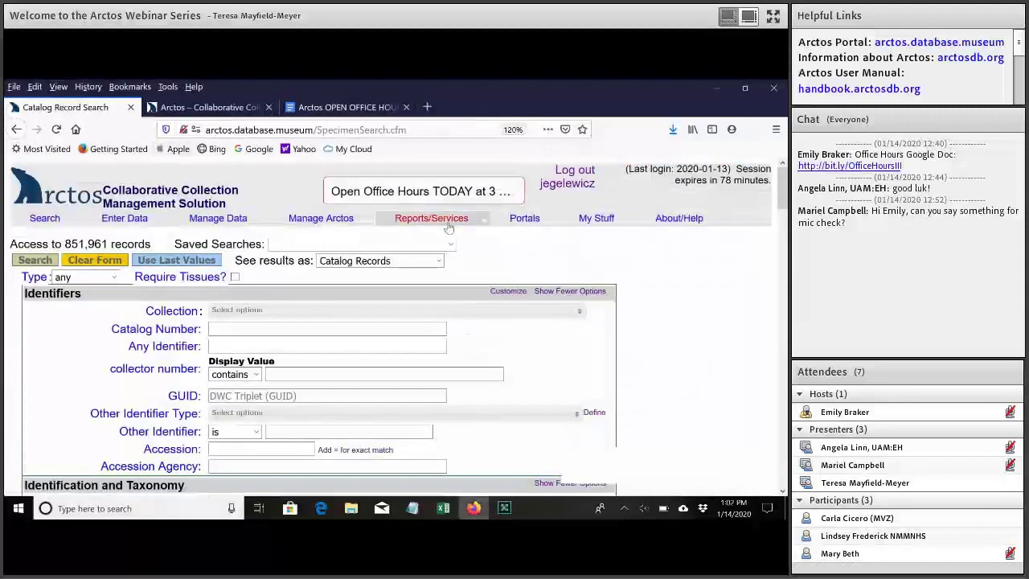
{"action": "mouse_move", "coordinate": [431, 219]}
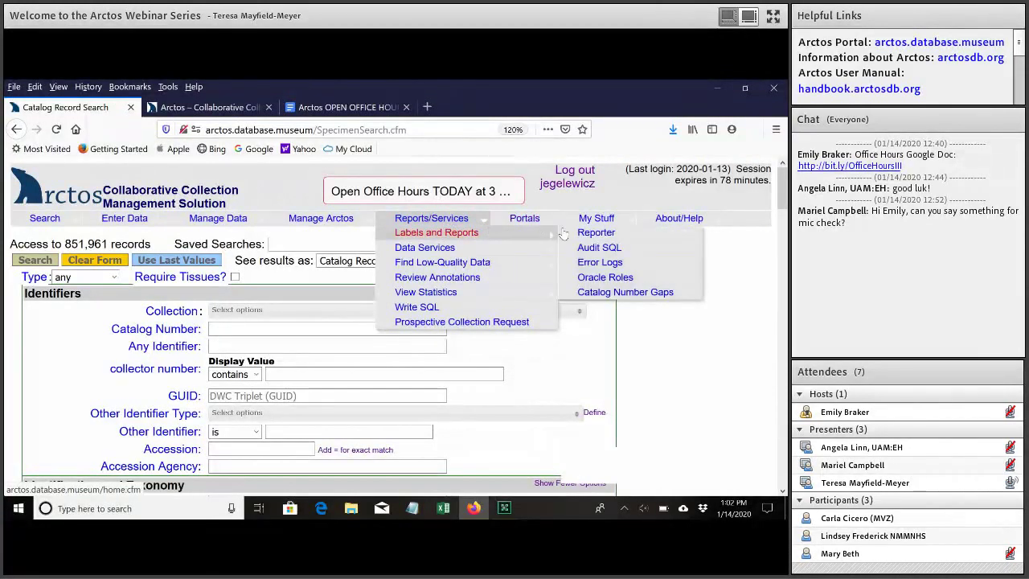
{"action": "left_click", "coordinate": [584, 298]}
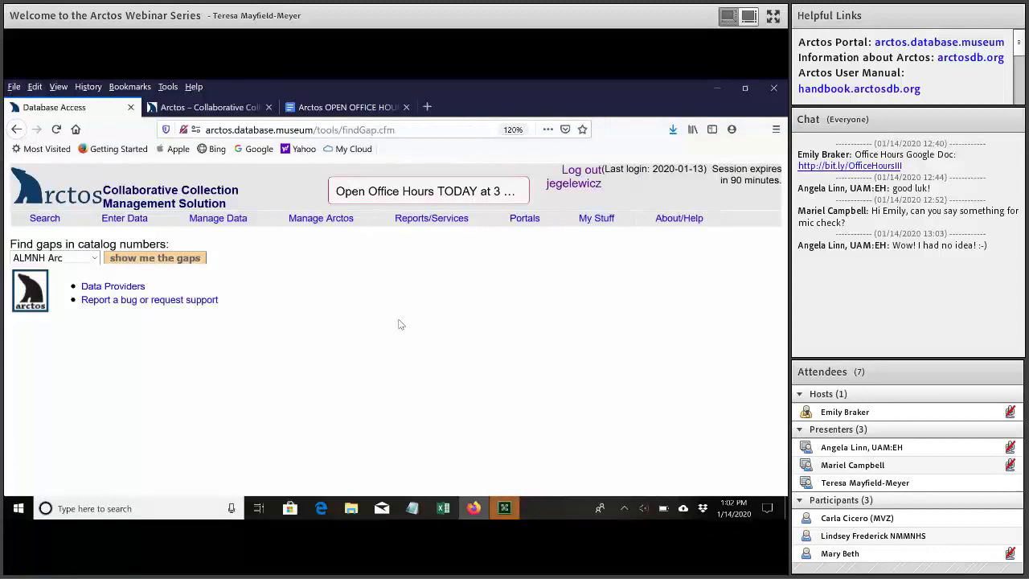
Step: List the catalog number gaps for the ALMNH ES collection, review the list to its end, and return to the office hours document
{"action": "left_click", "coordinate": [95, 259]}
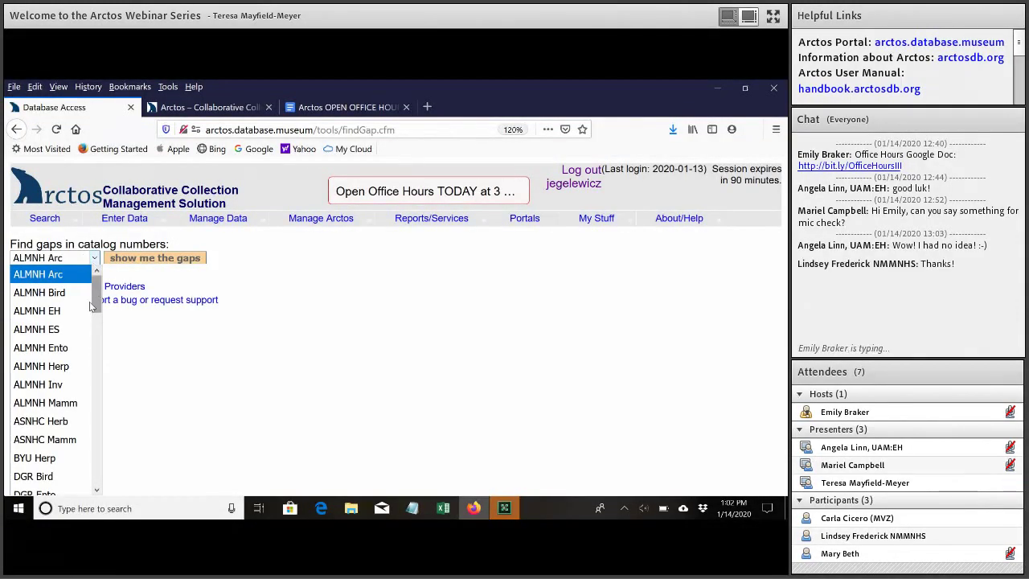
{"action": "left_click", "coordinate": [75, 329]}
{"action": "left_click", "coordinate": [177, 261]}
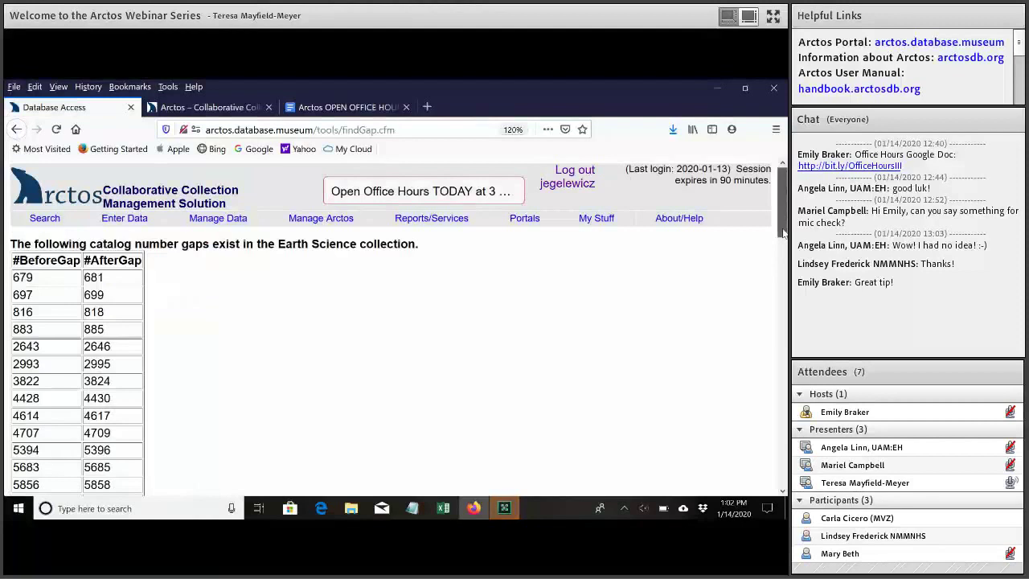
{"action": "left_click_drag", "start_coordinate": [784, 233], "coordinate": [783, 487]}
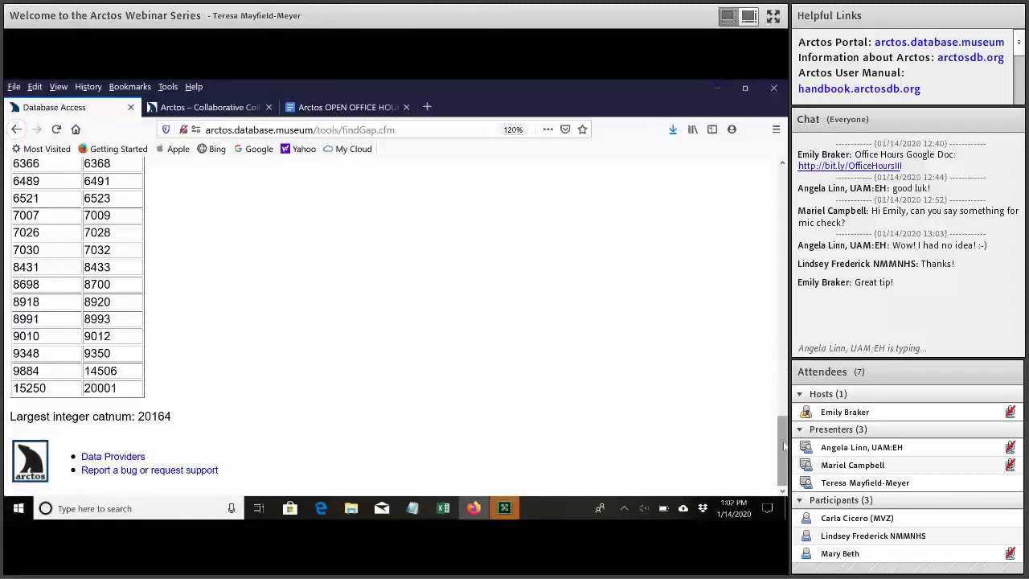
{"action": "left_click_drag", "start_coordinate": [784, 451], "coordinate": [785, 195]}
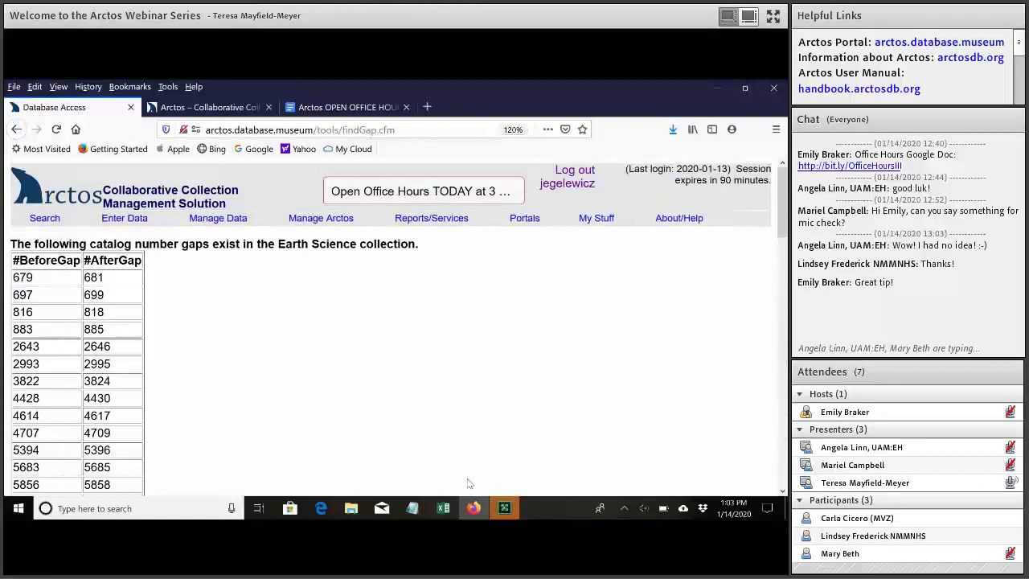
{"action": "left_click", "coordinate": [384, 107]}
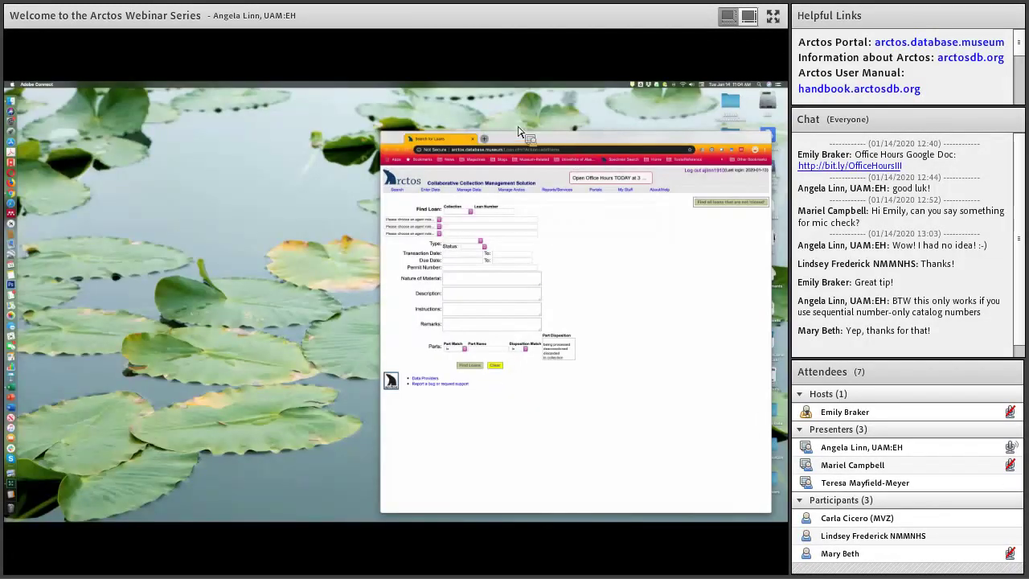
Step: Reposition the loan search browser window, expand it to full screen, and enlarge the page text for readability
{"action": "left_click_drag", "start_coordinate": [519, 131], "coordinate": [344, 107]}
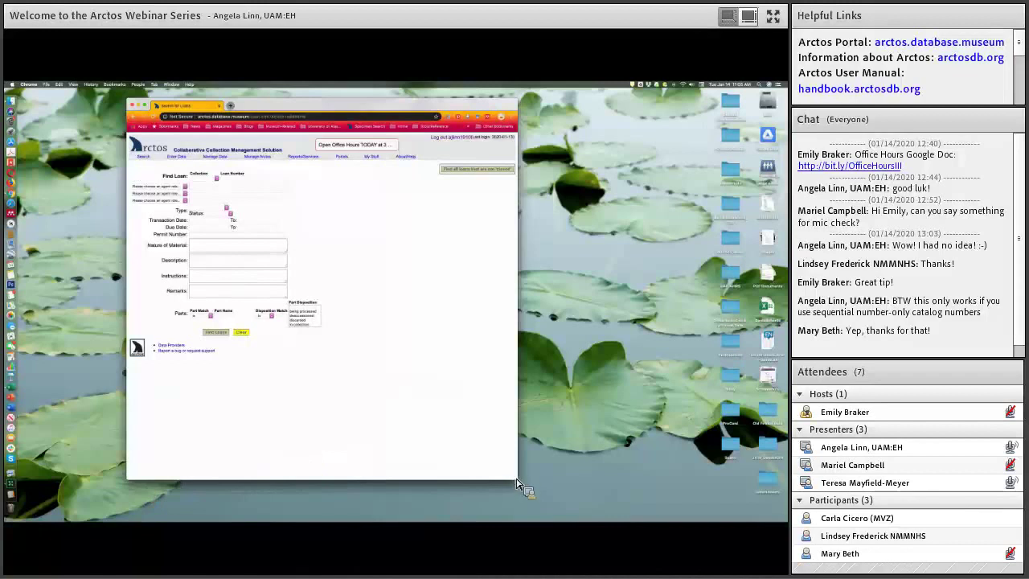
{"action": "left_click_drag", "start_coordinate": [555, 482], "coordinate": [560, 474]}
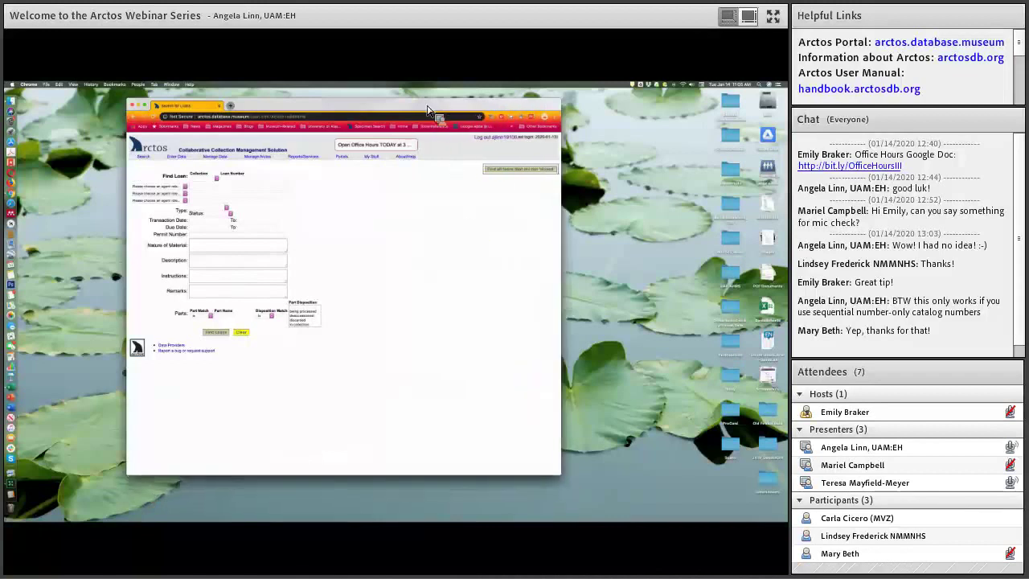
{"action": "left_click_drag", "start_coordinate": [382, 114], "coordinate": [360, 116]}
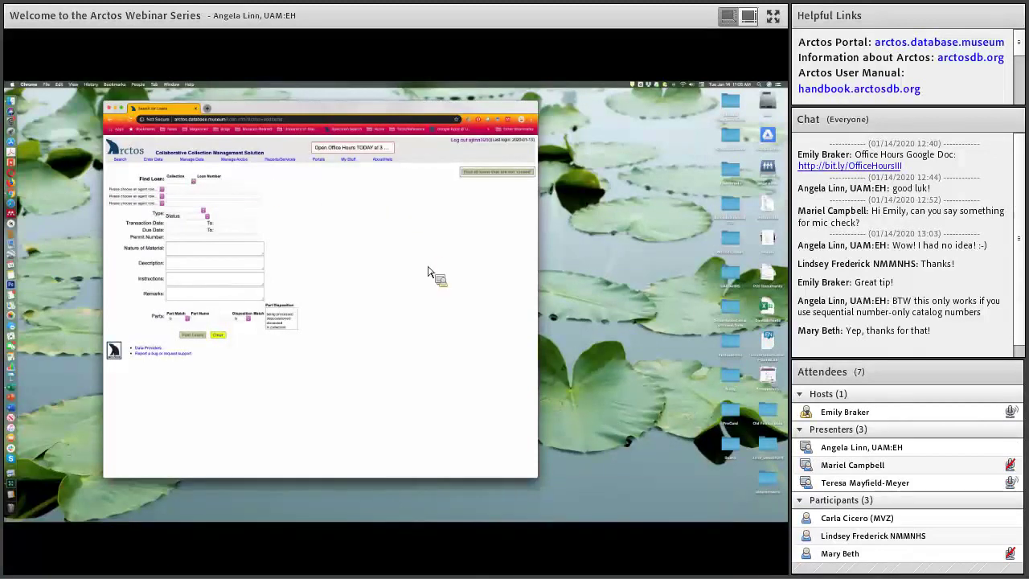
{"action": "left_click", "coordinate": [122, 109]}
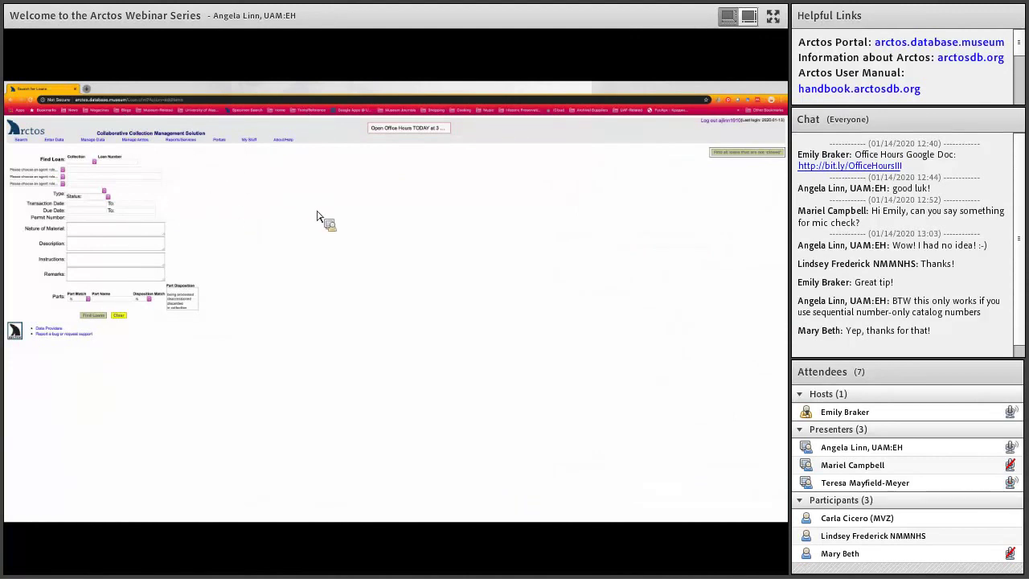
{"action": "key", "text": "ctrl+plus"}
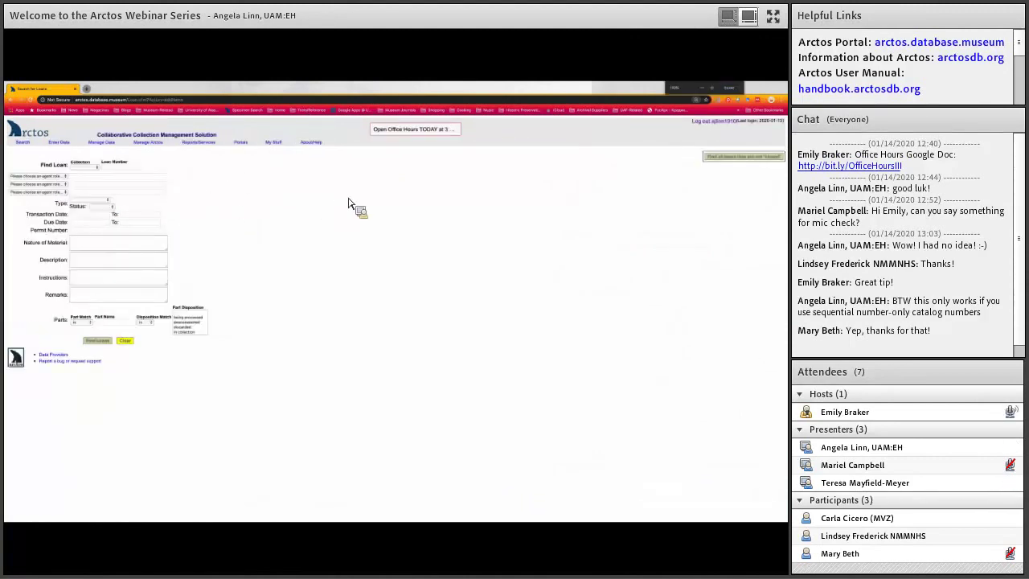
{"action": "key", "text": "ctrl+plus"}
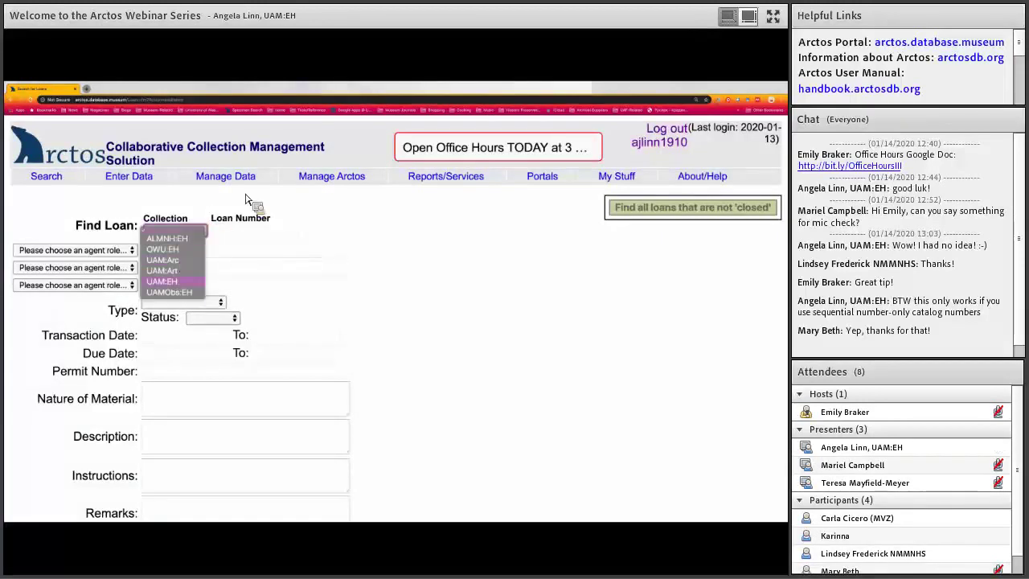
Step: Search for loans in the UAM:EH collection with 2019 as the loan number
{"action": "left_click", "coordinate": [152, 178]}
{"action": "mouse_move", "coordinate": [225, 175]}
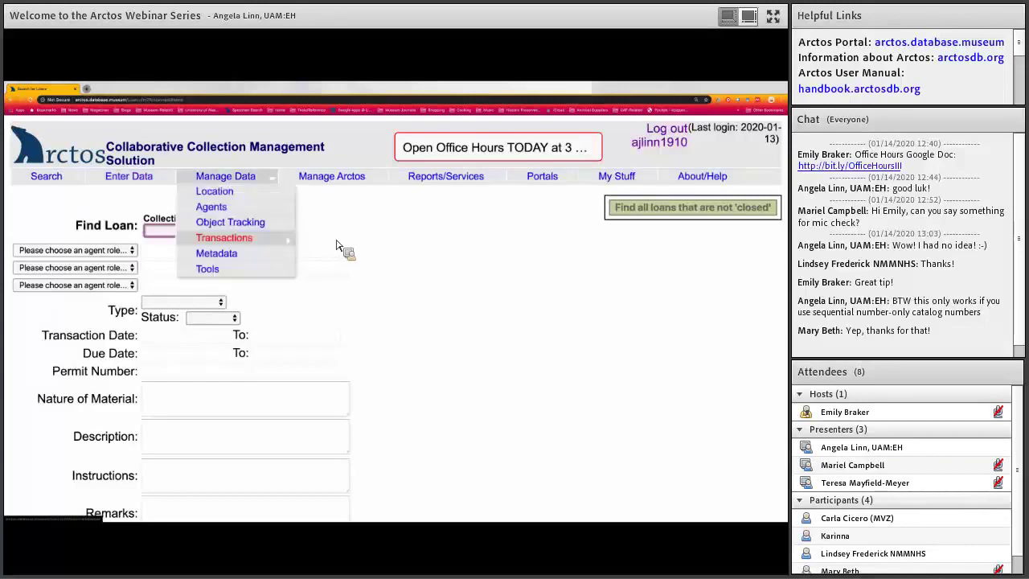
{"action": "mouse_move", "coordinate": [241, 238]}
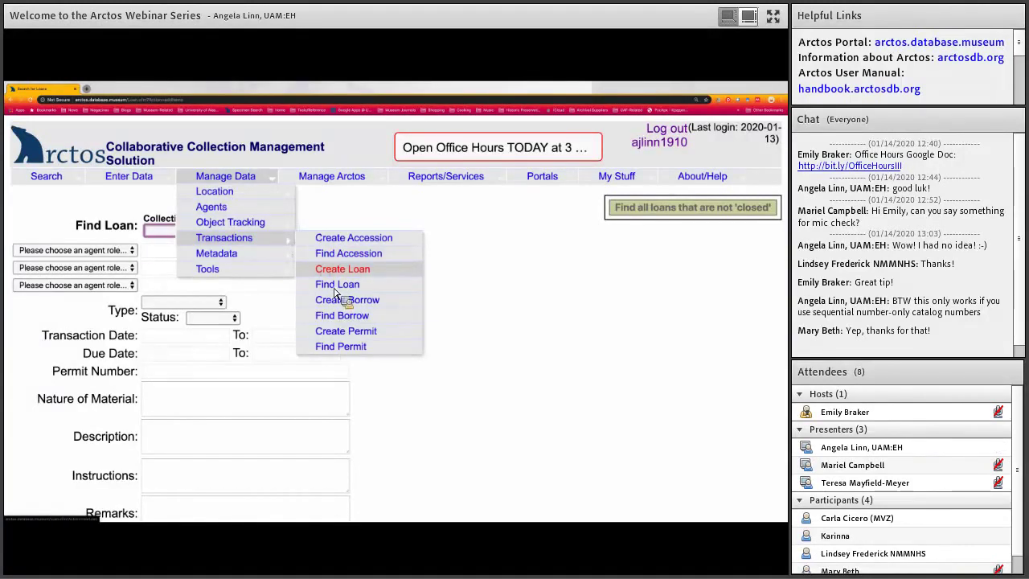
{"action": "left_click", "coordinate": [249, 236]}
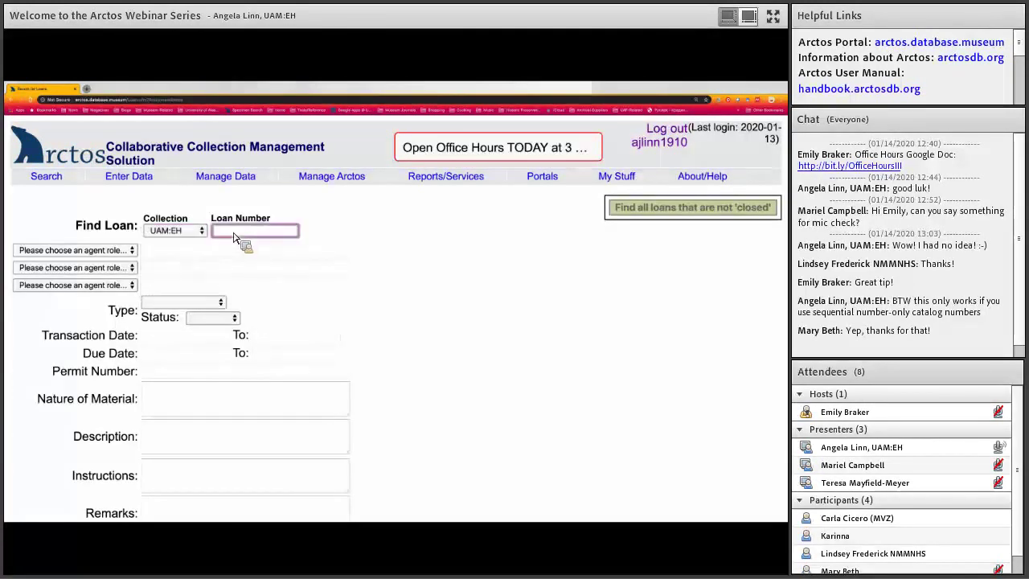
{"action": "type", "text": "20"}
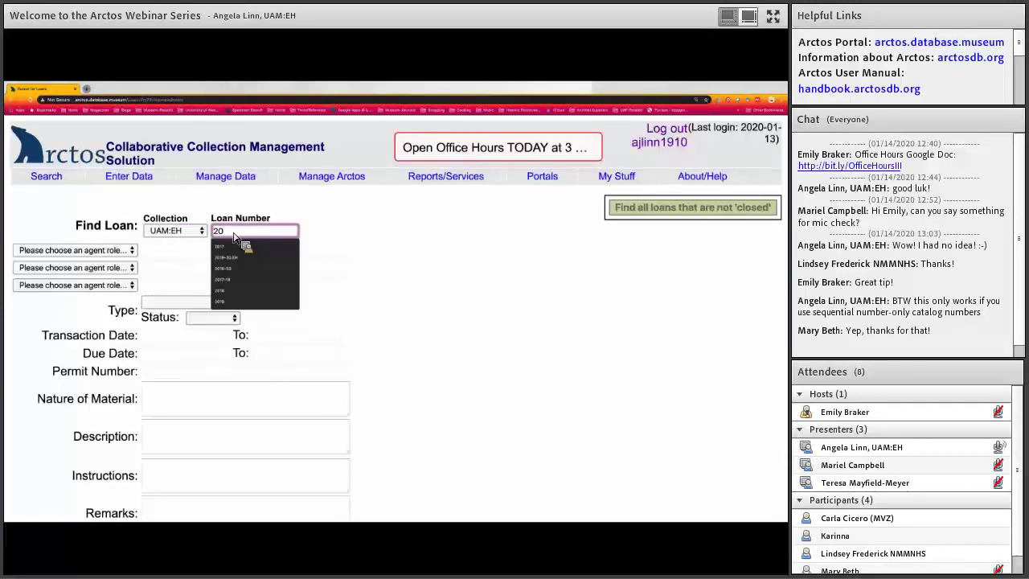
{"action": "type", "text": "19"}
{"action": "key", "text": "Tab"}
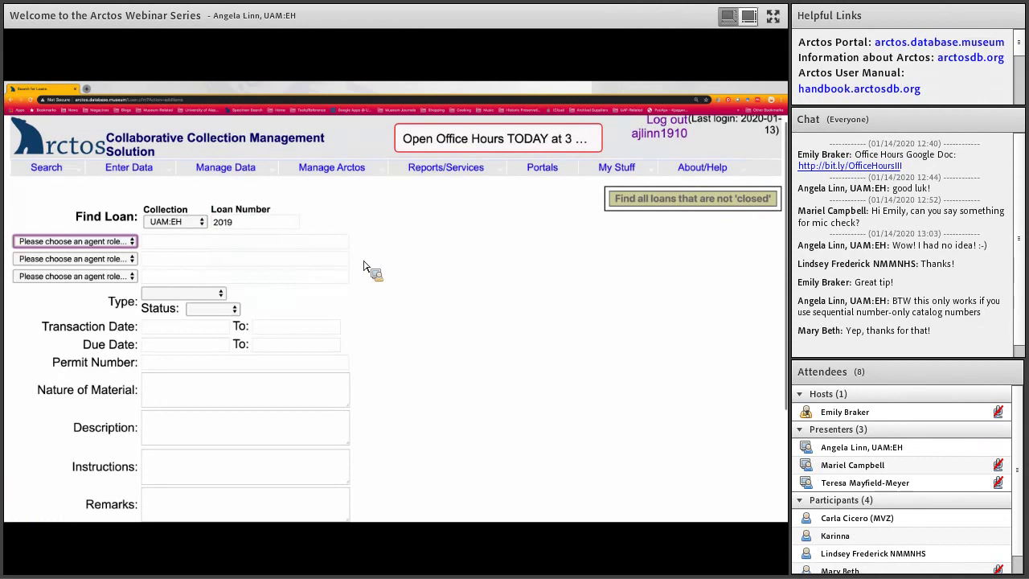
{"action": "scroll", "coordinate": [338, 272], "scroll_direction": "down", "scroll_amount": 3}
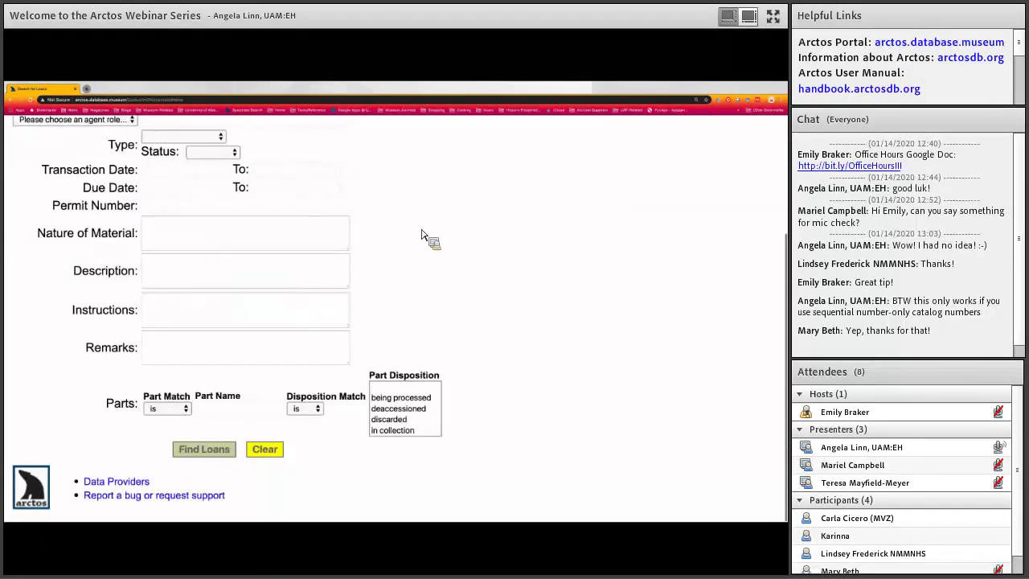
{"action": "key", "text": "Return"}
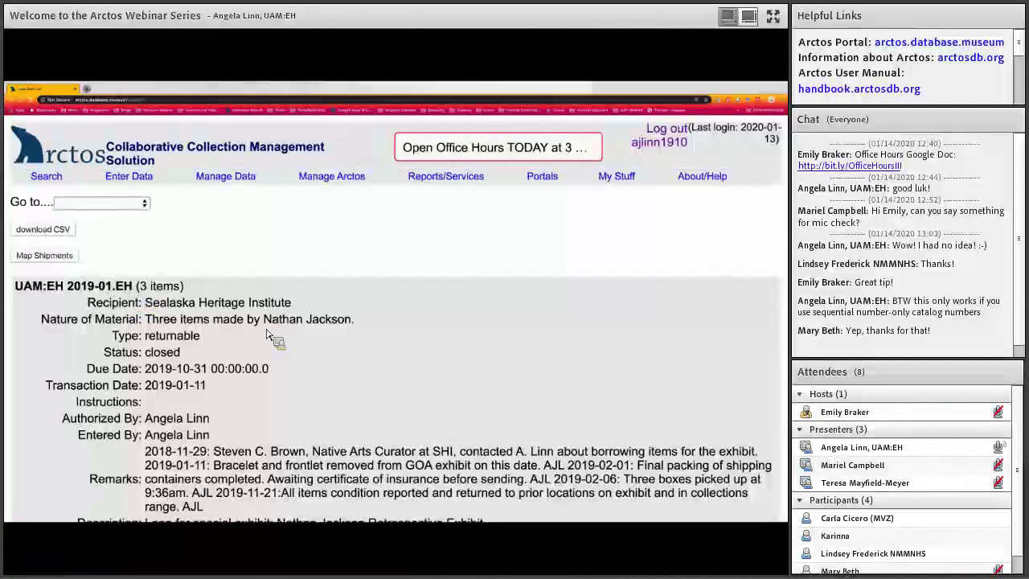
Step: Examine the order of the 2019 UAM:EH loans in the results, from the first loan toward the most recent ones
{"action": "scroll", "coordinate": [270, 336], "scroll_direction": "down", "scroll_amount": 2}
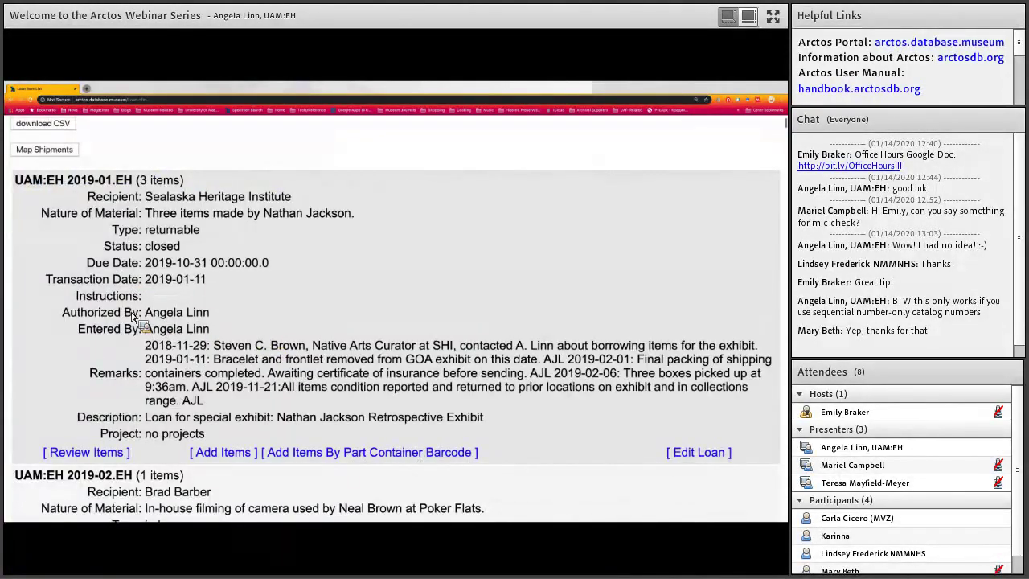
{"action": "scroll", "coordinate": [133, 318], "scroll_direction": "down", "scroll_amount": 3}
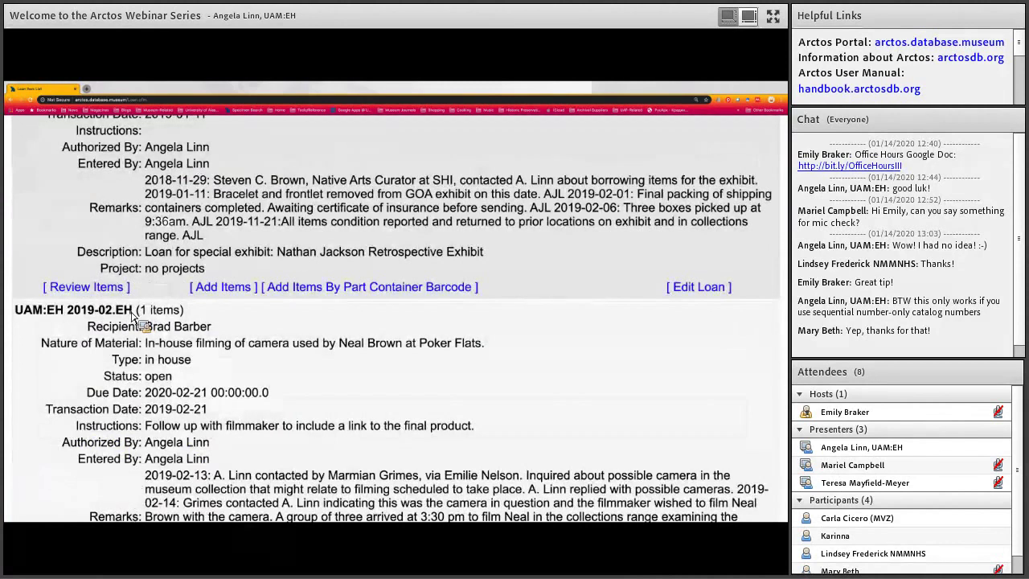
{"action": "scroll", "coordinate": [133, 318], "scroll_direction": "down", "scroll_amount": 2}
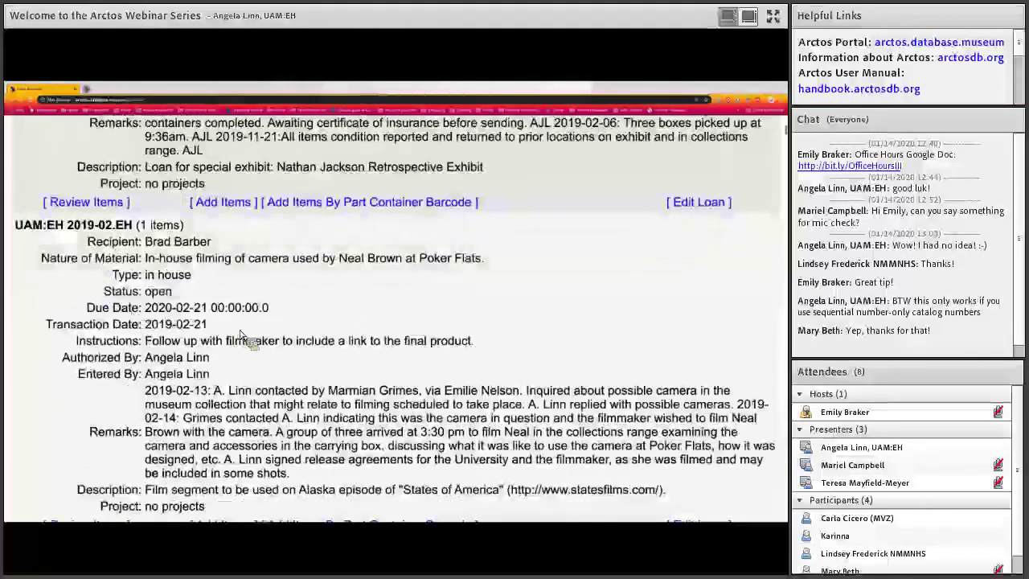
{"action": "scroll", "coordinate": [240, 334], "scroll_direction": "down", "scroll_amount": 2}
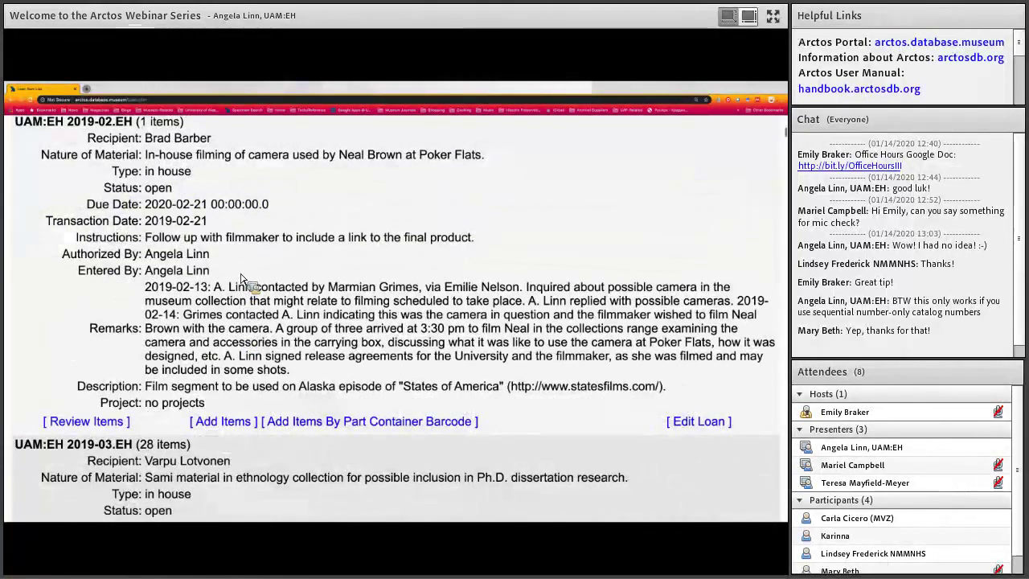
{"action": "scroll", "coordinate": [240, 277], "scroll_direction": "down", "scroll_amount": 4}
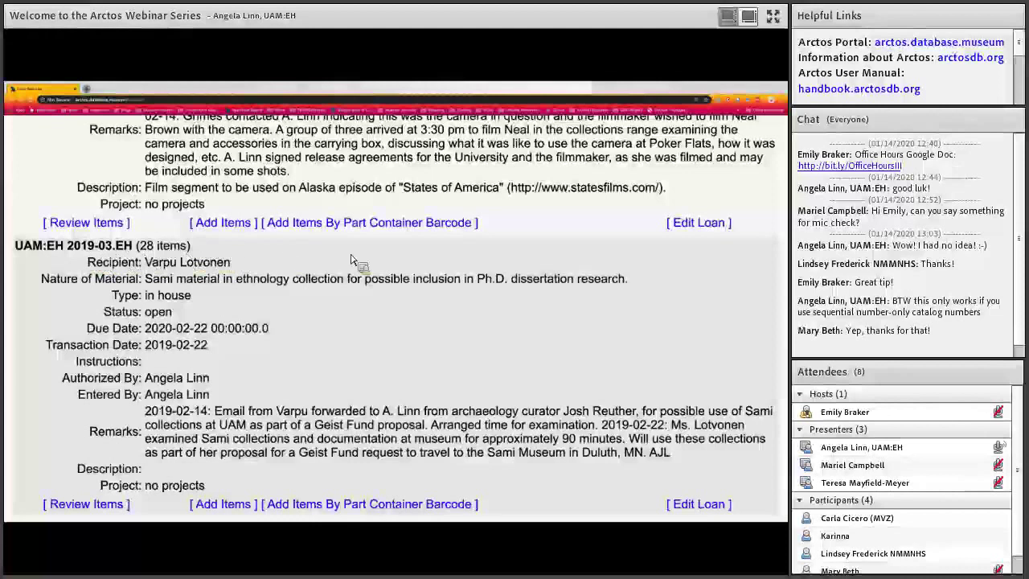
{"action": "scroll", "coordinate": [354, 259], "scroll_direction": "down", "scroll_amount": 1}
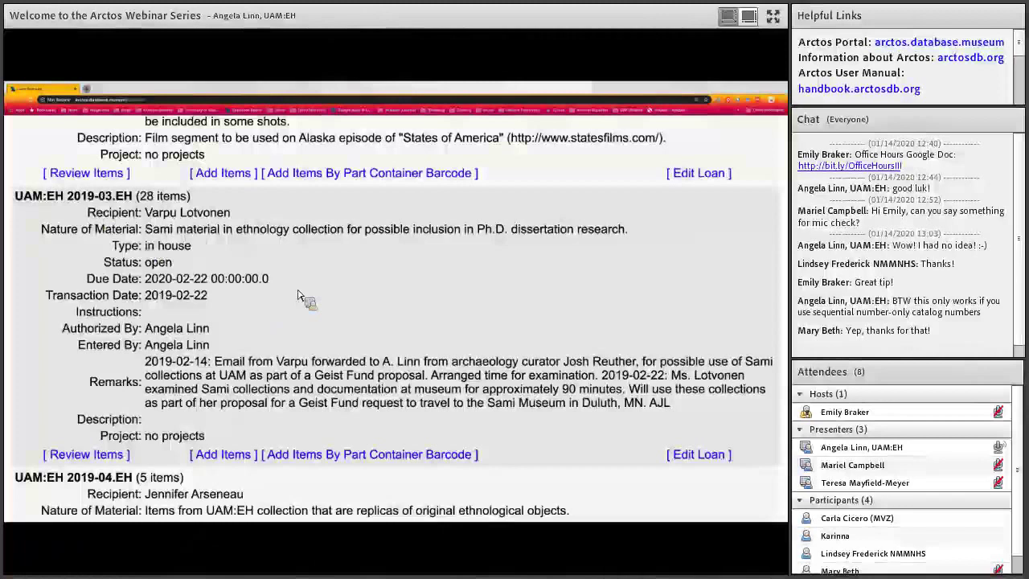
{"action": "scroll", "coordinate": [297, 296], "scroll_direction": "down", "scroll_amount": 1}
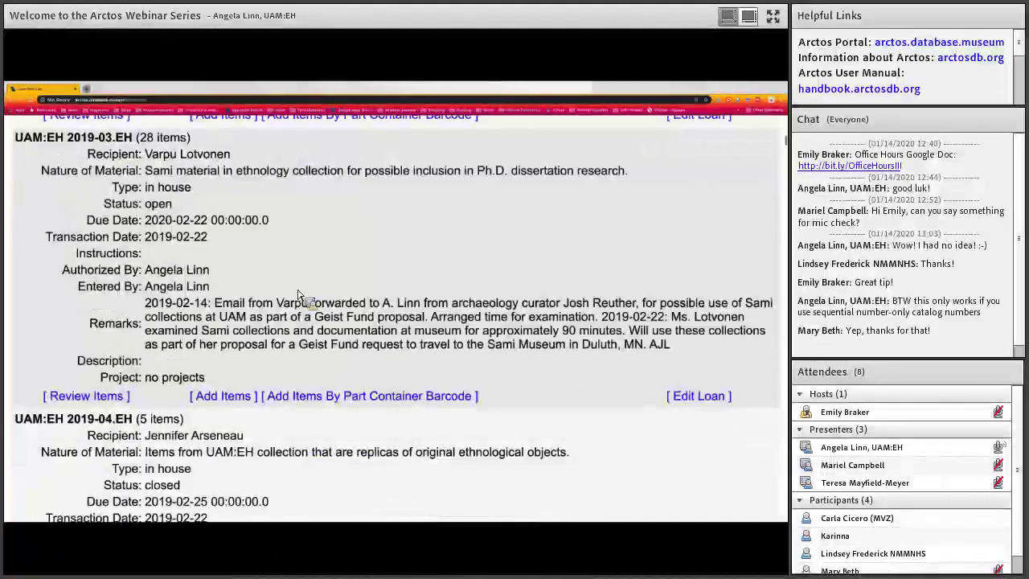
{"action": "scroll", "coordinate": [297, 296], "scroll_direction": "down", "scroll_amount": 4}
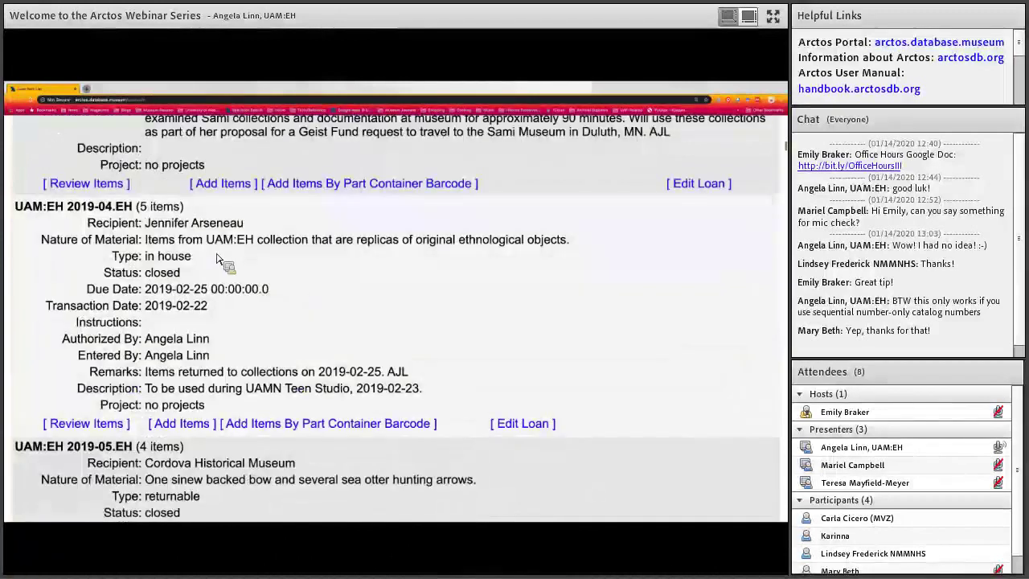
{"action": "scroll", "coordinate": [217, 257], "scroll_direction": "down", "scroll_amount": 2}
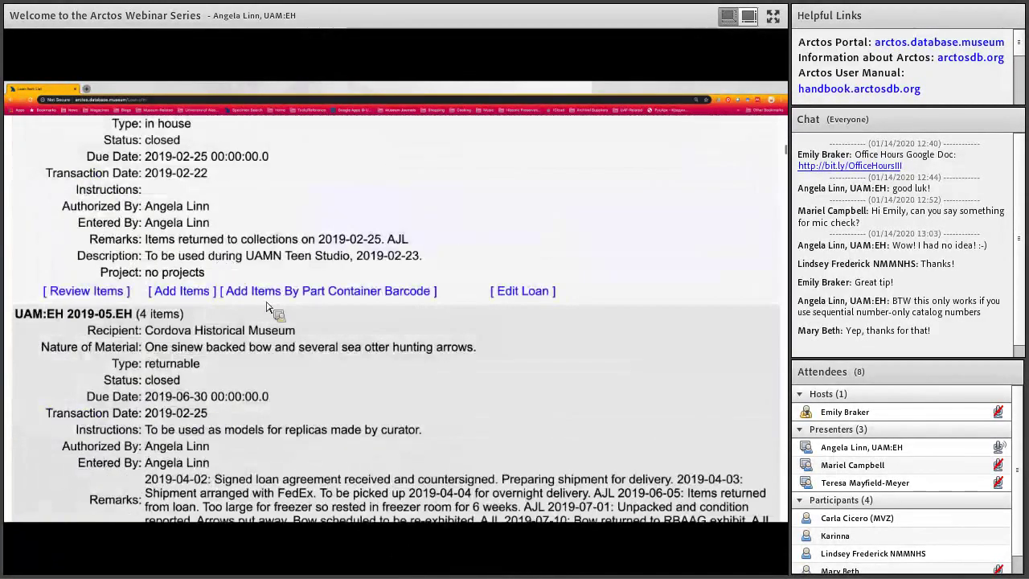
{"action": "scroll", "coordinate": [268, 307], "scroll_direction": "down", "scroll_amount": 5}
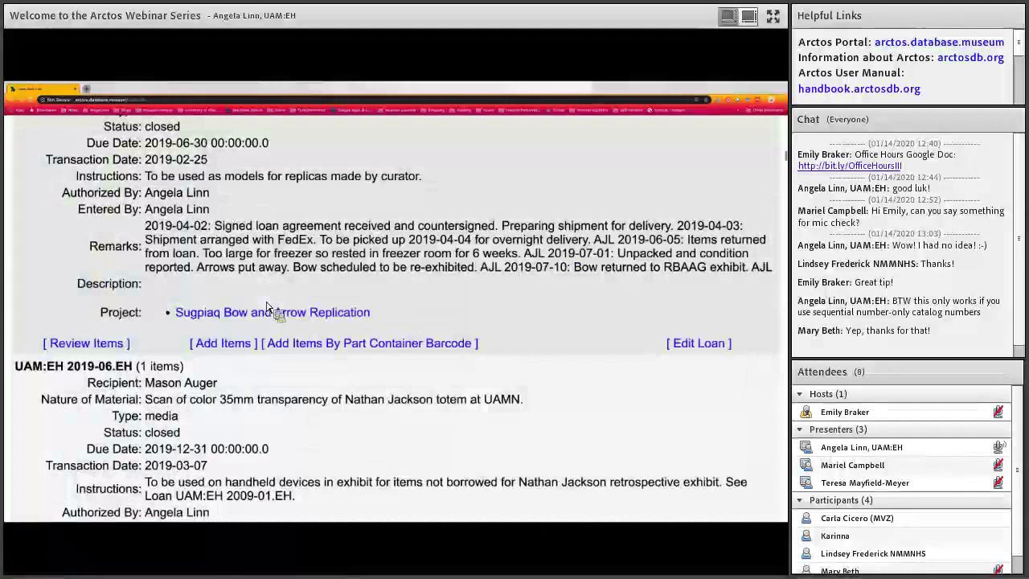
{"action": "scroll", "coordinate": [267, 306], "scroll_direction": "down", "scroll_amount": 10}
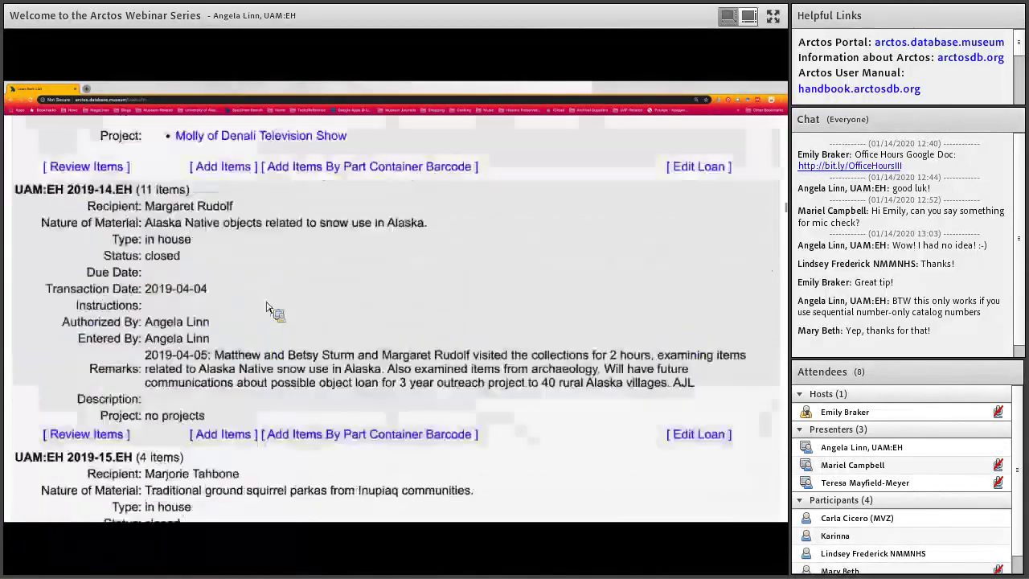
{"action": "scroll", "coordinate": [268, 307], "scroll_direction": "down", "scroll_amount": 10}
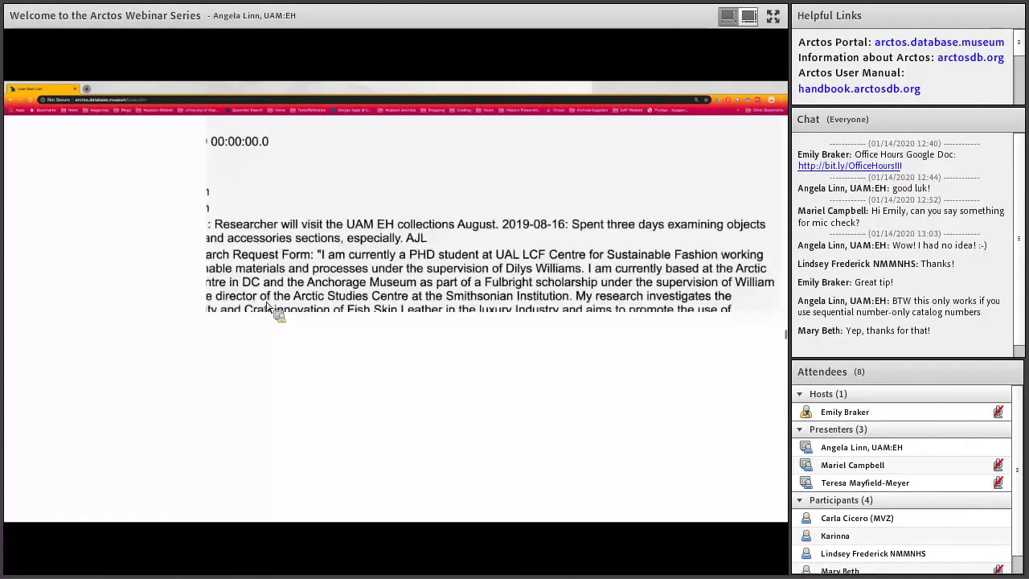
{"action": "scroll", "coordinate": [267, 307], "scroll_direction": "down", "scroll_amount": 5}
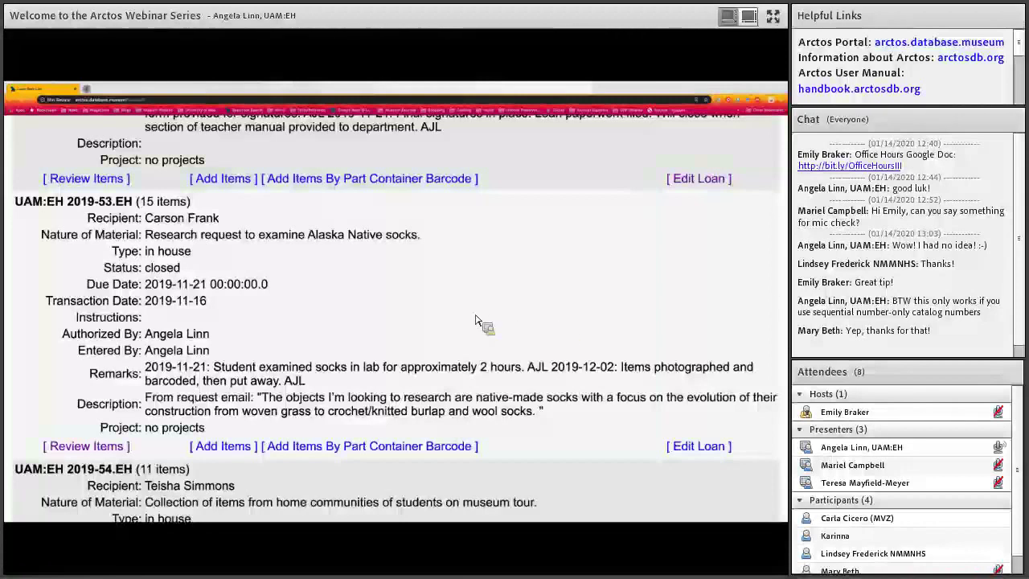
{"action": "scroll", "coordinate": [475, 320], "scroll_direction": "up", "scroll_amount": 10}
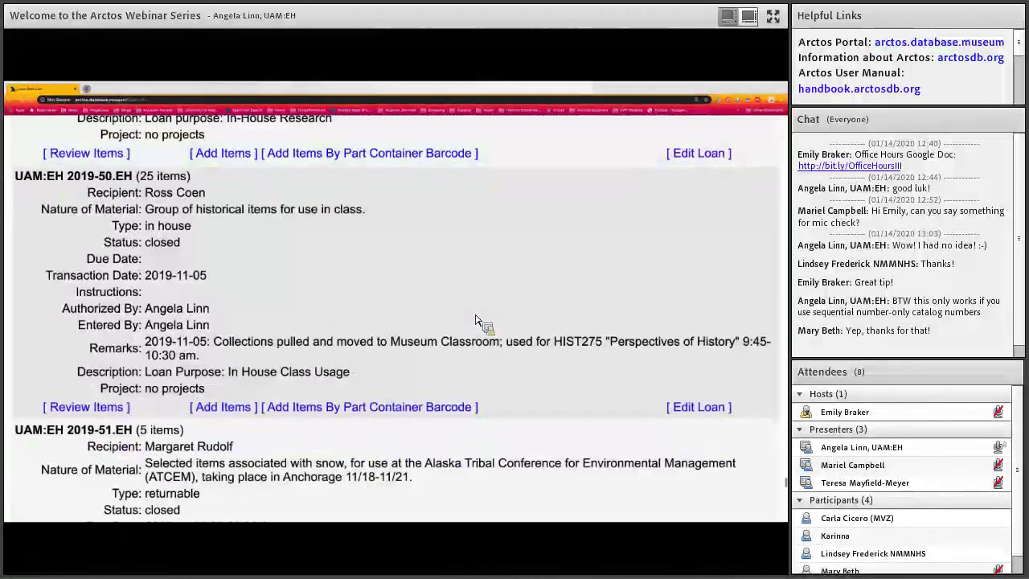
Step: Go back through the 2019 UAM:EH loans to the first one, and start creating a new loan
{"action": "scroll", "coordinate": [476, 320], "scroll_direction": "up", "scroll_amount": 5}
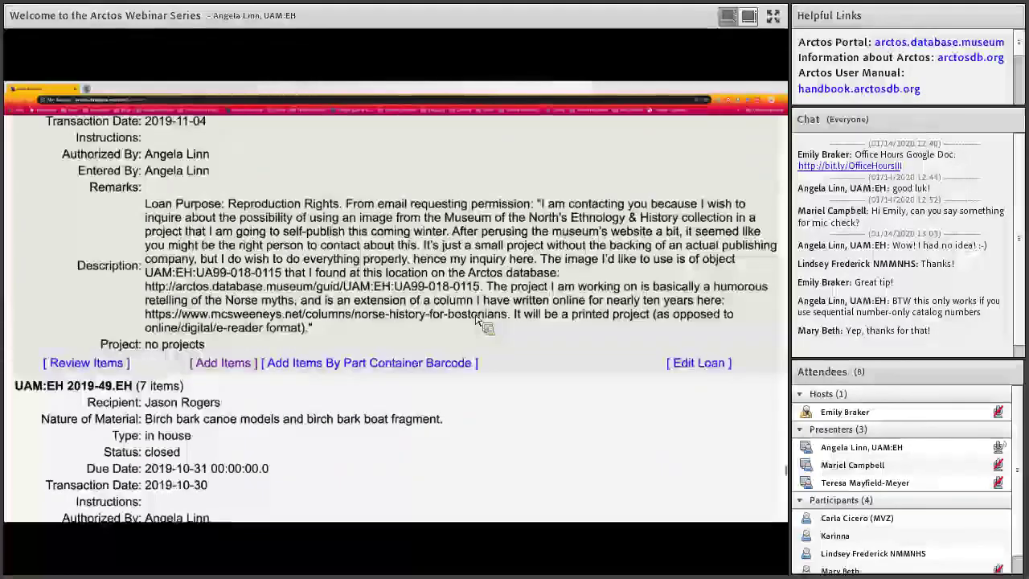
{"action": "scroll", "coordinate": [481, 321], "scroll_direction": "up", "scroll_amount": 5}
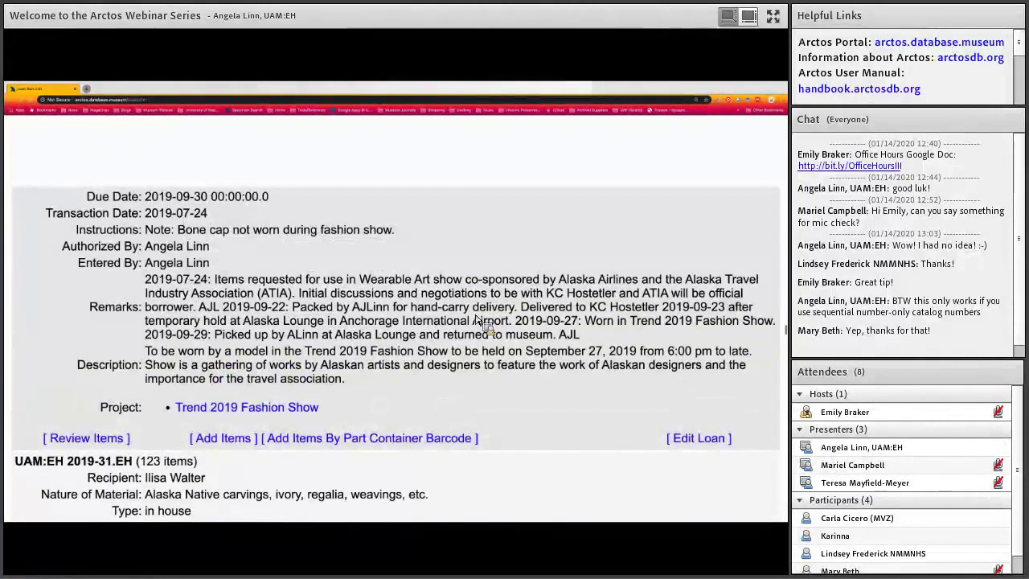
{"action": "scroll", "coordinate": [481, 321], "scroll_direction": "up", "scroll_amount": 5}
{"action": "scroll", "coordinate": [481, 322], "scroll_direction": "up", "scroll_amount": 5}
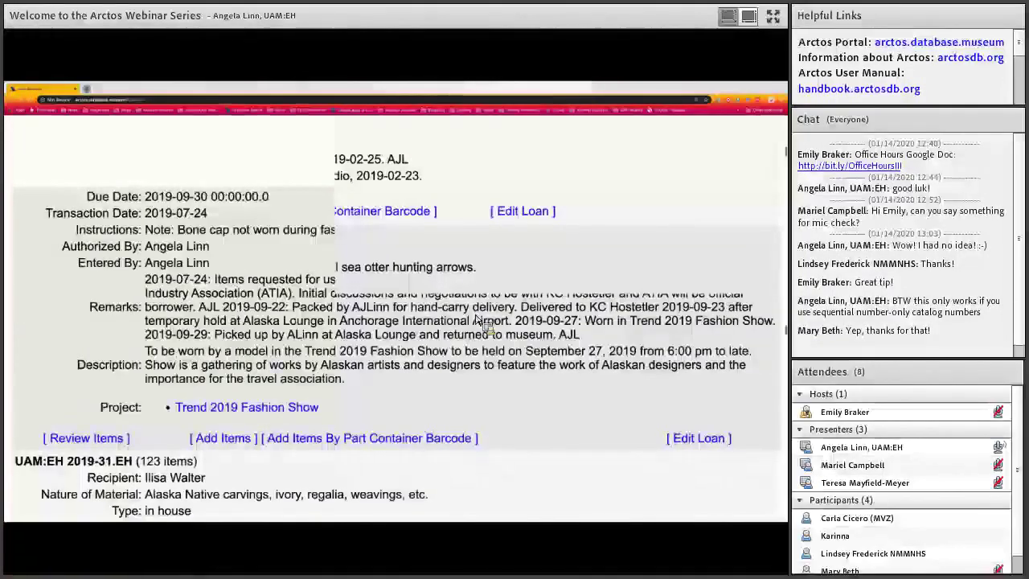
{"action": "scroll", "coordinate": [480, 321], "scroll_direction": "up", "scroll_amount": 5}
{"action": "scroll", "coordinate": [270, 231], "scroll_direction": "up", "scroll_amount": 5}
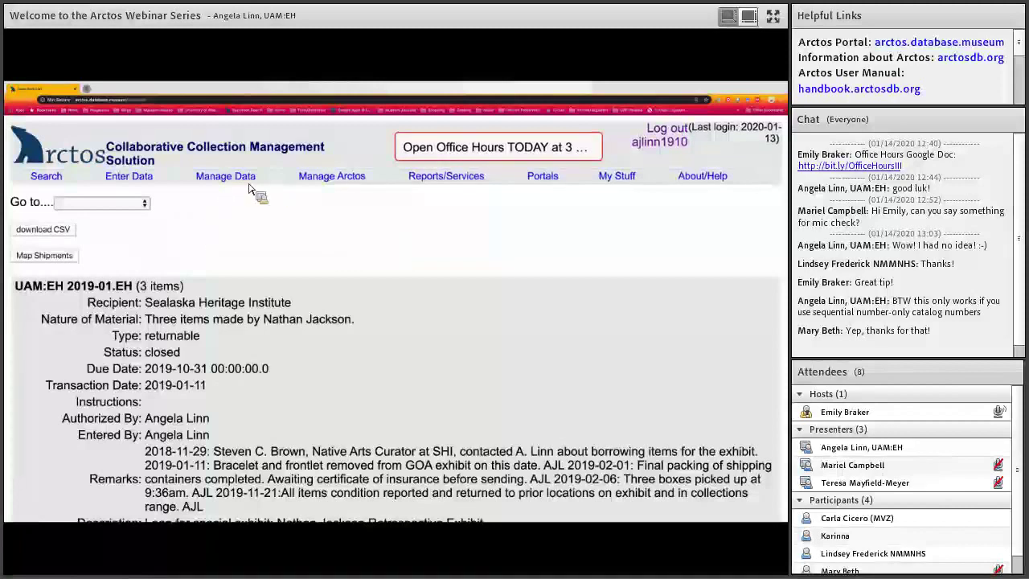
{"action": "mouse_move", "coordinate": [241, 179]}
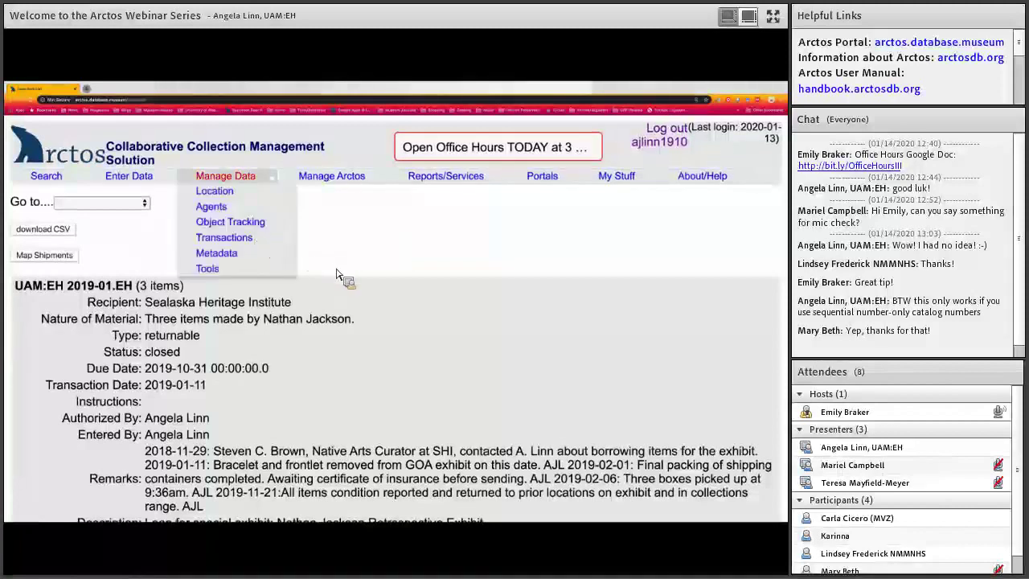
{"action": "mouse_move", "coordinate": [225, 237]}
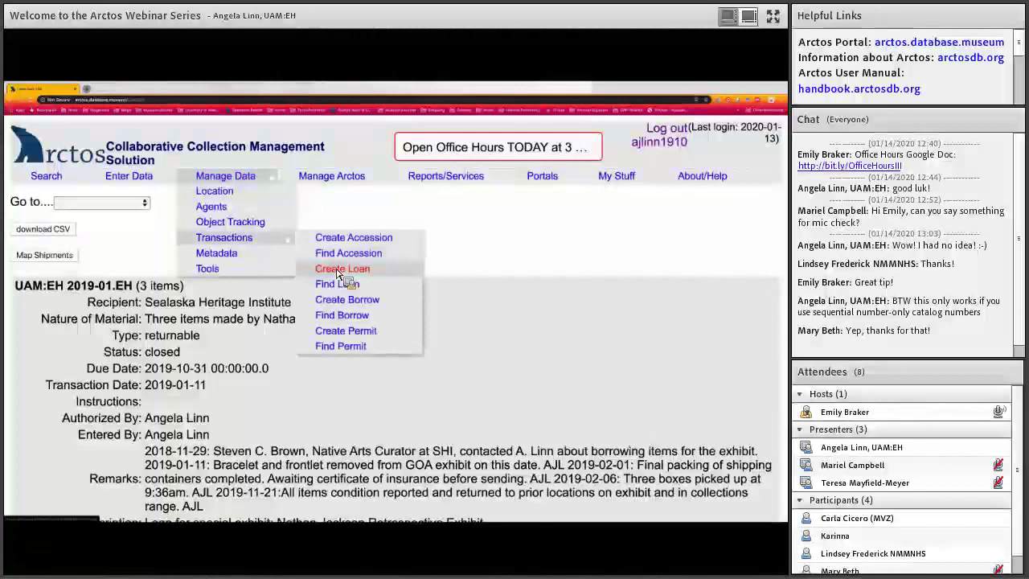
{"action": "left_click", "coordinate": [338, 270]}
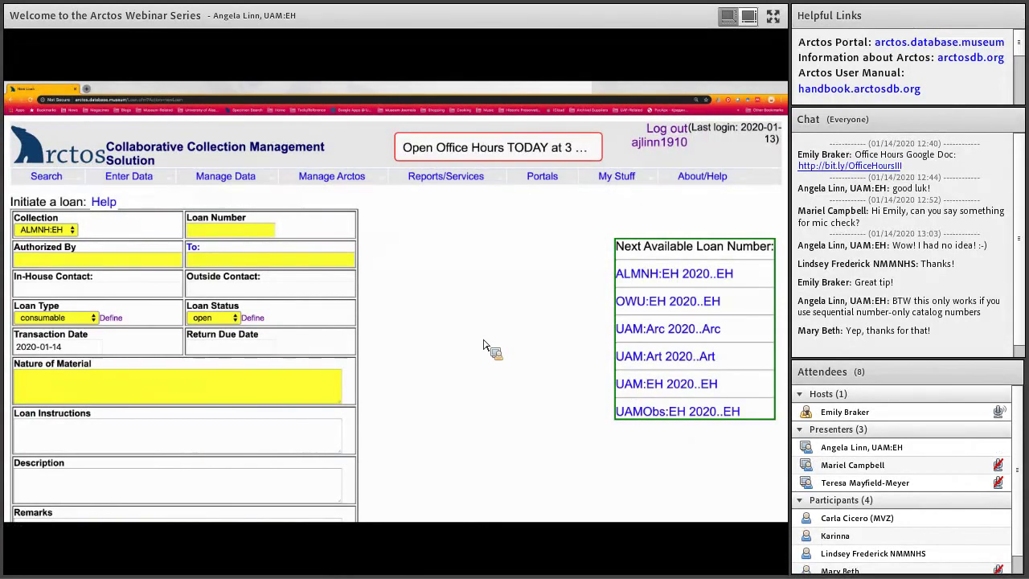
Step: Fill the new loan's collection and loan number from the next available number suggested for UAM:EH
{"action": "left_click", "coordinate": [650, 391]}
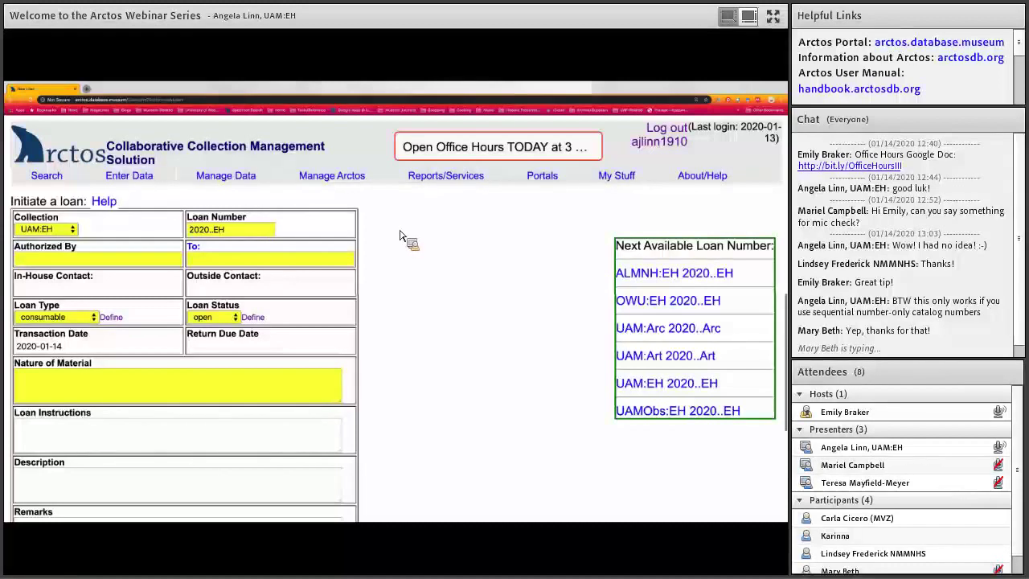
{"action": "scroll", "coordinate": [401, 237], "scroll_direction": "down", "scroll_amount": 1}
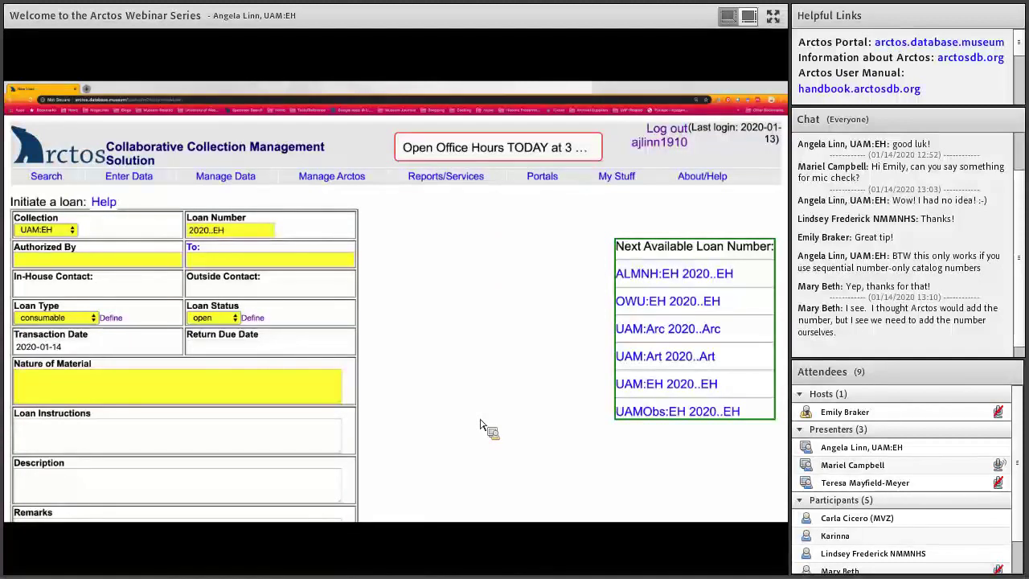
{"action": "left_click", "coordinate": [218, 231]}
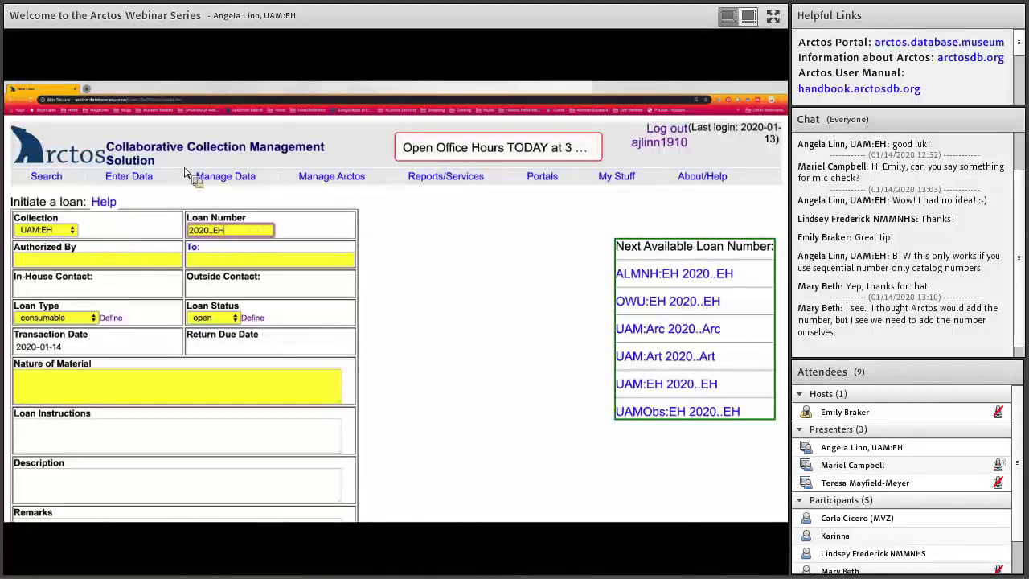
Step: Search for loans in the UAM:EH collection using a loan number that starts with 202
{"action": "left_click", "coordinate": [247, 183]}
{"action": "mouse_move", "coordinate": [242, 238]}
{"action": "left_click", "coordinate": [328, 271]}
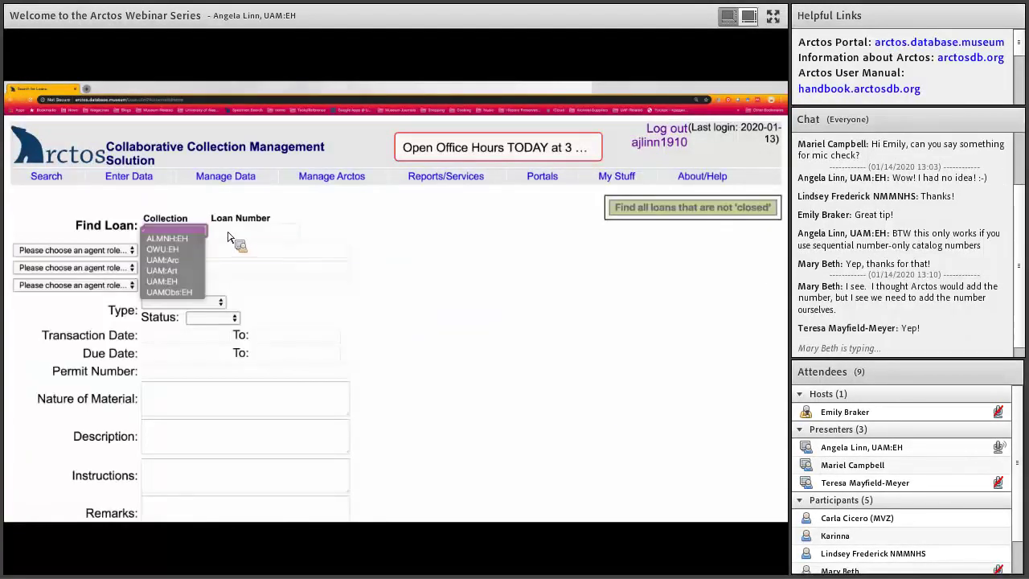
{"action": "type", "text": "202"}
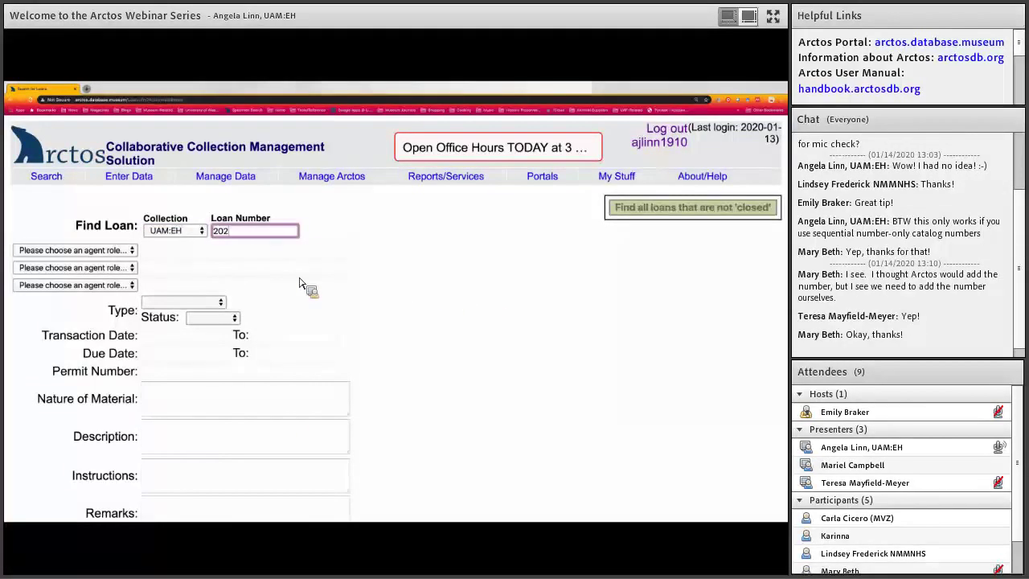
{"action": "scroll", "coordinate": [391, 289], "scroll_direction": "down", "scroll_amount": 5}
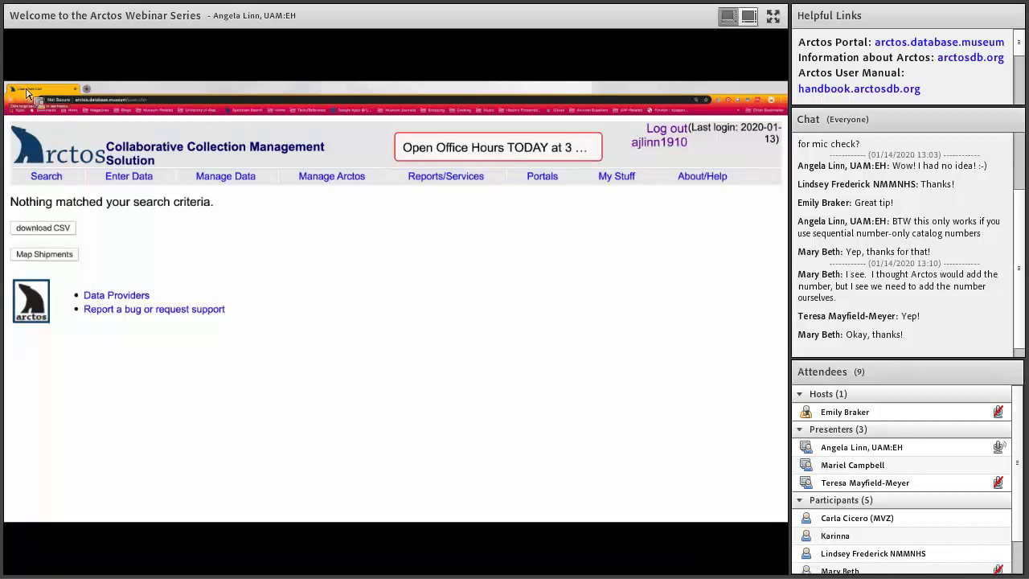
Step: Return to the new loan form for UAM:EH and take the browser window out of full screen
{"action": "left_click", "coordinate": [13, 104]}
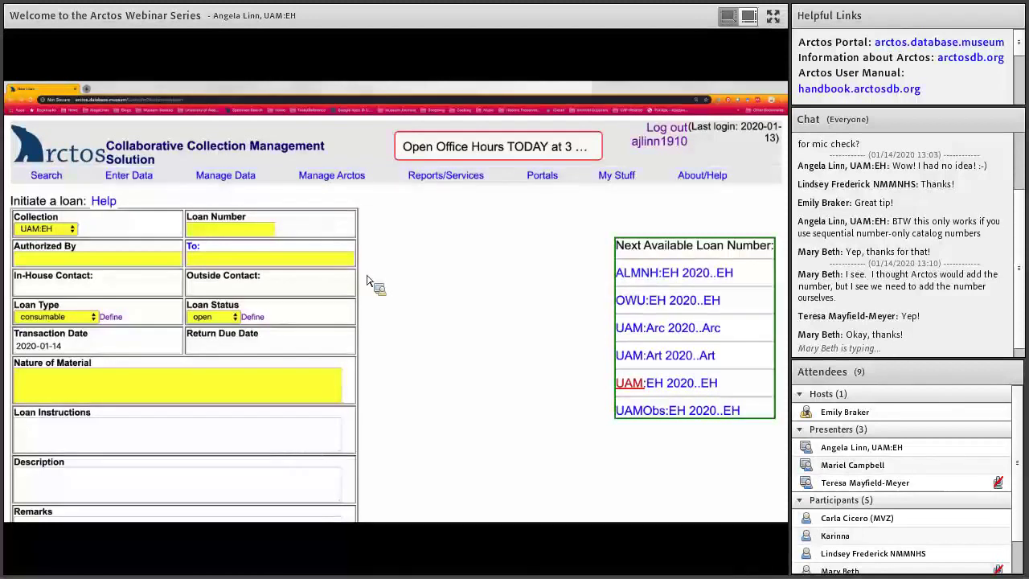
{"action": "scroll", "coordinate": [368, 283], "scroll_direction": "down", "scroll_amount": 1}
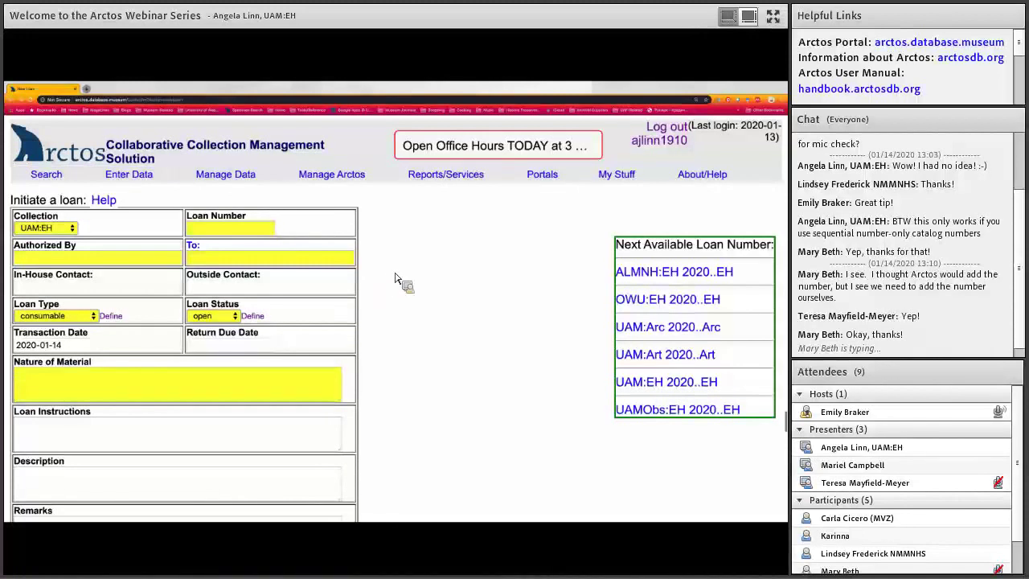
{"action": "scroll", "coordinate": [394, 280], "scroll_direction": "up", "scroll_amount": 1}
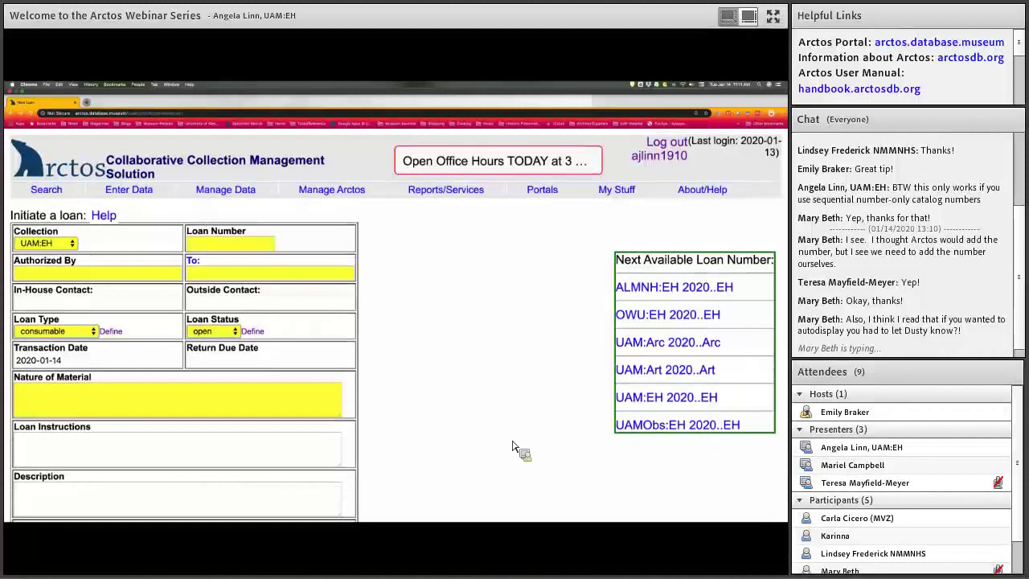
{"action": "key", "text": "ctrl+super+f"}
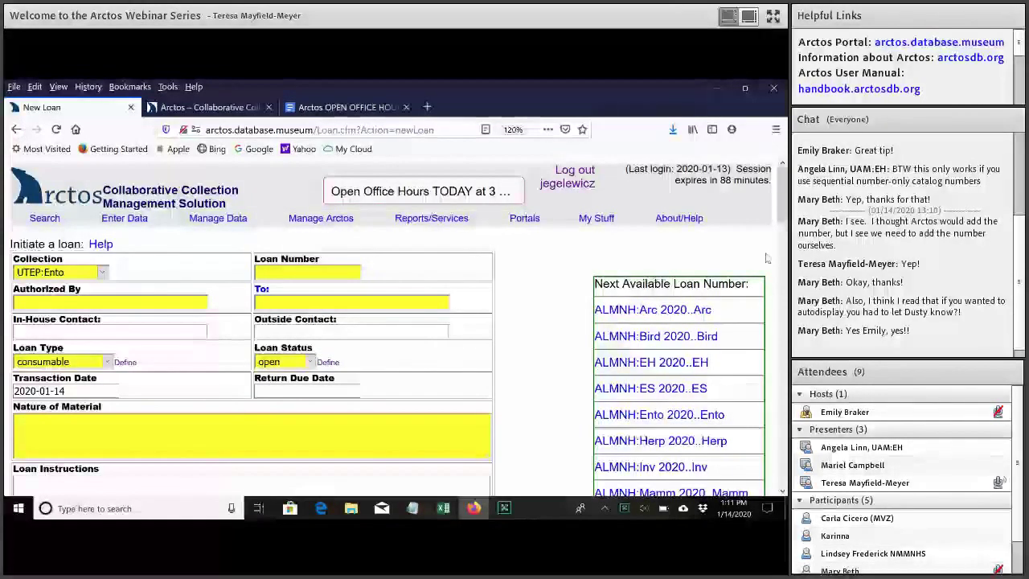
Step: Review the next available loan numbers down to the MSB collections, and consult the questions in the office hours document
{"action": "scroll", "coordinate": [782, 193], "scroll_direction": "down", "scroll_amount": 1}
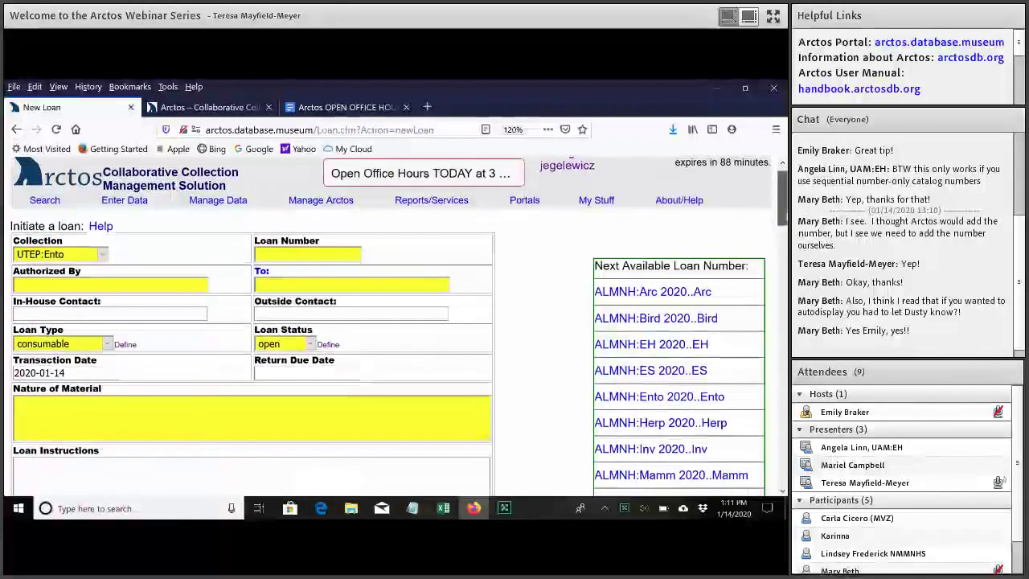
{"action": "scroll", "coordinate": [781, 209], "scroll_direction": "down", "scroll_amount": 5}
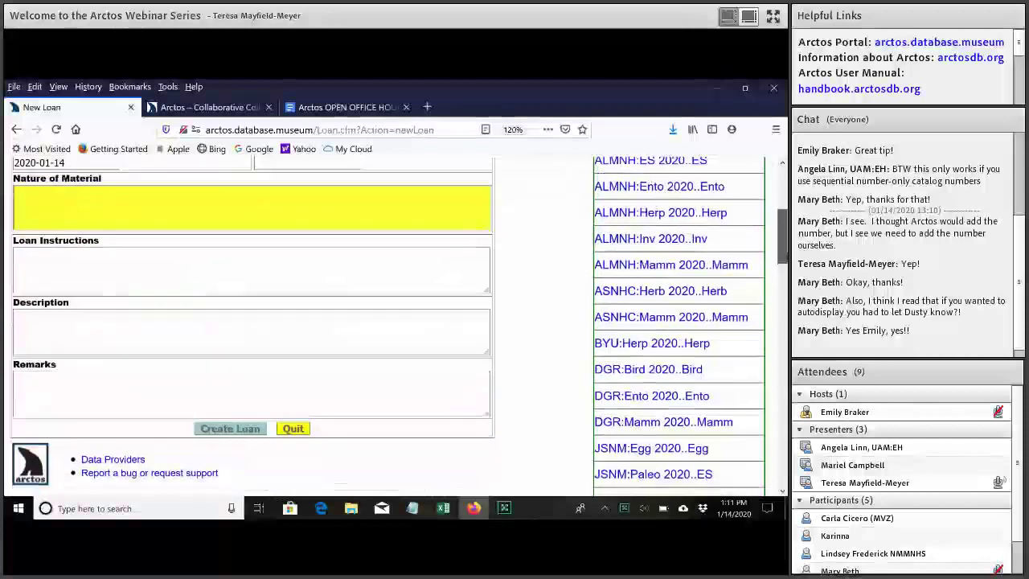
{"action": "scroll", "coordinate": [761, 339], "scroll_direction": "down", "scroll_amount": 3}
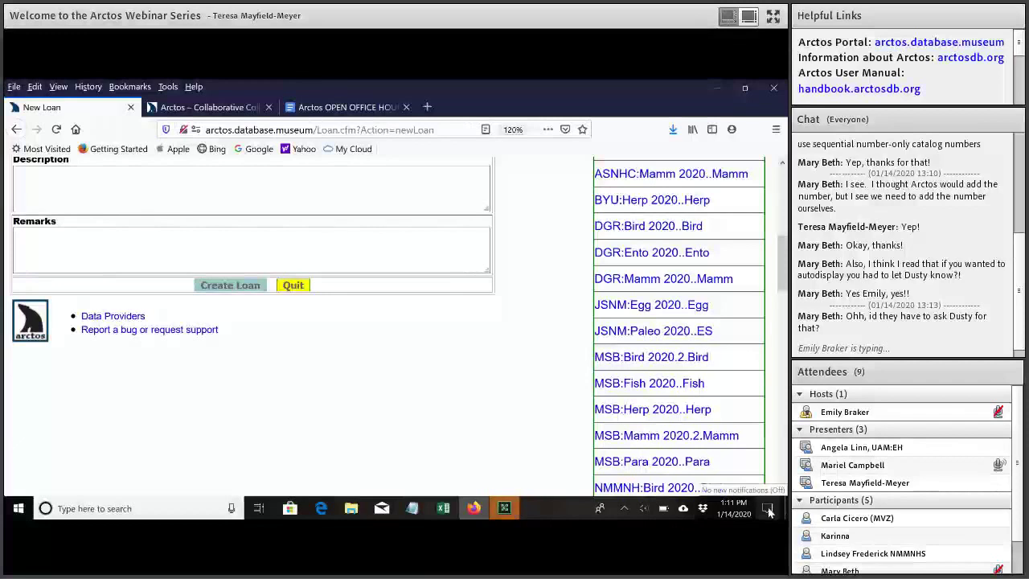
{"action": "mouse_move", "coordinate": [504, 508]}
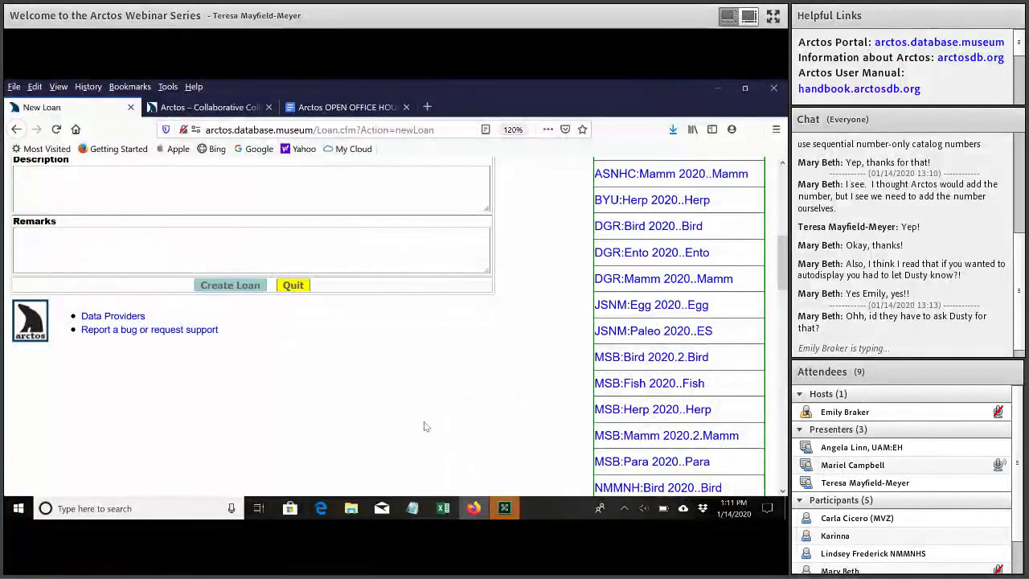
{"action": "mouse_move", "coordinate": [476, 516]}
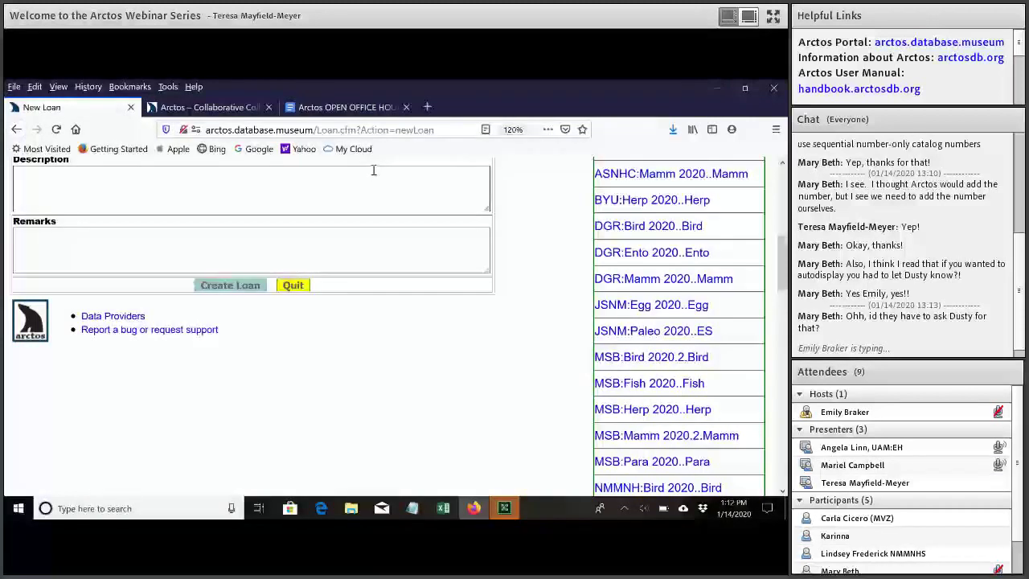
{"action": "left_click", "coordinate": [363, 108]}
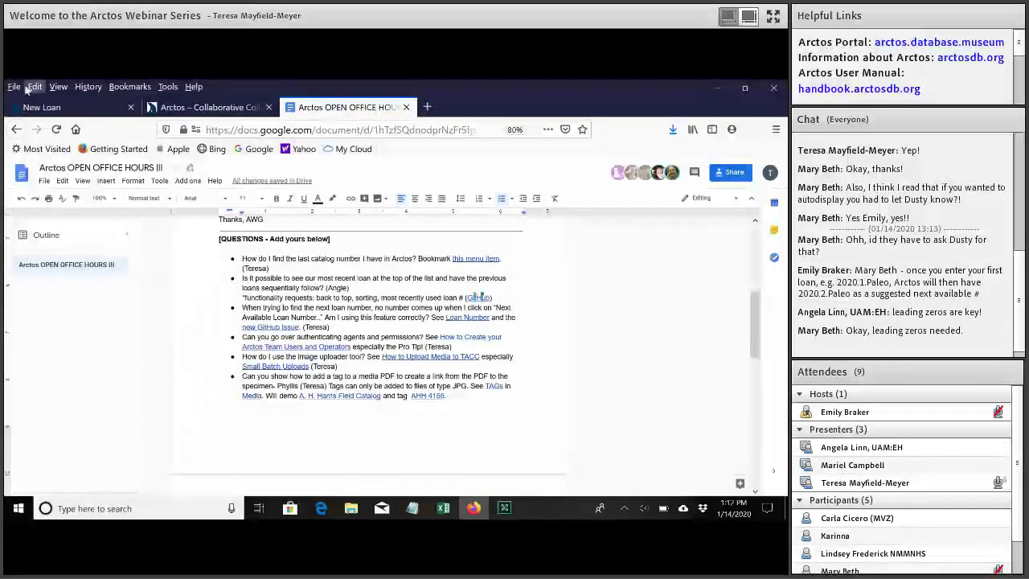
Step: Return to the new loan page and open the accession search form
{"action": "left_click", "coordinate": [51, 108]}
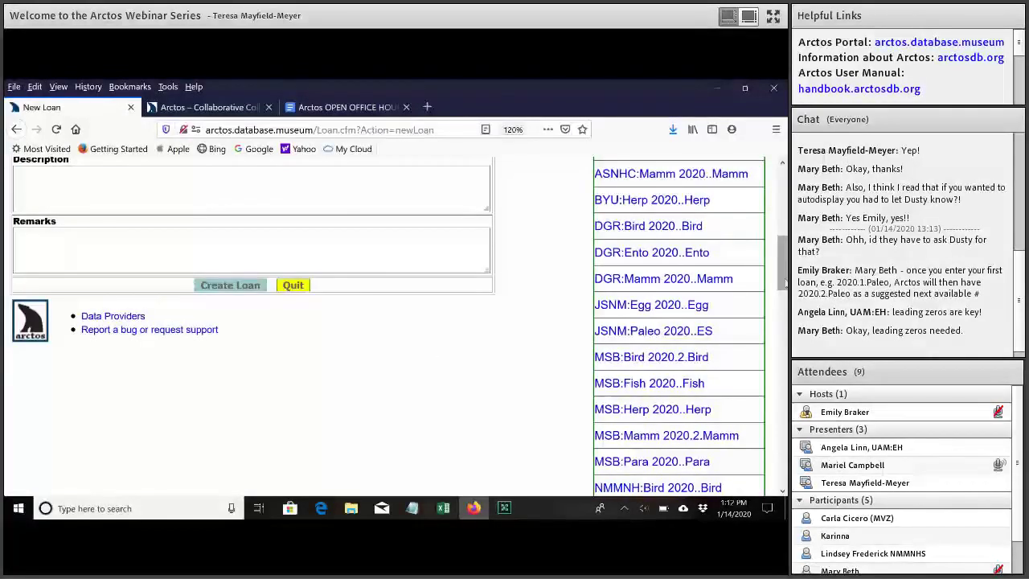
{"action": "scroll", "coordinate": [430, 351], "scroll_direction": "up", "scroll_amount": 5}
{"action": "scroll", "coordinate": [139, 229], "scroll_direction": "up", "scroll_amount": 3}
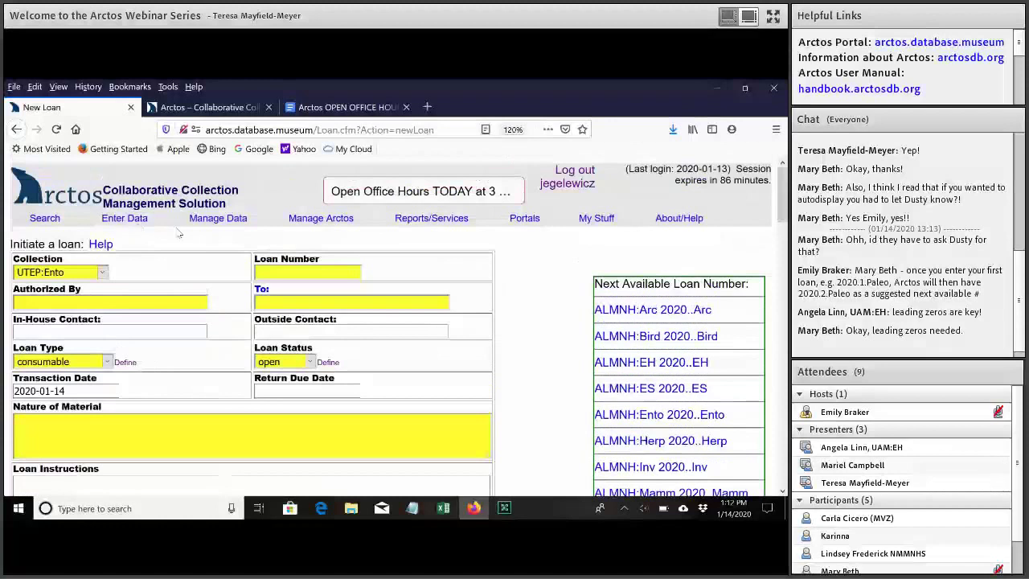
{"action": "mouse_move", "coordinate": [204, 227]}
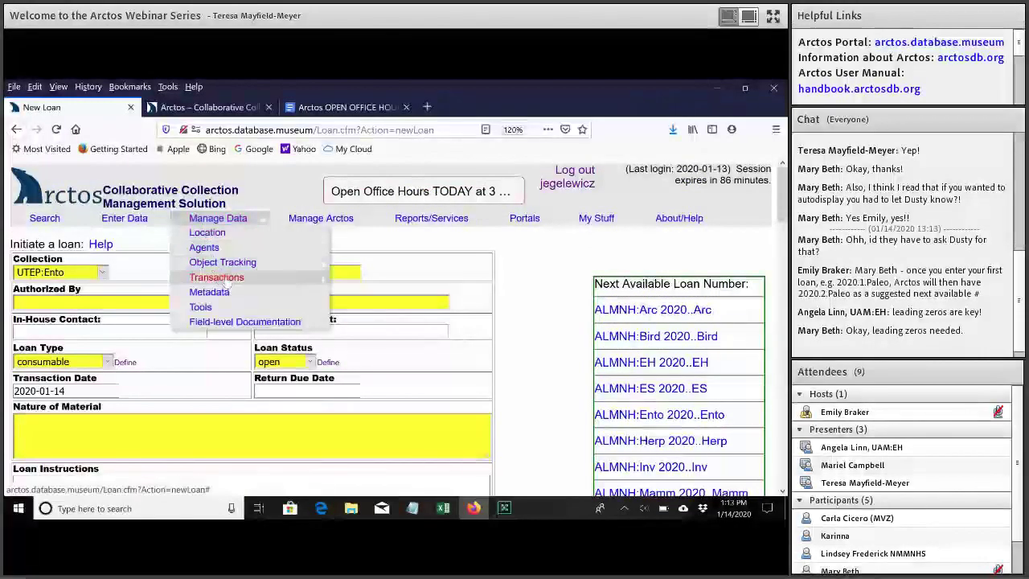
{"action": "mouse_move", "coordinate": [224, 278]}
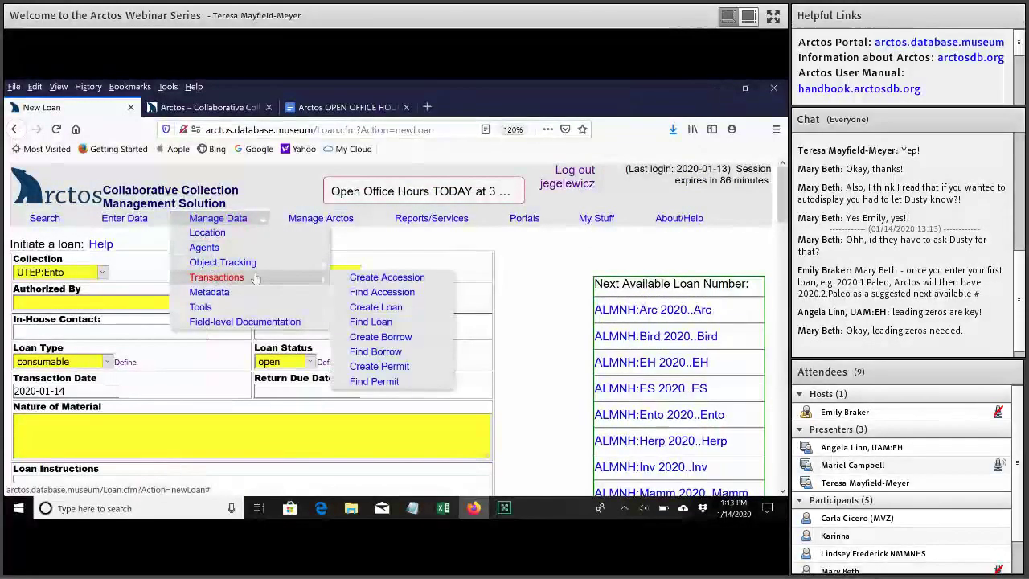
{"action": "left_click", "coordinate": [374, 294]}
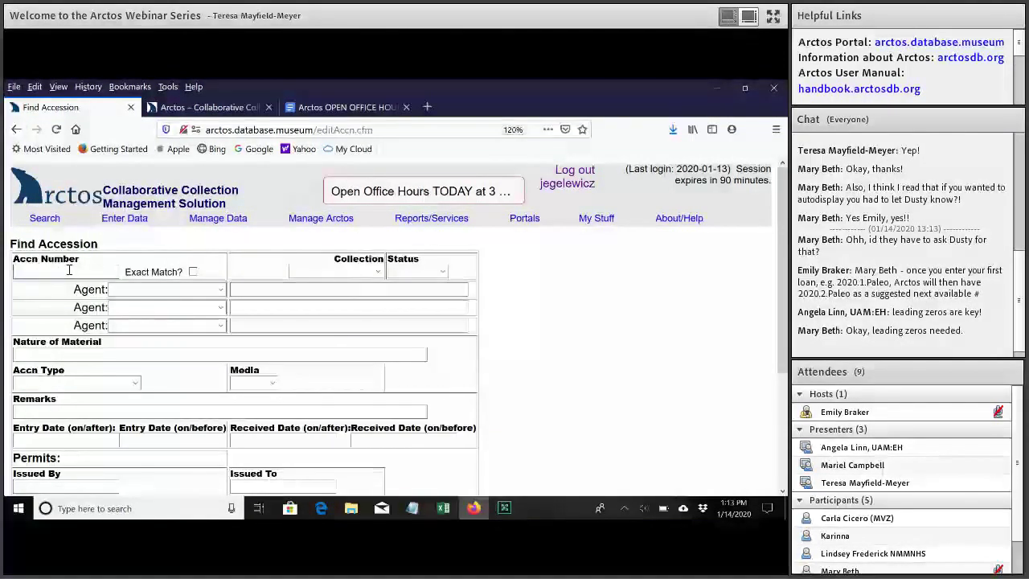
Step: Search for accessions in the MSB:Mamm collection with 2019% as the accession number
{"action": "left_click", "coordinate": [374, 271]}
{"action": "left_click_drag", "start_coordinate": [381, 305], "coordinate": [382, 356]}
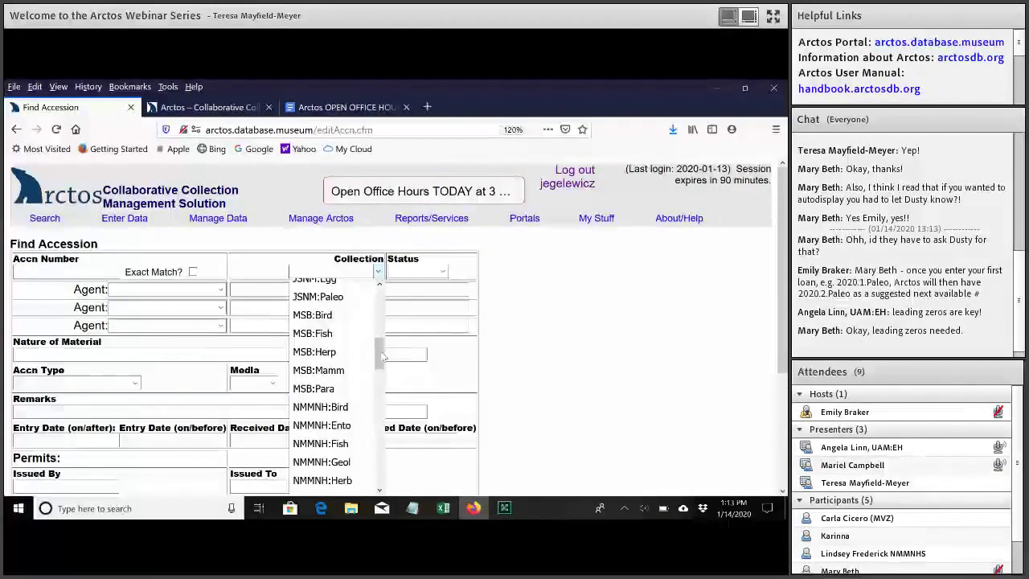
{"action": "left_click", "coordinate": [344, 372]}
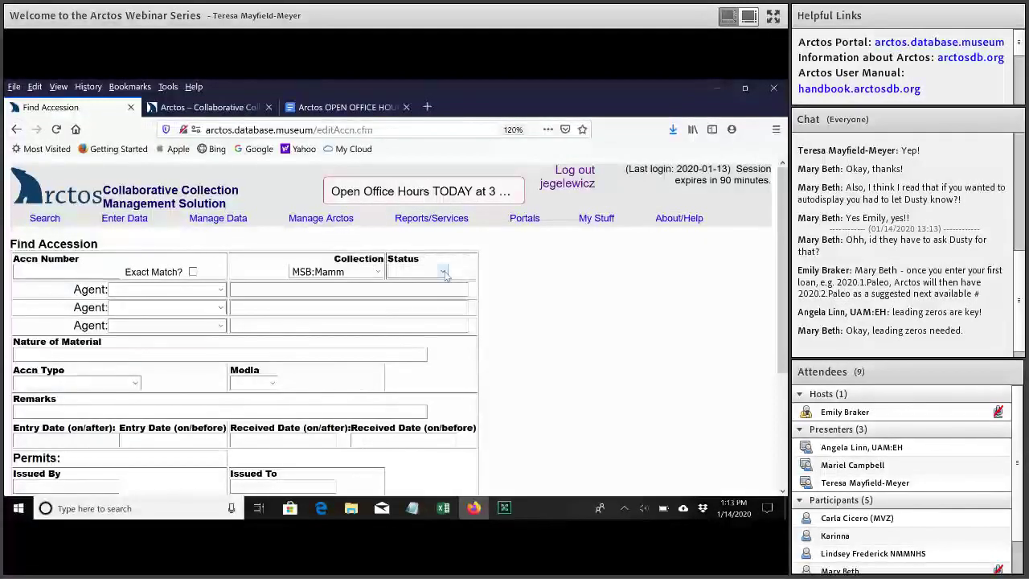
{"action": "right_click", "coordinate": [78, 269]}
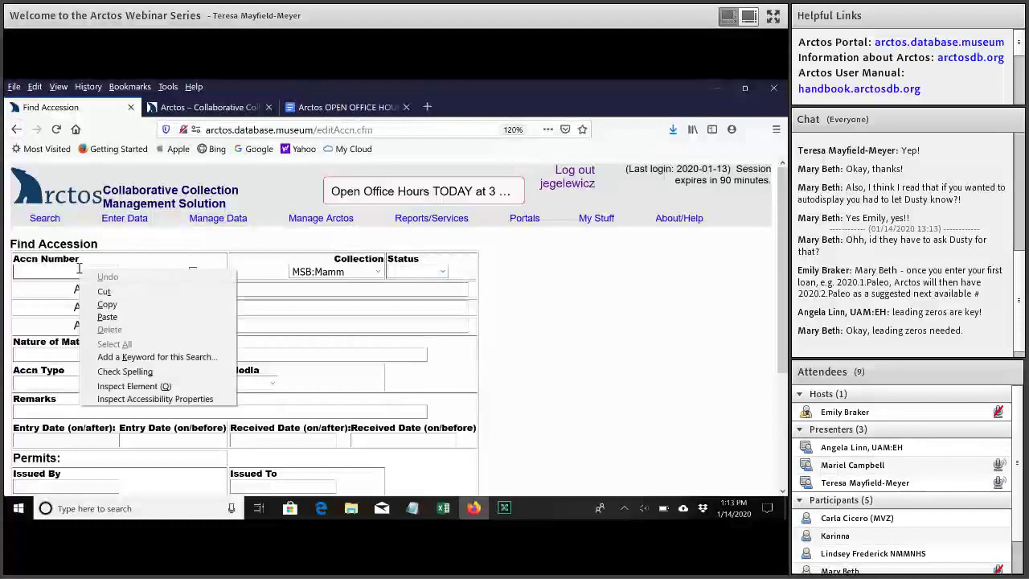
{"action": "left_click", "coordinate": [60, 271]}
{"action": "left_click", "coordinate": [60, 271]}
{"action": "type", "text": "2019"}
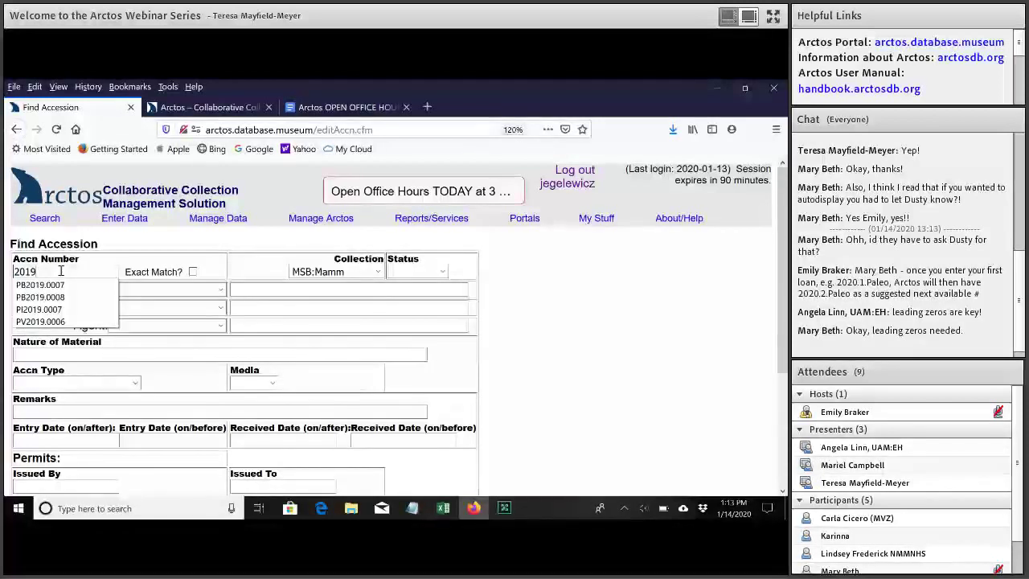
{"action": "type", "text": "%"}
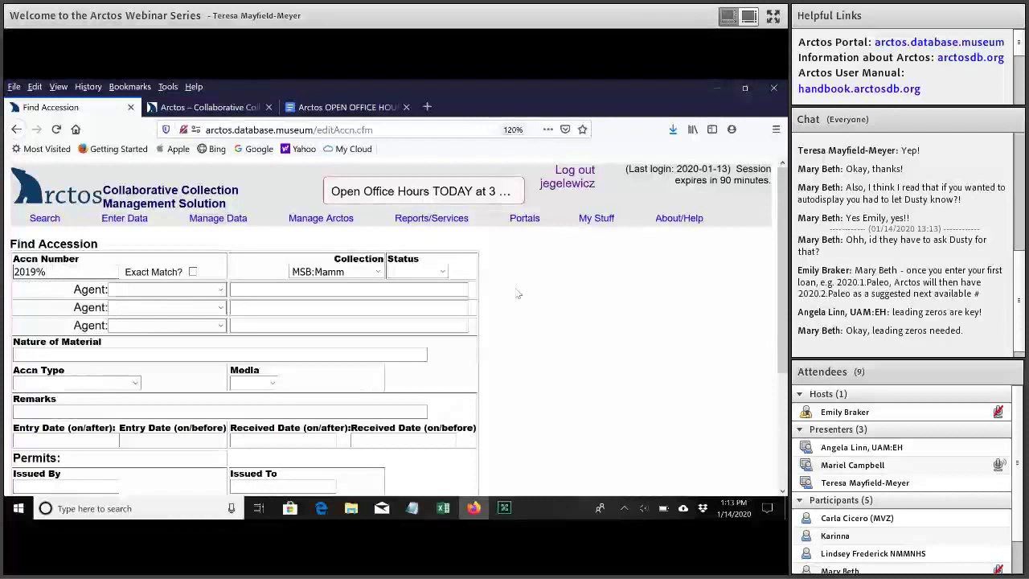
{"action": "scroll", "coordinate": [518, 295], "scroll_direction": "down", "scroll_amount": 3}
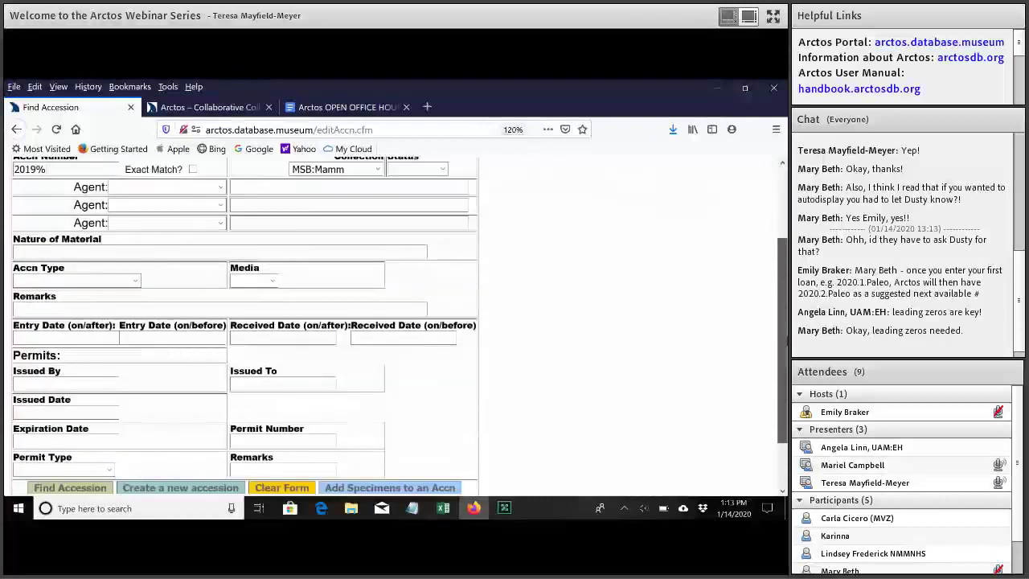
{"action": "scroll", "coordinate": [101, 436], "scroll_direction": "down", "scroll_amount": 2}
{"action": "left_click", "coordinate": [70, 430]}
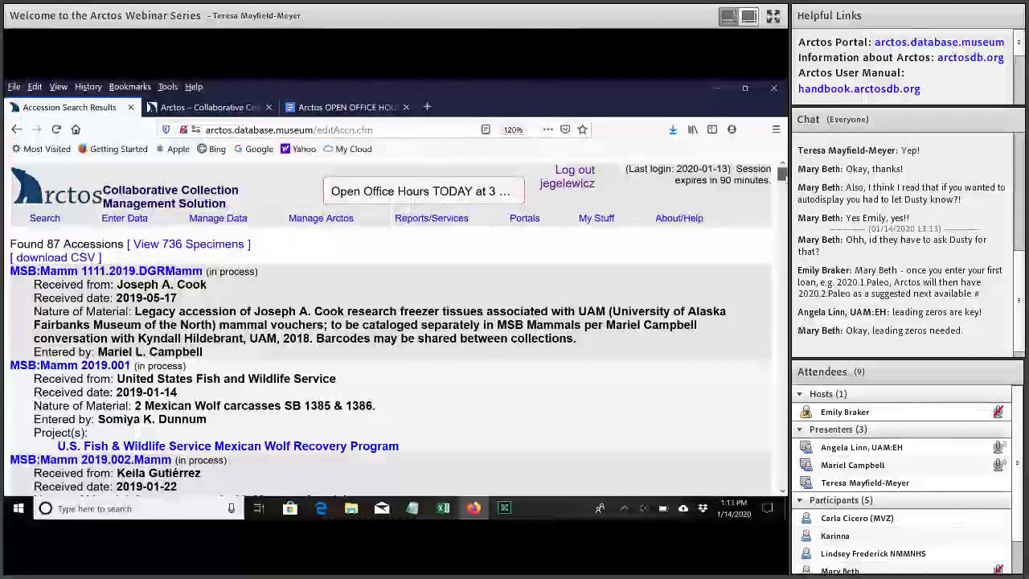
Step: Review the numbering of the 2019 accessions in the MSB:Mamm search results
{"action": "scroll", "coordinate": [781, 173], "scroll_direction": "down", "scroll_amount": 4}
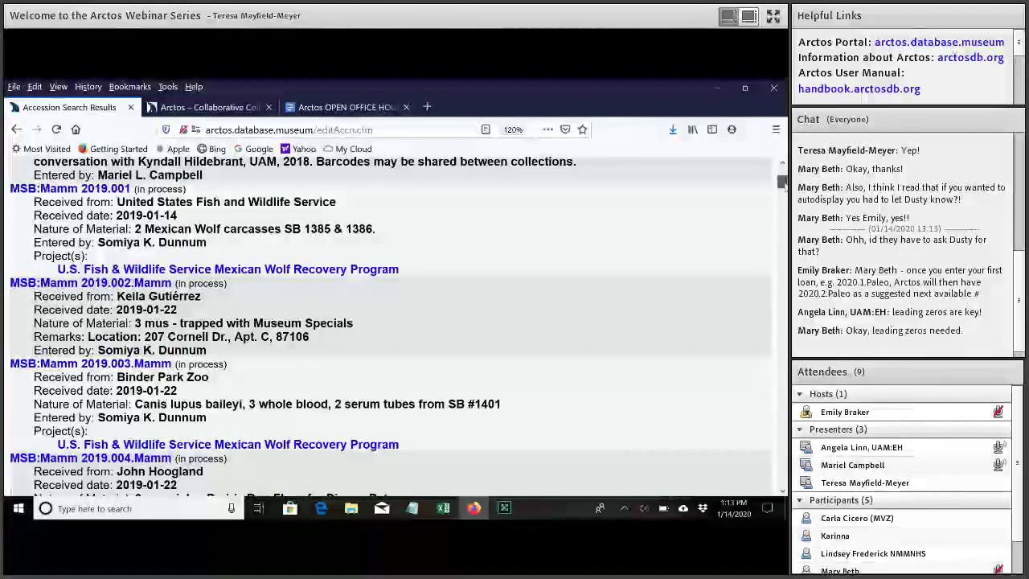
{"action": "left_click_drag", "start_coordinate": [782, 184], "coordinate": [782, 189]}
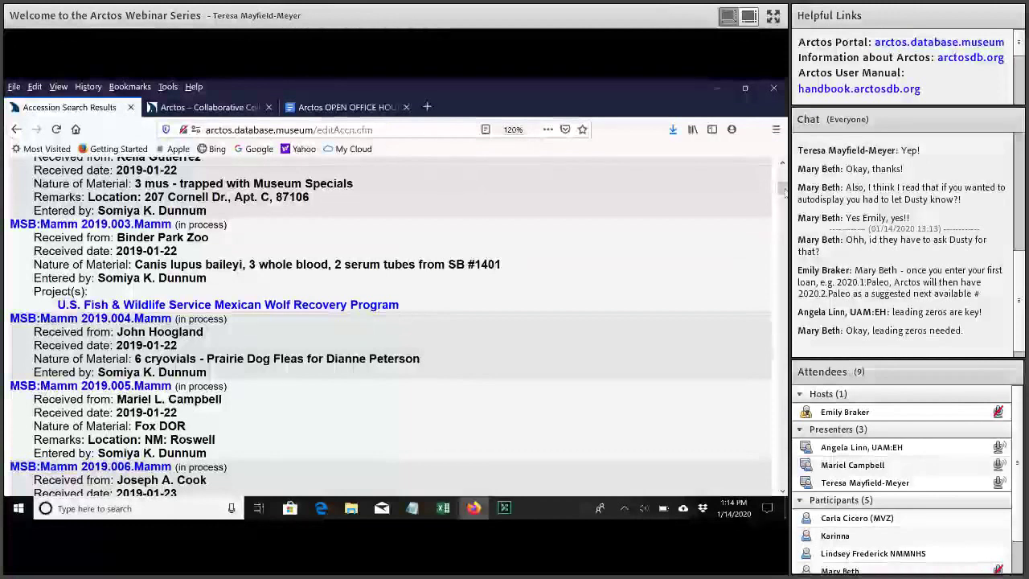
{"action": "left_click_drag", "start_coordinate": [786, 191], "coordinate": [782, 182]}
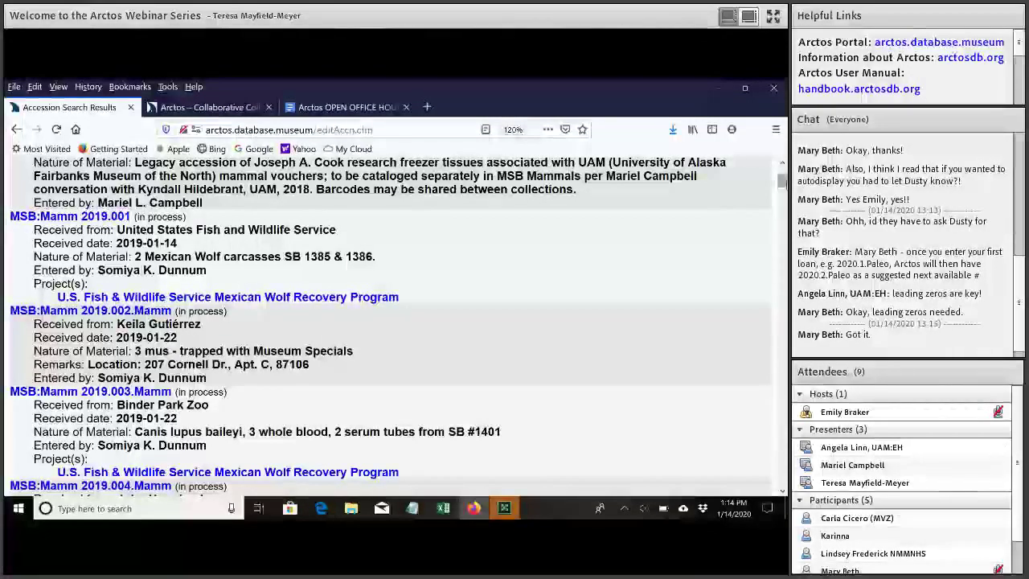
Step: Open the Create Accession form with its list of next accession numbers by collection
{"action": "scroll", "coordinate": [390, 328], "scroll_direction": "up", "scroll_amount": 3}
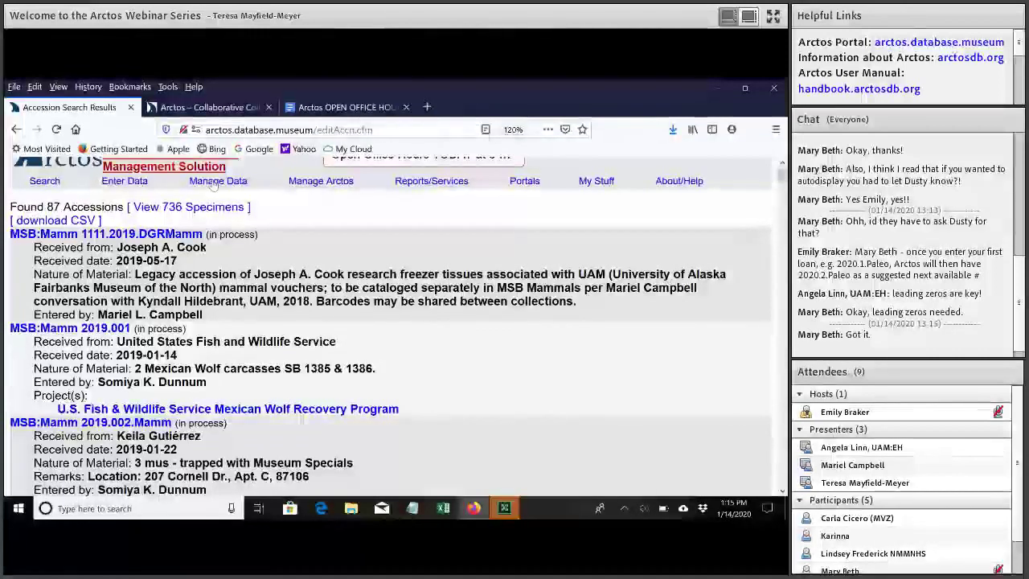
{"action": "mouse_move", "coordinate": [215, 183]}
{"action": "mouse_move", "coordinate": [265, 241]}
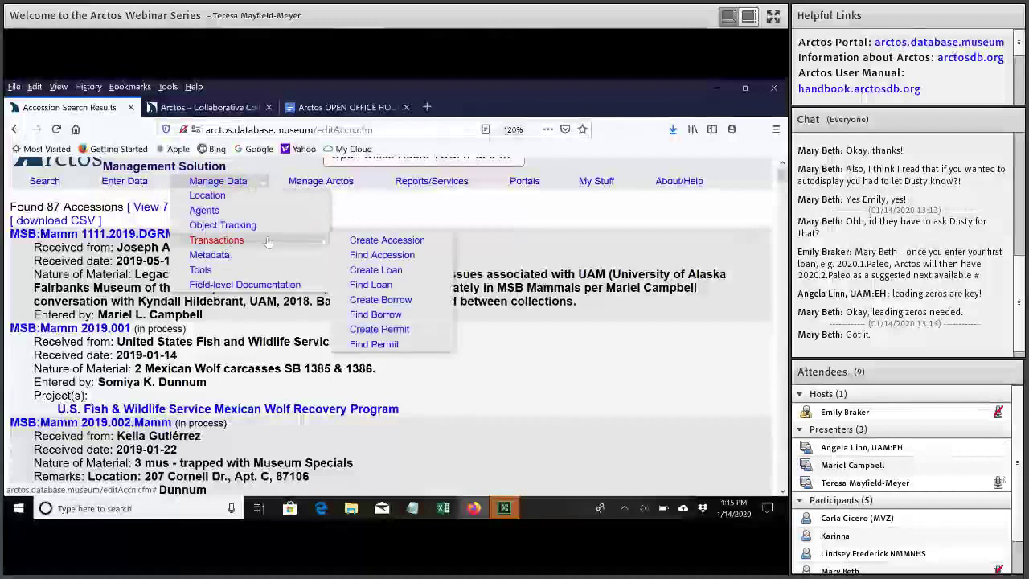
{"action": "left_click", "coordinate": [386, 246]}
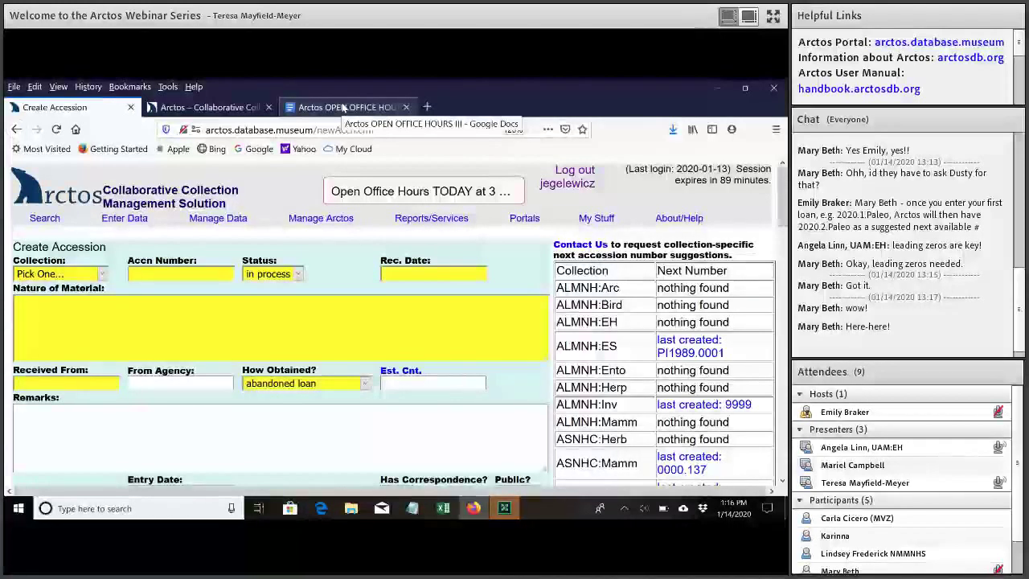
Step: Return to the office hours document and open the linked handbook guide on creating Arctos team users and operators
{"action": "left_click", "coordinate": [343, 109]}
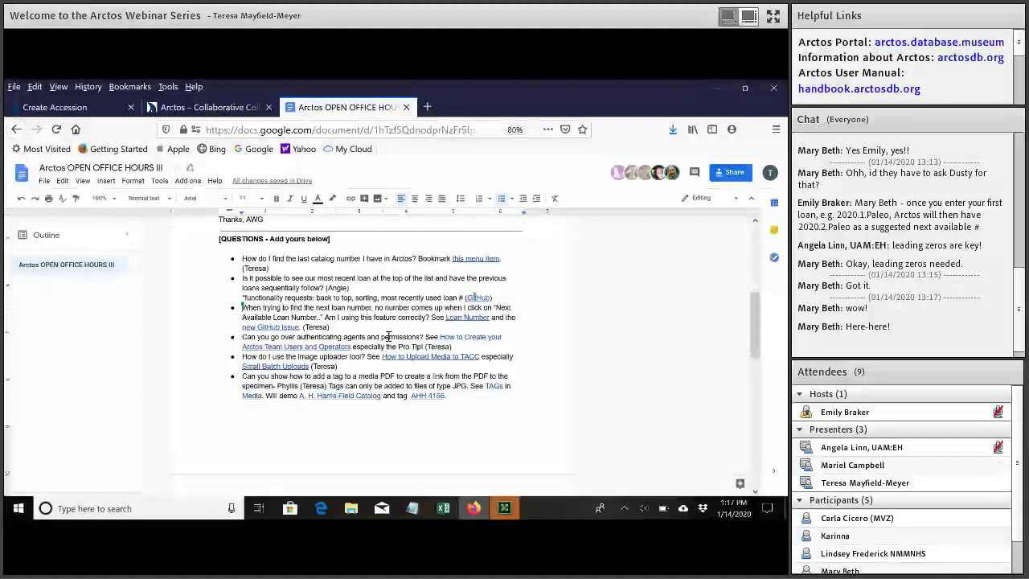
{"action": "left_click", "coordinate": [476, 510]}
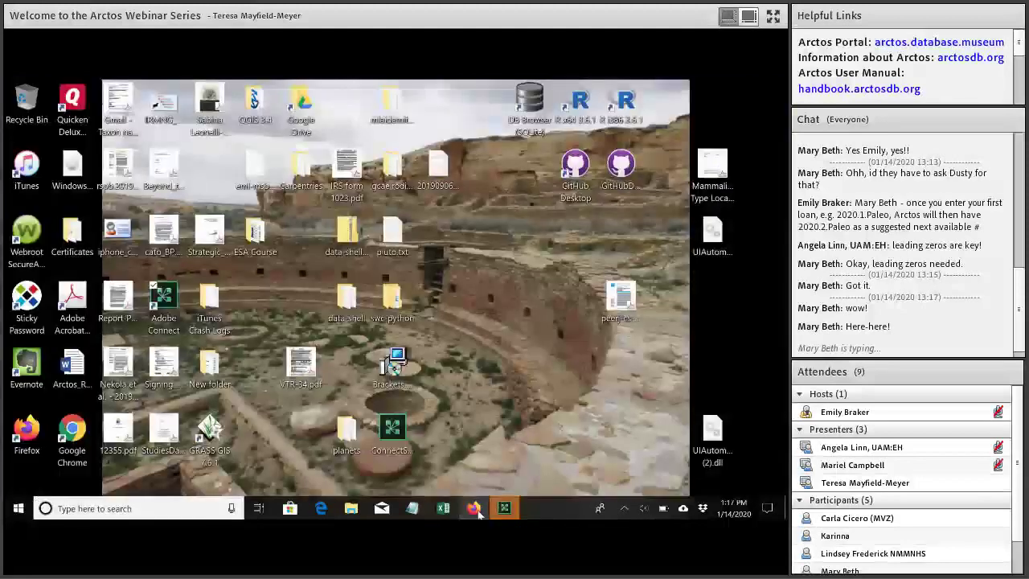
{"action": "left_click", "coordinate": [476, 510]}
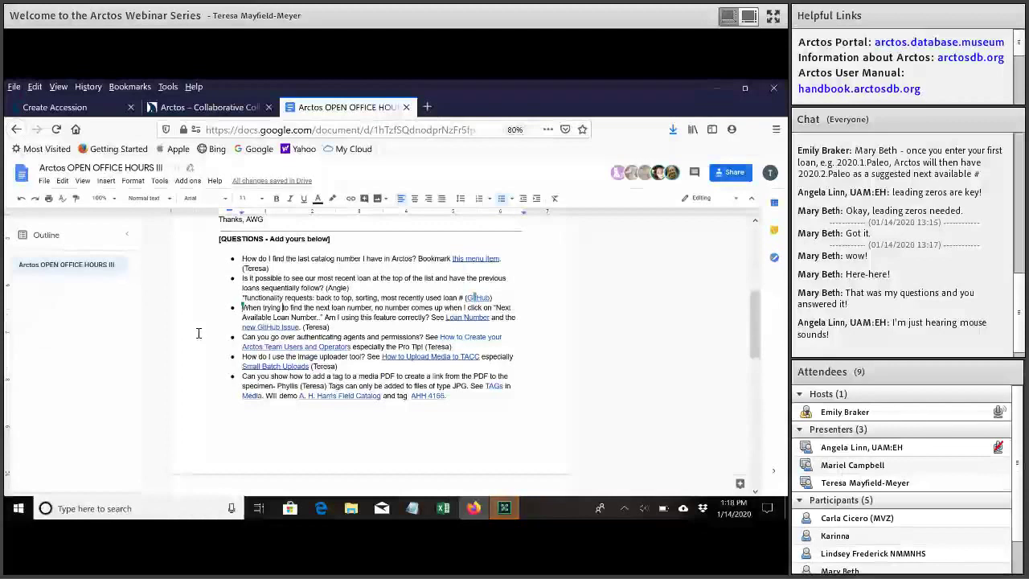
{"action": "key", "text": "ctrl+Right"}
{"action": "key", "text": "ctrl+Right"}
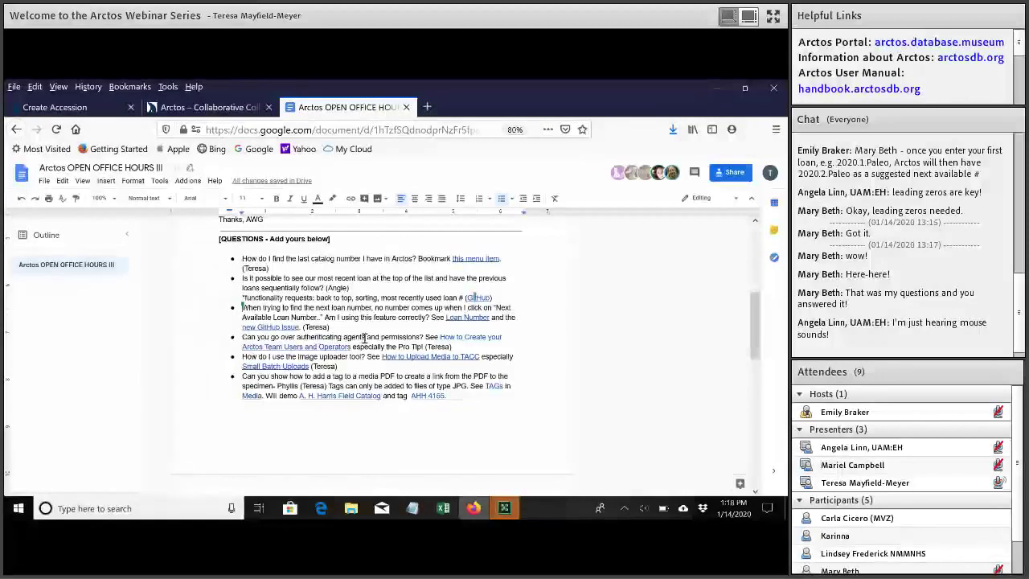
{"action": "left_click", "coordinate": [477, 338]}
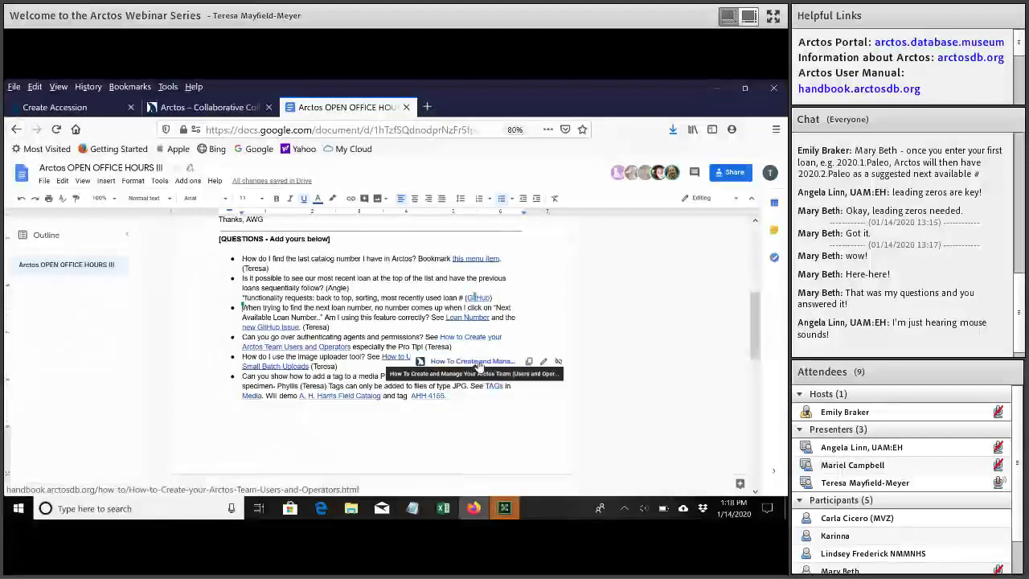
{"action": "left_click", "coordinate": [474, 361]}
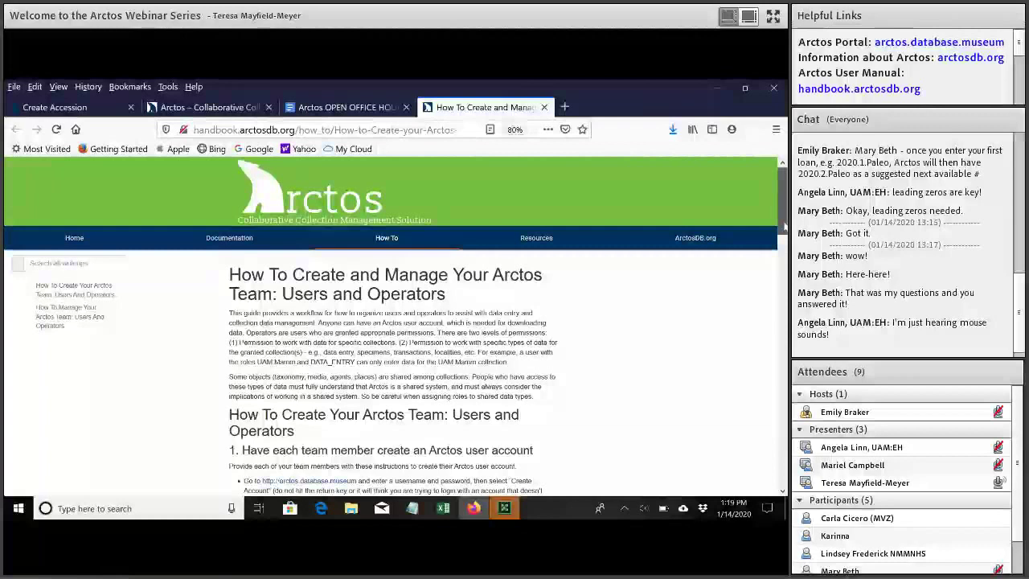
Step: Read the team setup guide from creating user accounts through the Pro Tip to assigning operator roles and permissions
{"action": "left_click_drag", "start_coordinate": [784, 227], "coordinate": [784, 265]}
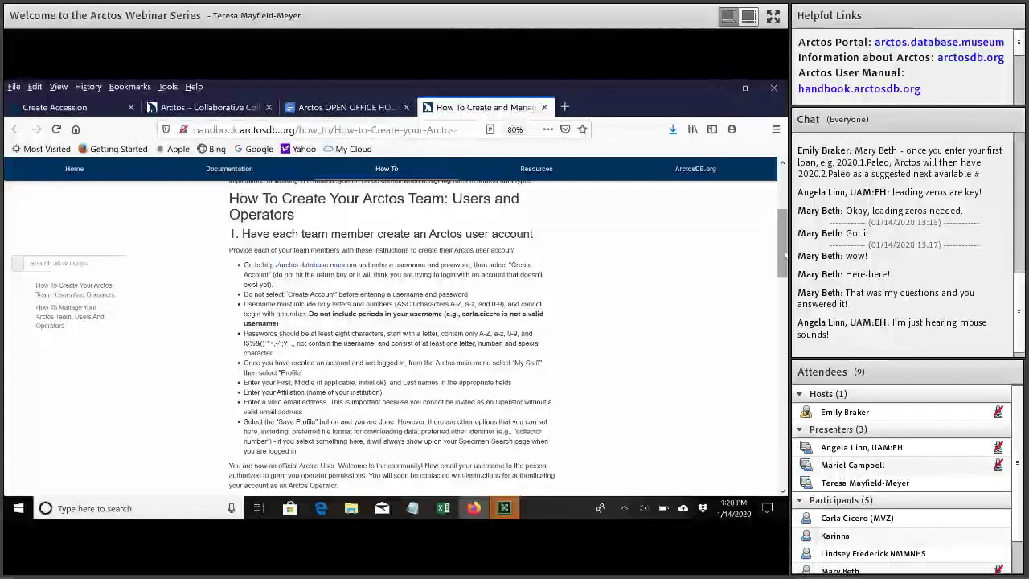
{"action": "left_click_drag", "start_coordinate": [783, 255], "coordinate": [784, 262]}
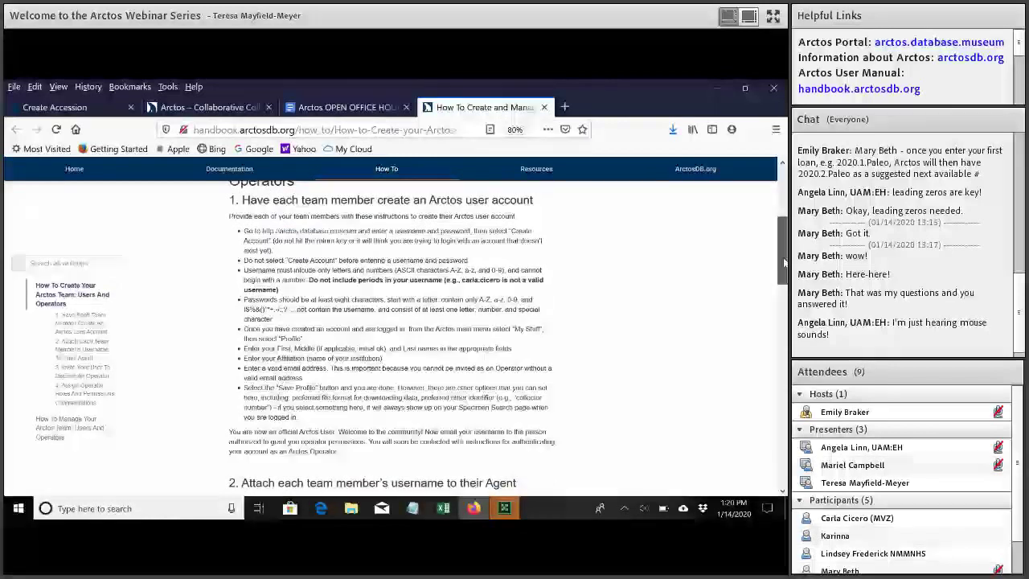
{"action": "left_click_drag", "start_coordinate": [784, 262], "coordinate": [784, 312]}
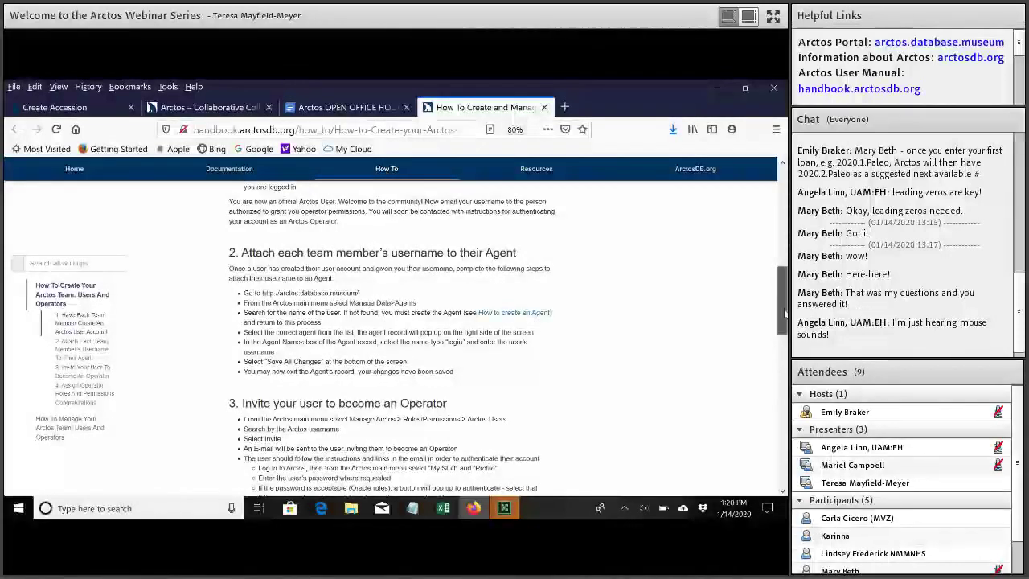
{"action": "scroll", "coordinate": [274, 489], "scroll_direction": "down", "scroll_amount": 1}
{"action": "scroll", "coordinate": [274, 489], "scroll_direction": "down", "scroll_amount": 2}
{"action": "scroll", "coordinate": [274, 489], "scroll_direction": "down", "scroll_amount": 1}
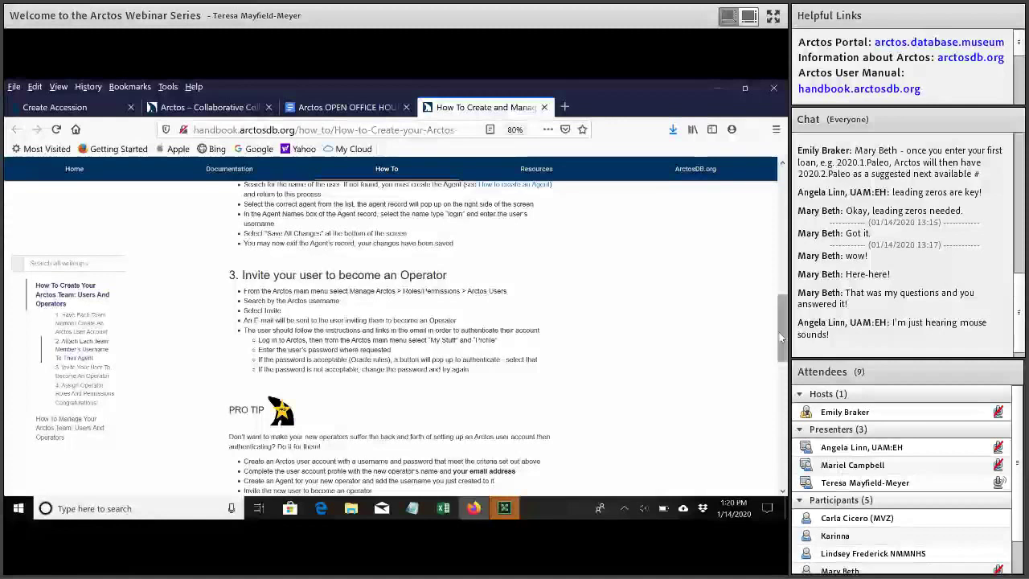
{"action": "left_click_drag", "start_coordinate": [782, 337], "coordinate": [785, 377]}
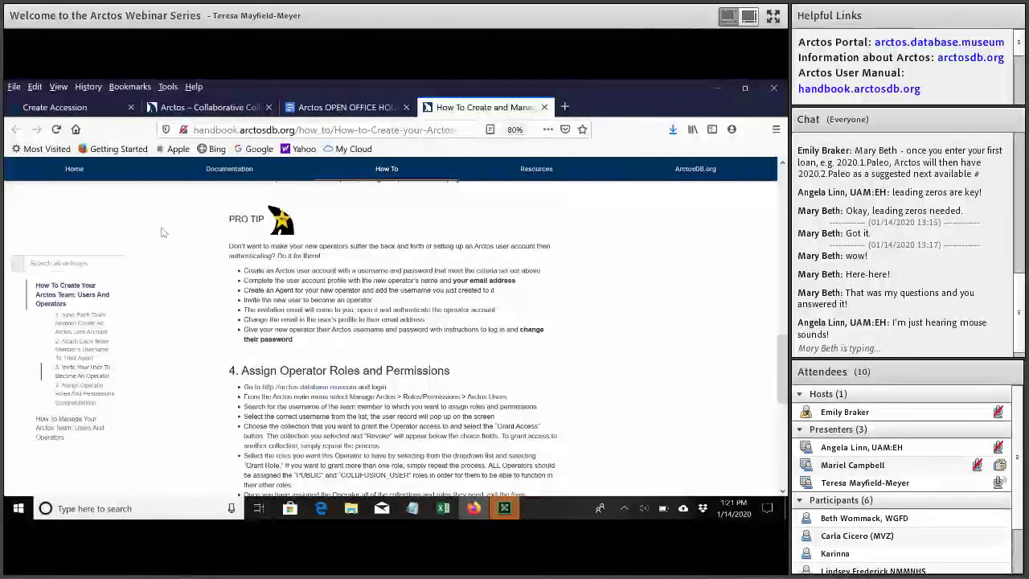
Step: Return to the office hours questions and open the linked How to Upload Media to TACC guide
{"action": "left_click", "coordinate": [342, 111]}
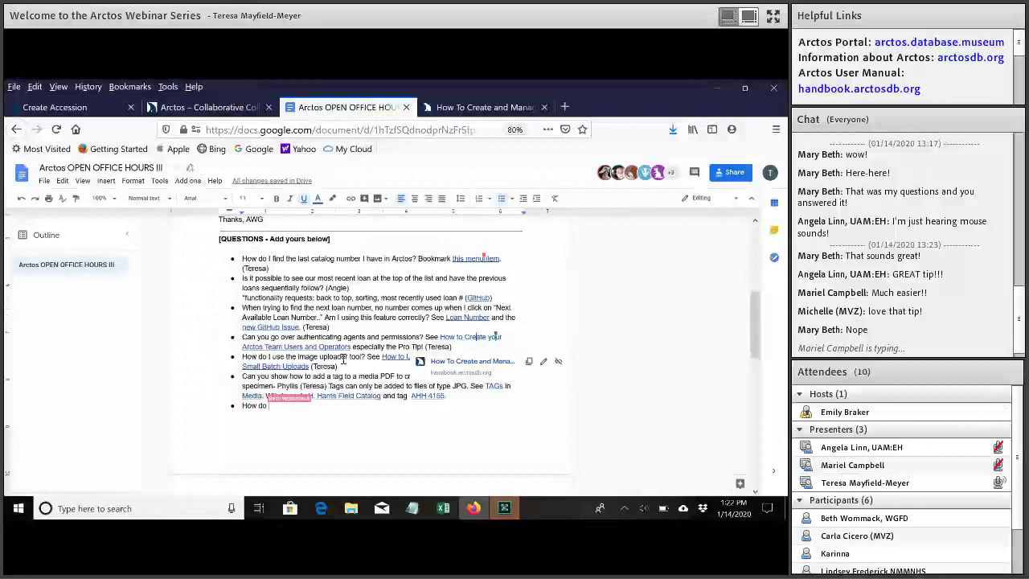
{"action": "left_click", "coordinate": [532, 381]}
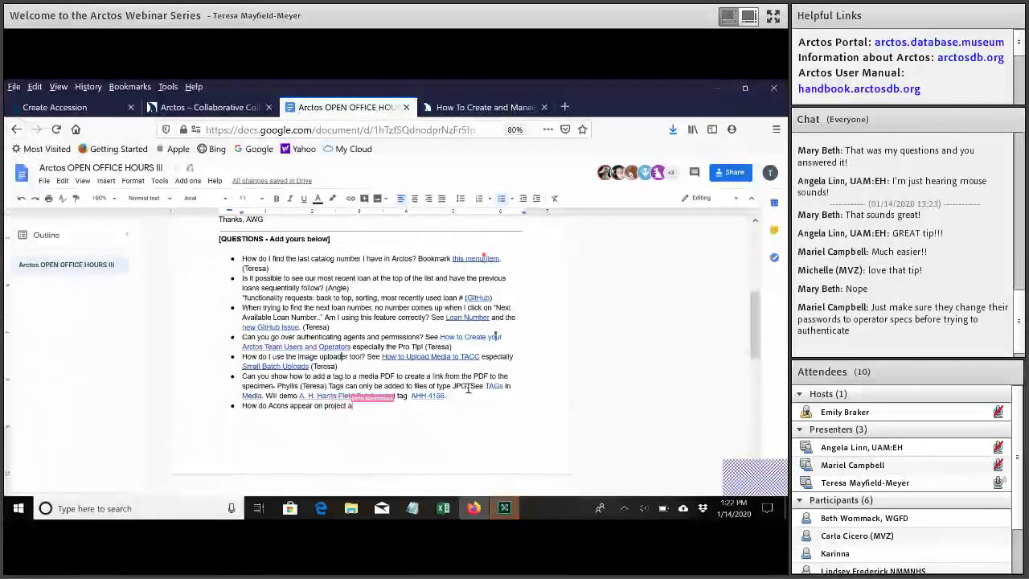
{"action": "left_click", "coordinate": [453, 356]}
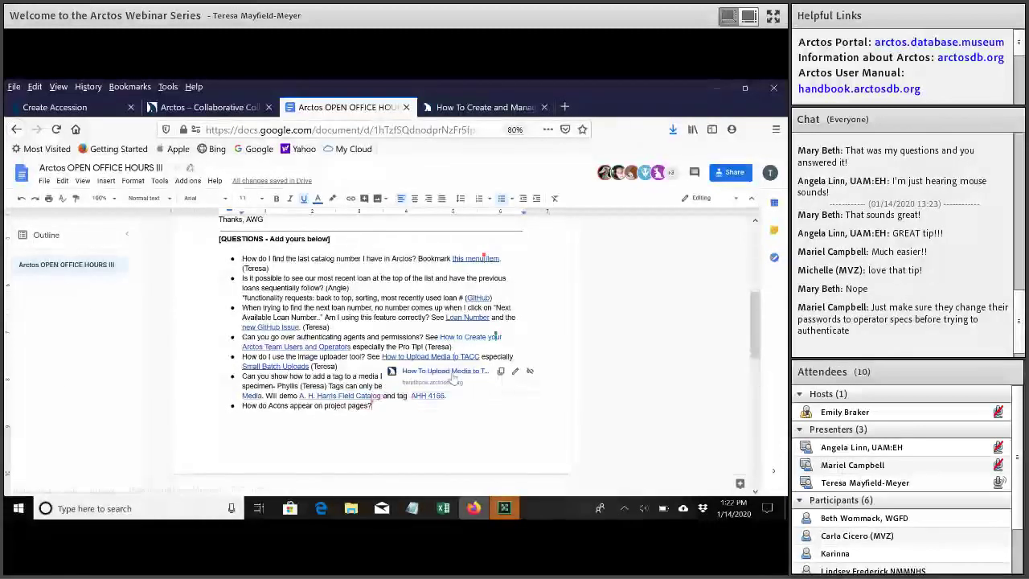
{"action": "left_click", "coordinate": [452, 373]}
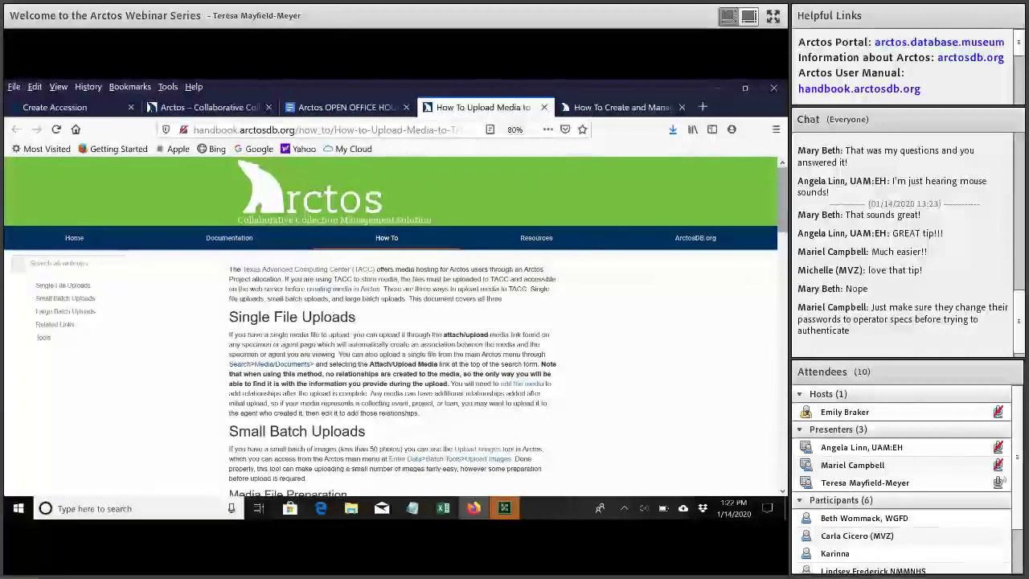
Step: Read the Small Batch Uploads section of the TACC media guide, including media file preparation and image upload
{"action": "scroll", "coordinate": [390, 326], "scroll_direction": "down", "scroll_amount": 1}
{"action": "scroll", "coordinate": [389, 325], "scroll_direction": "down", "scroll_amount": 4}
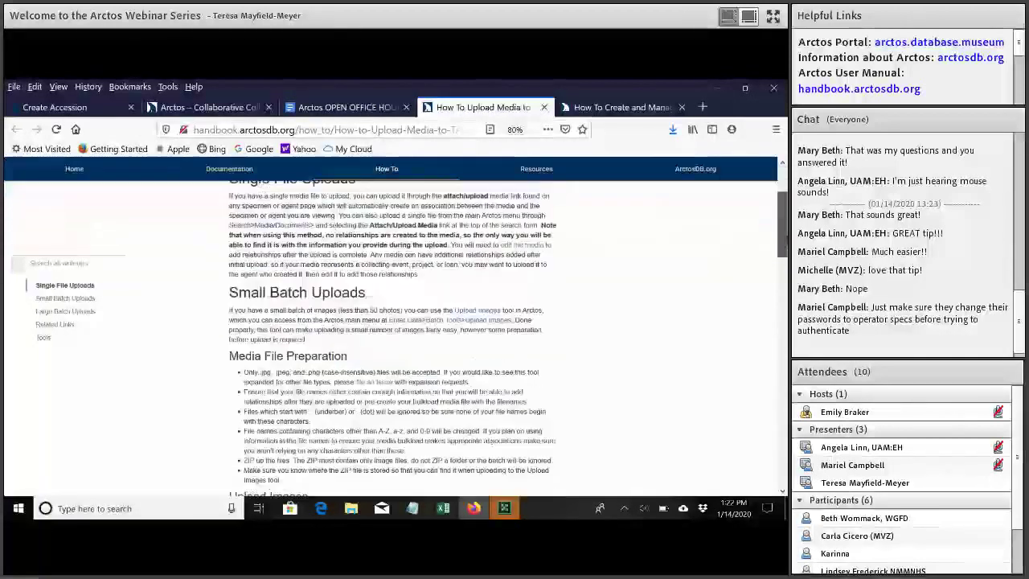
{"action": "scroll", "coordinate": [620, 274], "scroll_direction": "down", "scroll_amount": 2}
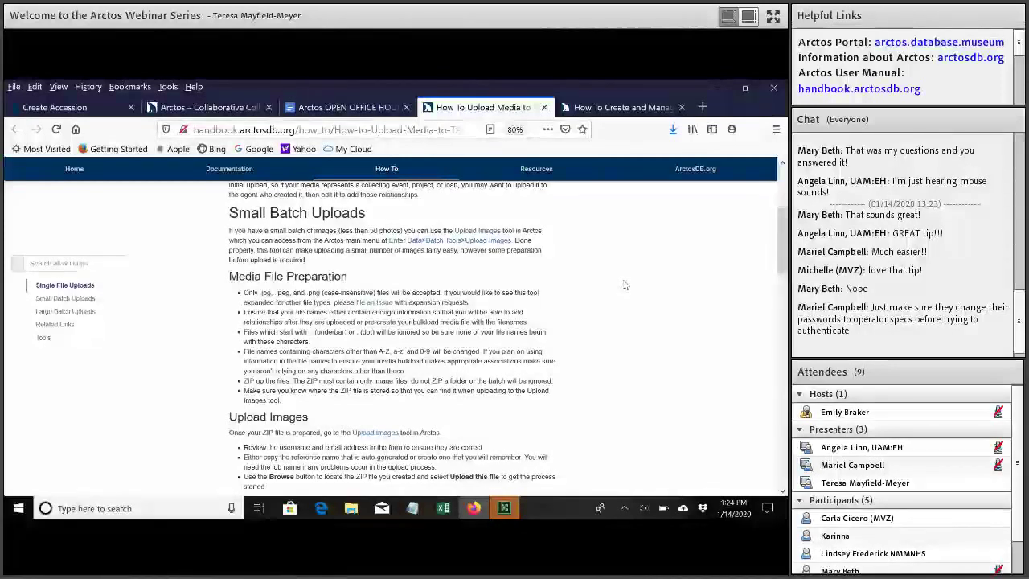
Step: Return to the Create Accession page, reduce the page zoom to 100%, and open the Upload Images batch tool
{"action": "left_click", "coordinate": [111, 111]}
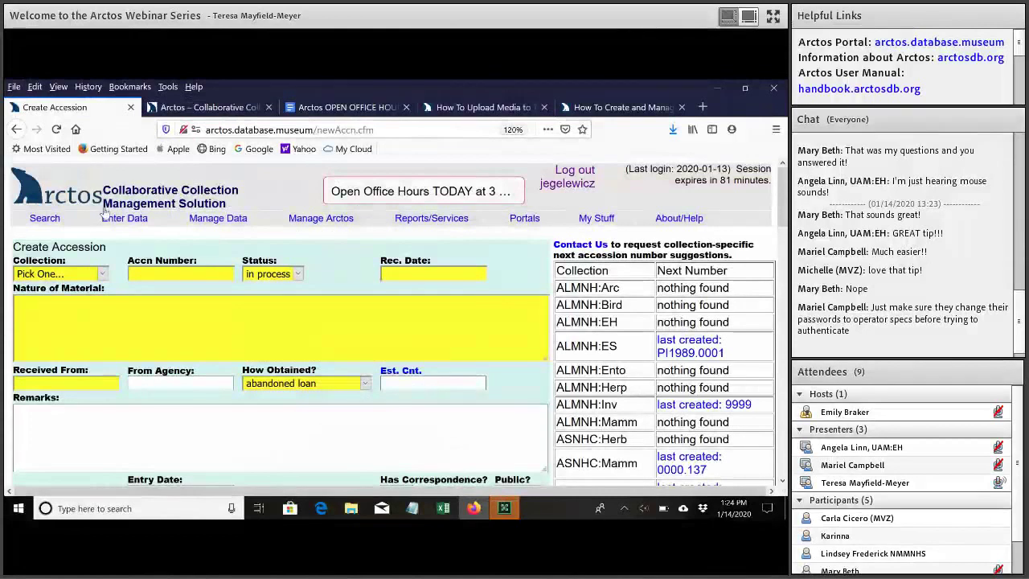
{"action": "mouse_move", "coordinate": [121, 218]}
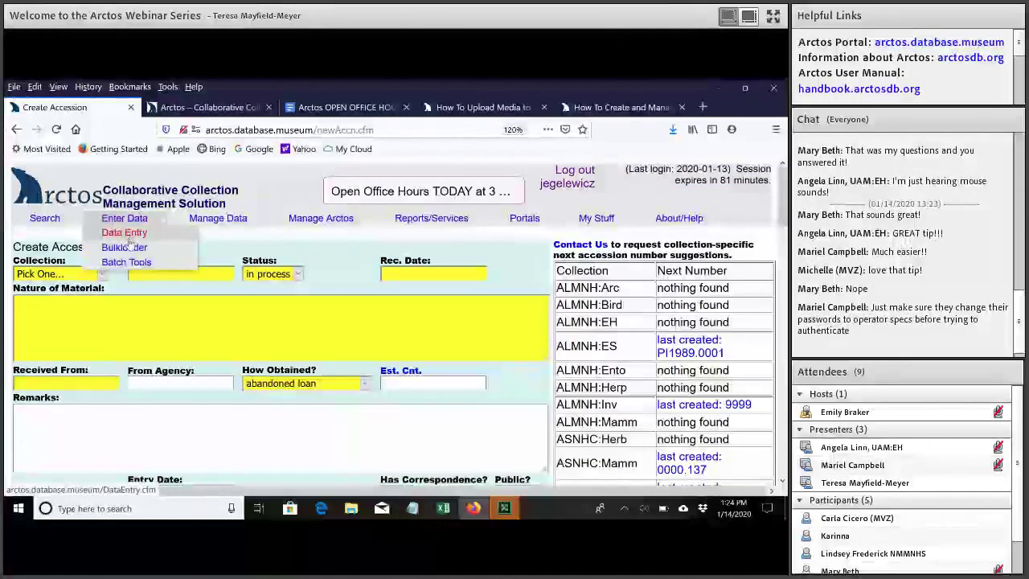
{"action": "mouse_move", "coordinate": [137, 262]}
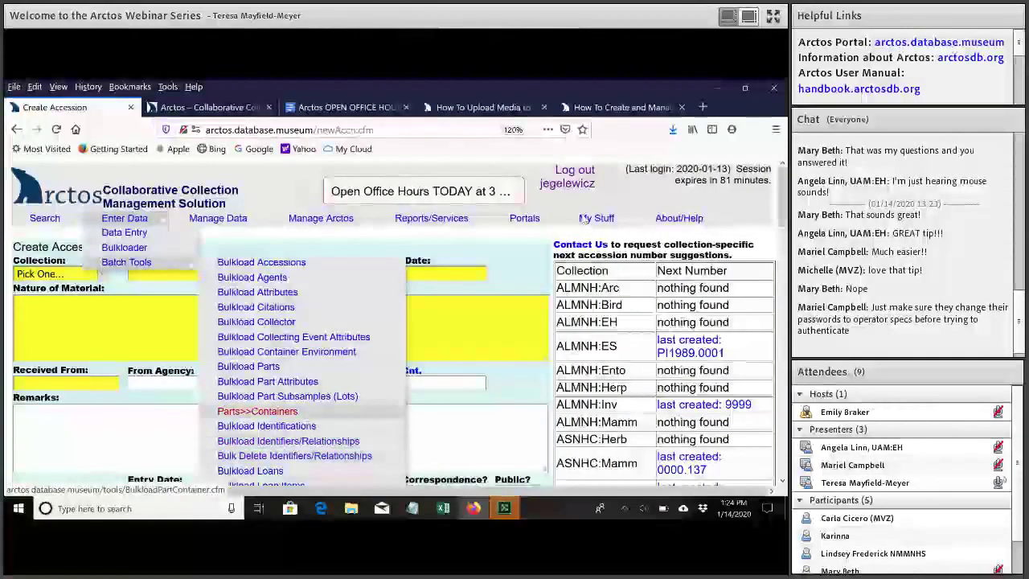
{"action": "left_click", "coordinate": [776, 129]}
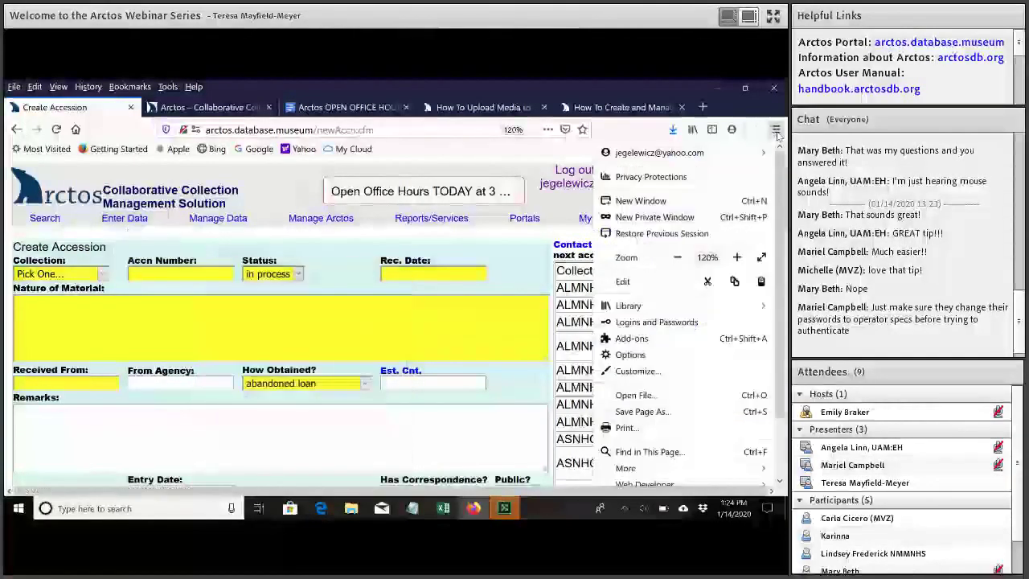
{"action": "left_click", "coordinate": [678, 258]}
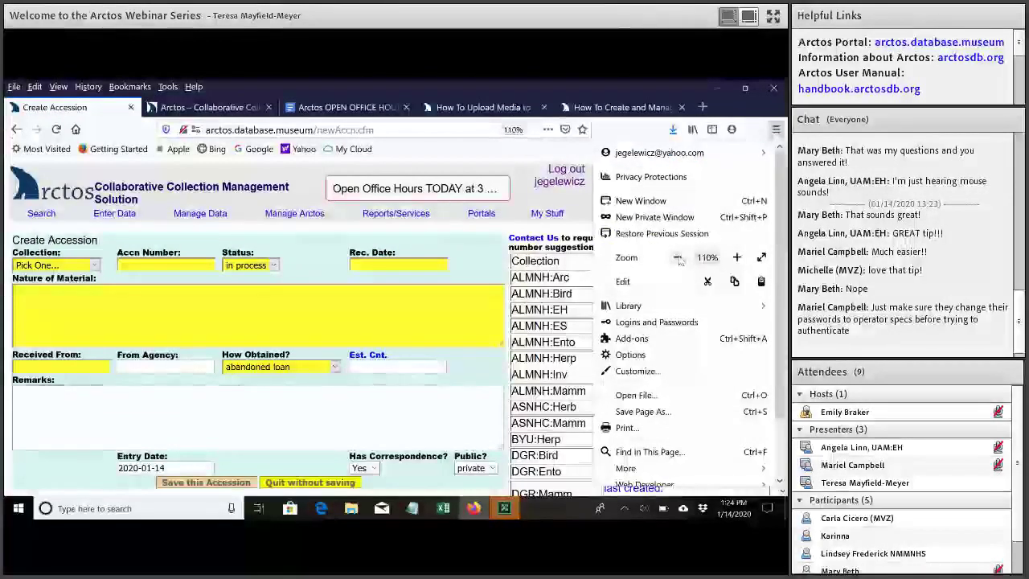
{"action": "left_click", "coordinate": [678, 257]}
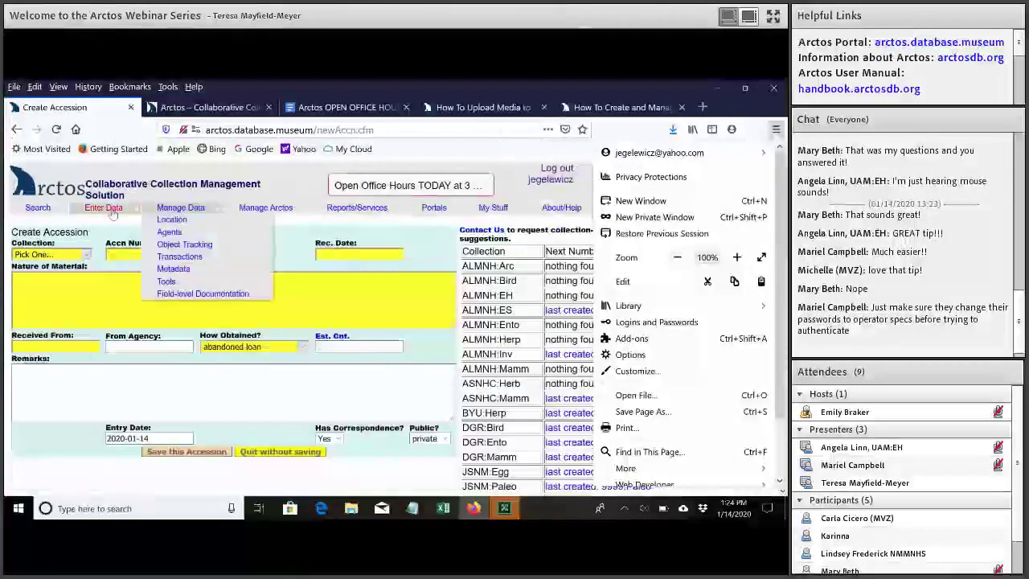
{"action": "mouse_move", "coordinate": [112, 245]}
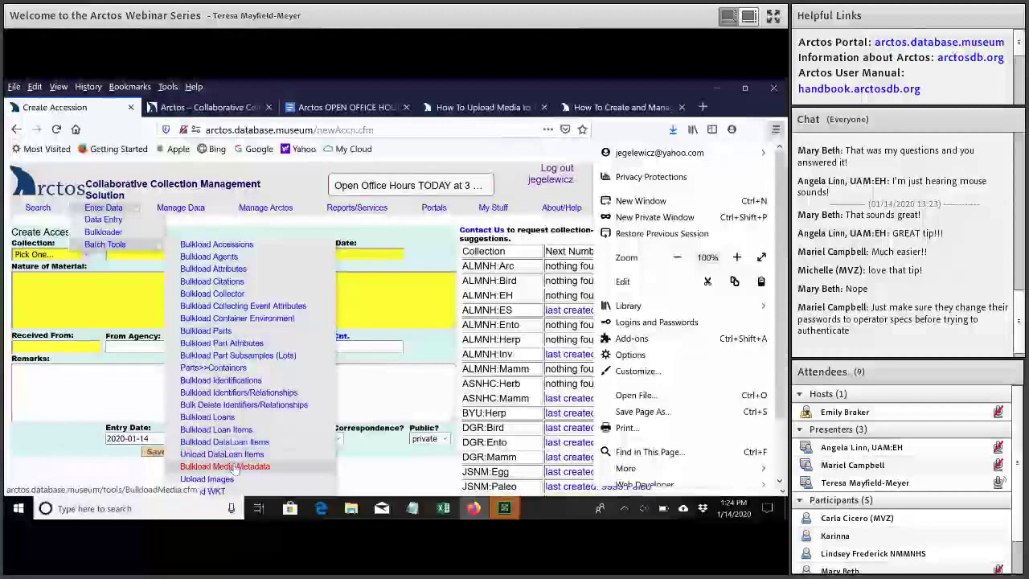
{"action": "left_click", "coordinate": [207, 478]}
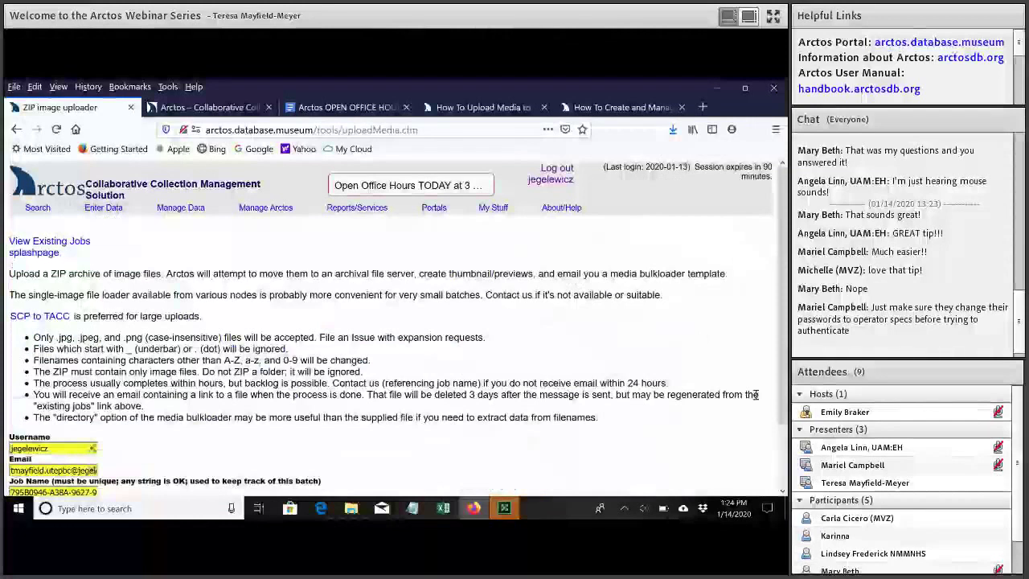
Step: Review the ZIP image uploader's splashpage instructions and upload form, and return to the office hours document
{"action": "scroll", "coordinate": [756, 394], "scroll_direction": "down", "scroll_amount": 1}
{"action": "scroll", "coordinate": [80, 232], "scroll_direction": "up", "scroll_amount": 1}
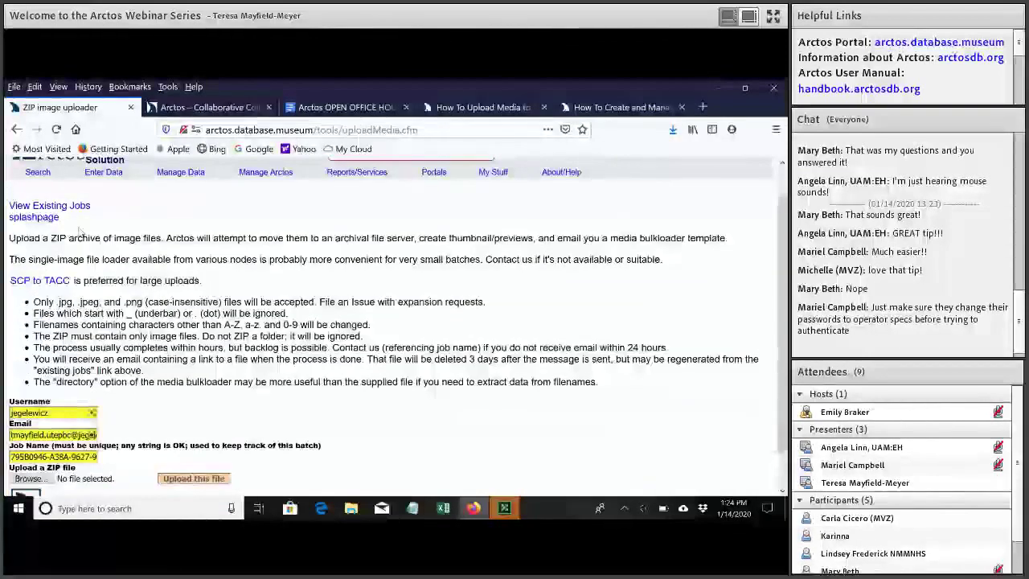
{"action": "left_click", "coordinate": [46, 221]}
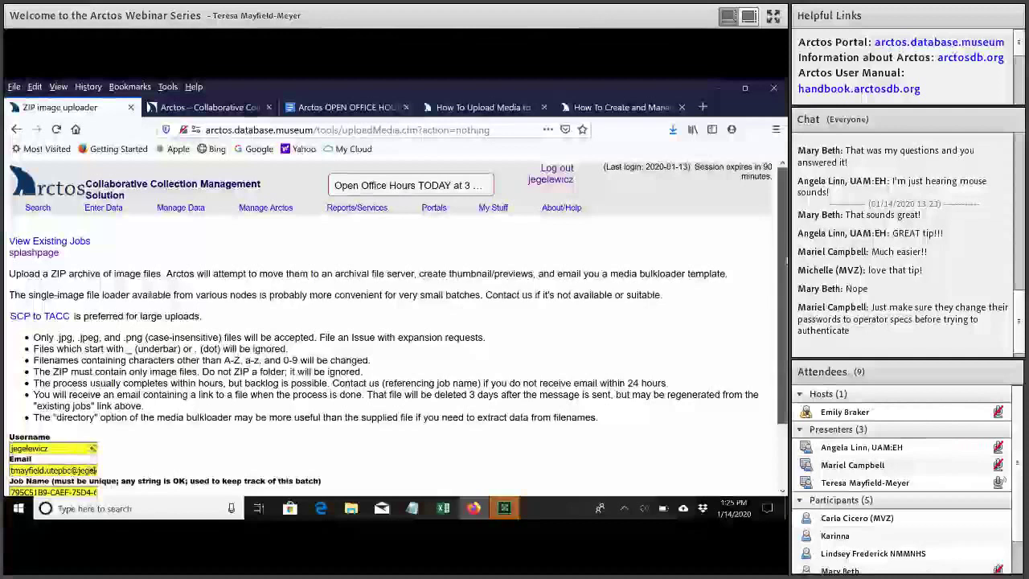
{"action": "scroll", "coordinate": [786, 261], "scroll_direction": "down", "scroll_amount": 2}
{"action": "scroll", "coordinate": [785, 255], "scroll_direction": "up", "scroll_amount": 2}
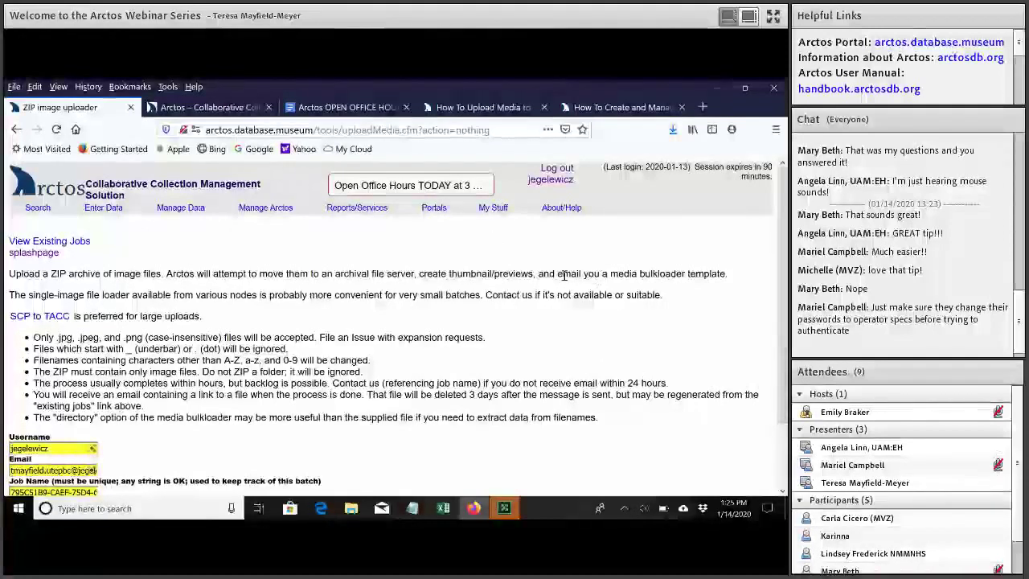
{"action": "left_click", "coordinate": [320, 107]}
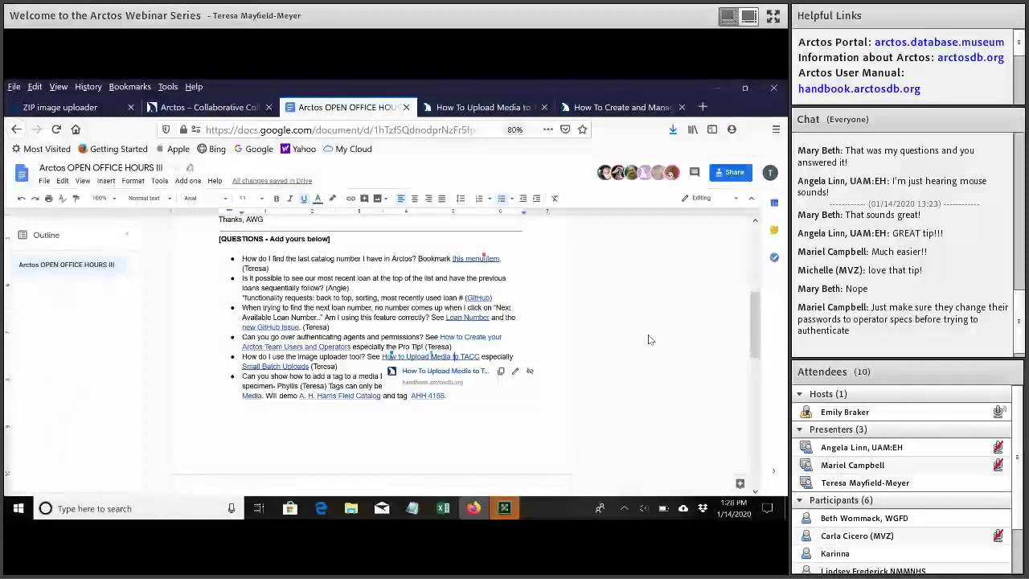
Step: Open the linked 1965 field catalog from the questions document and locate the TAG for UTEP:Mamm:5 on the page image
{"action": "left_click", "coordinate": [493, 431]}
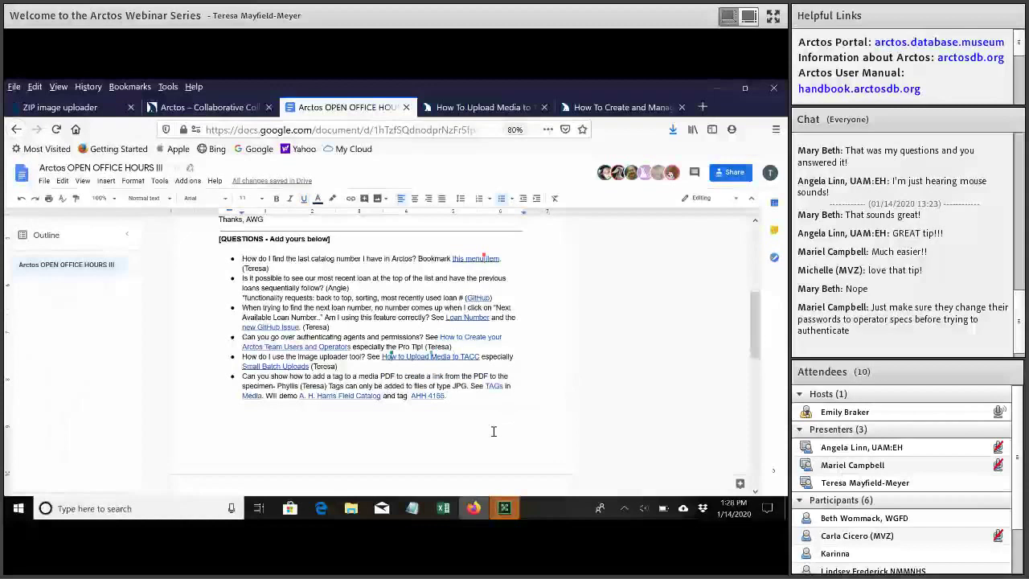
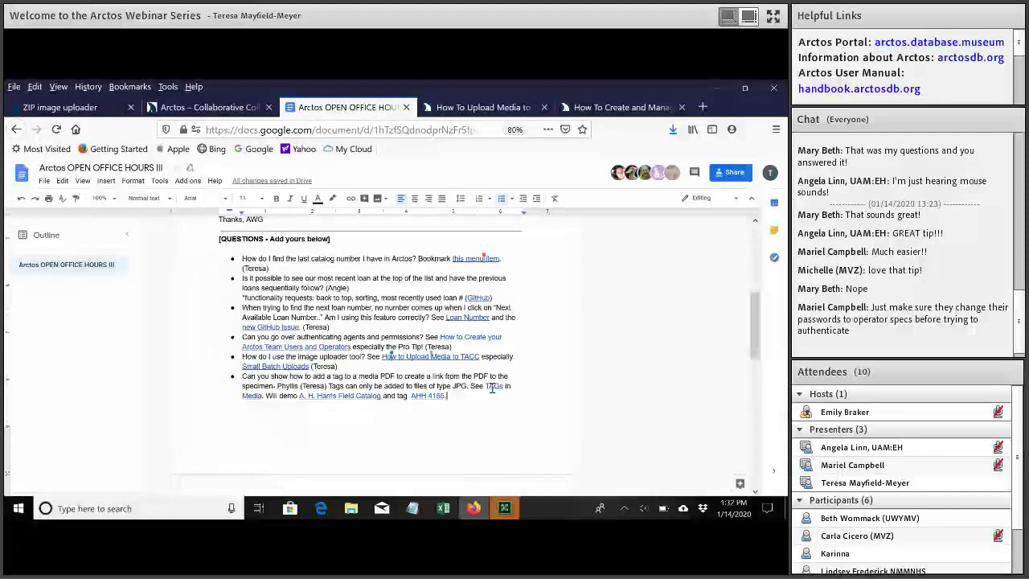
{"action": "left_click", "coordinate": [353, 399]}
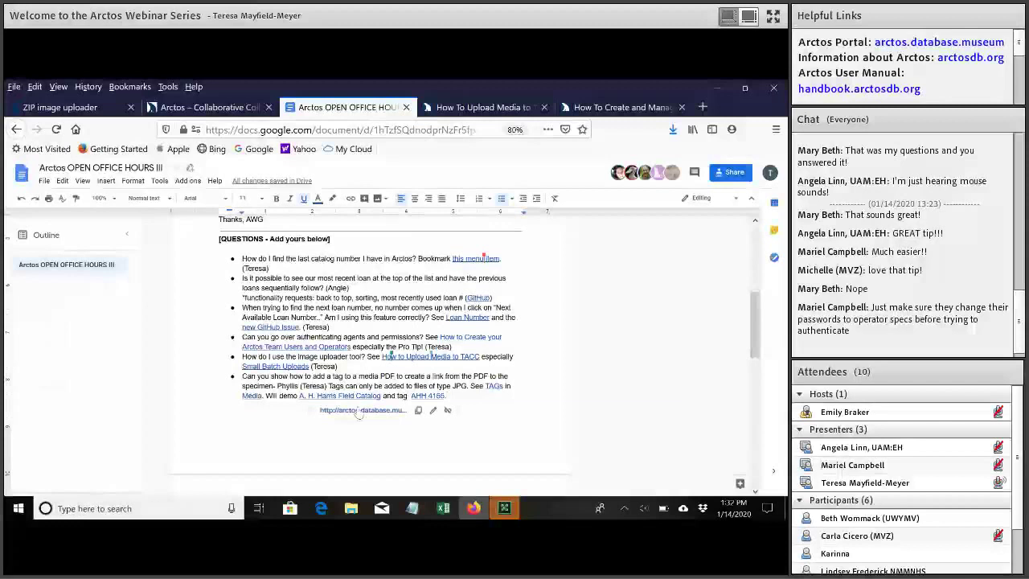
{"action": "left_click", "coordinate": [359, 409]}
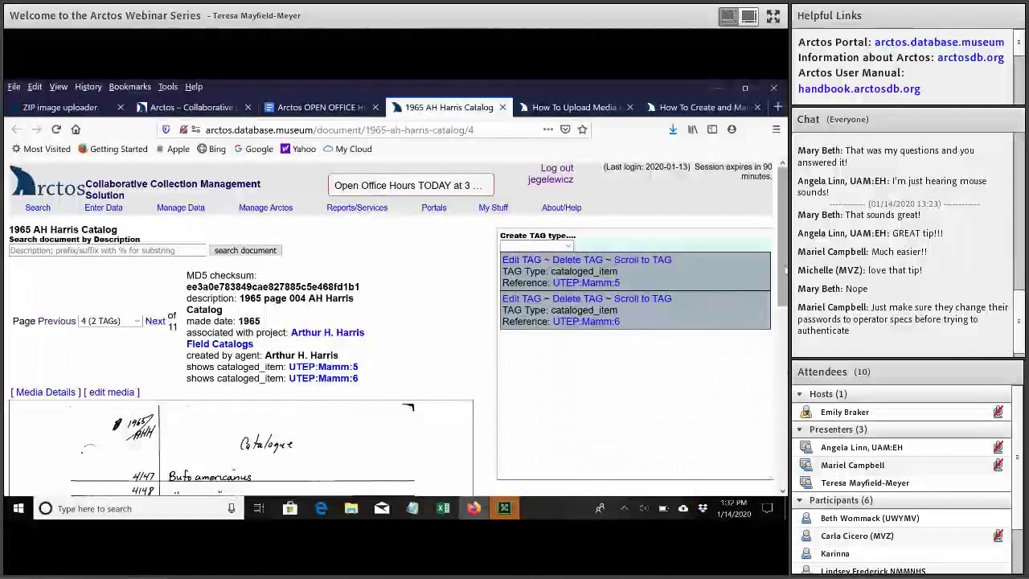
{"action": "scroll", "coordinate": [786, 272], "scroll_direction": "down", "scroll_amount": 2}
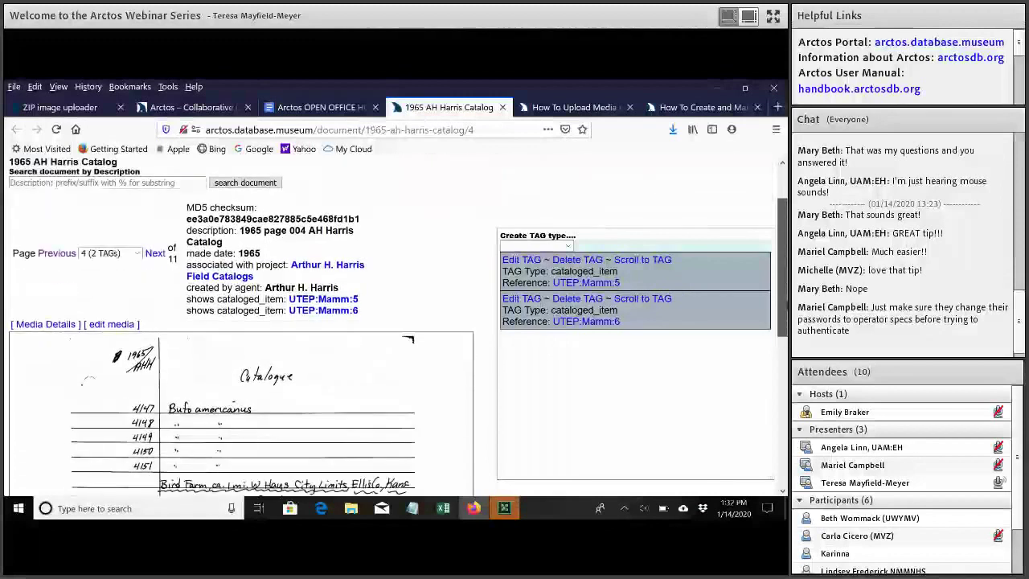
{"action": "scroll", "coordinate": [785, 272], "scroll_direction": "down", "scroll_amount": 5}
{"action": "scroll", "coordinate": [785, 272], "scroll_direction": "down", "scroll_amount": 2}
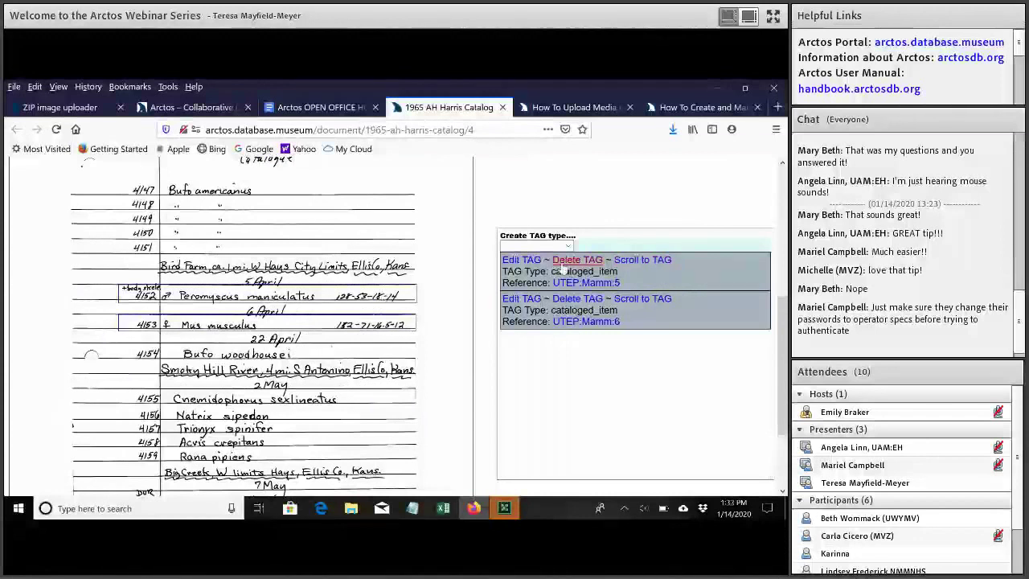
{"action": "left_click", "coordinate": [646, 261]}
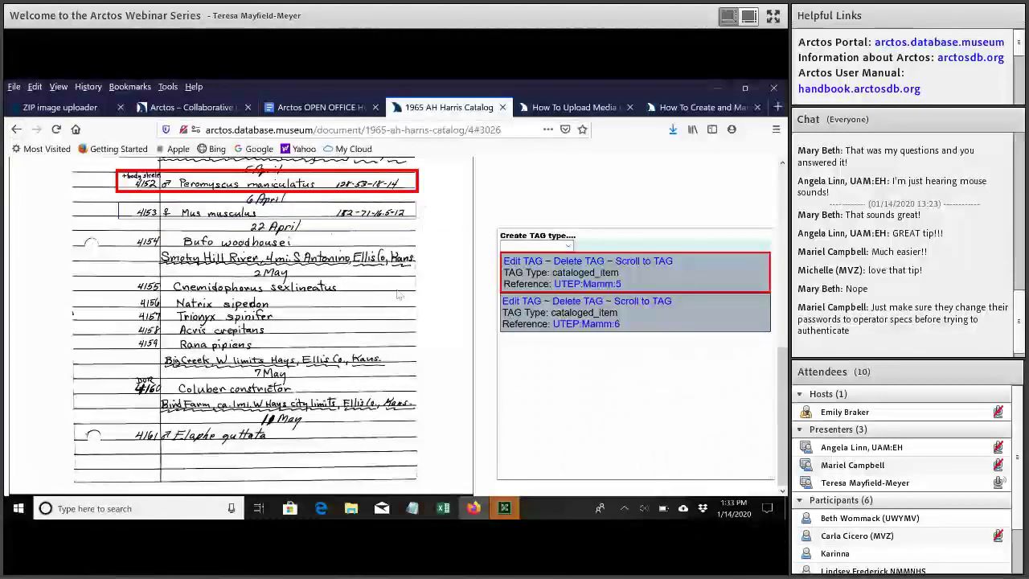
Step: Open the linked TAGs section of the Media documentation from the questions document, read it, and return to the field catalog
{"action": "left_click", "coordinate": [306, 108]}
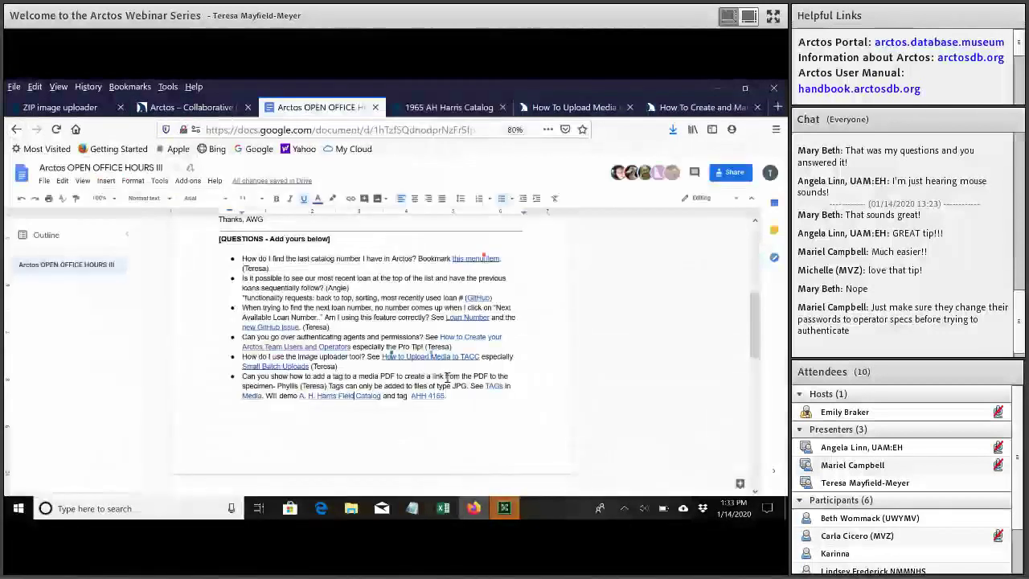
{"action": "left_click", "coordinate": [497, 389]}
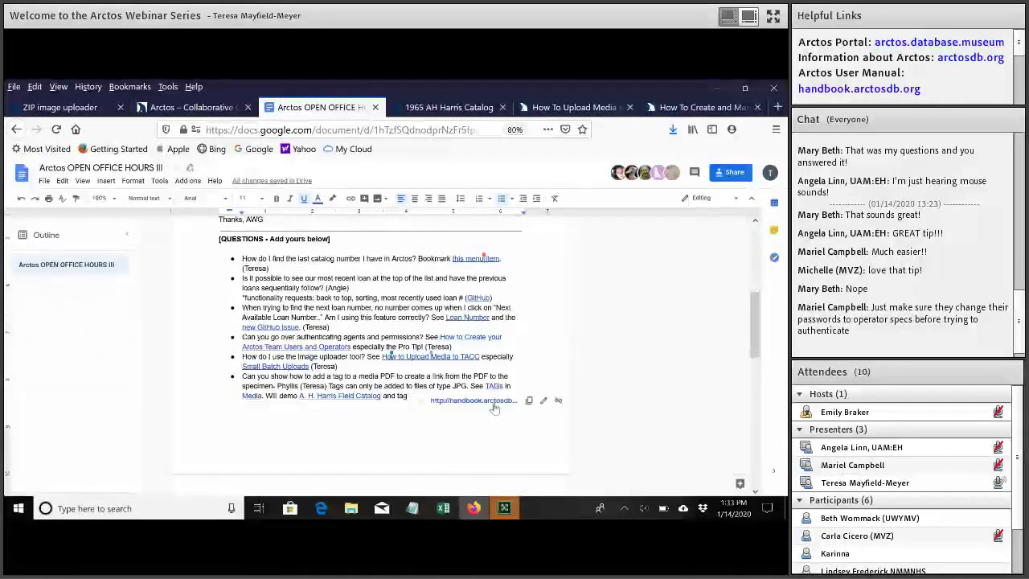
{"action": "left_click", "coordinate": [494, 405]}
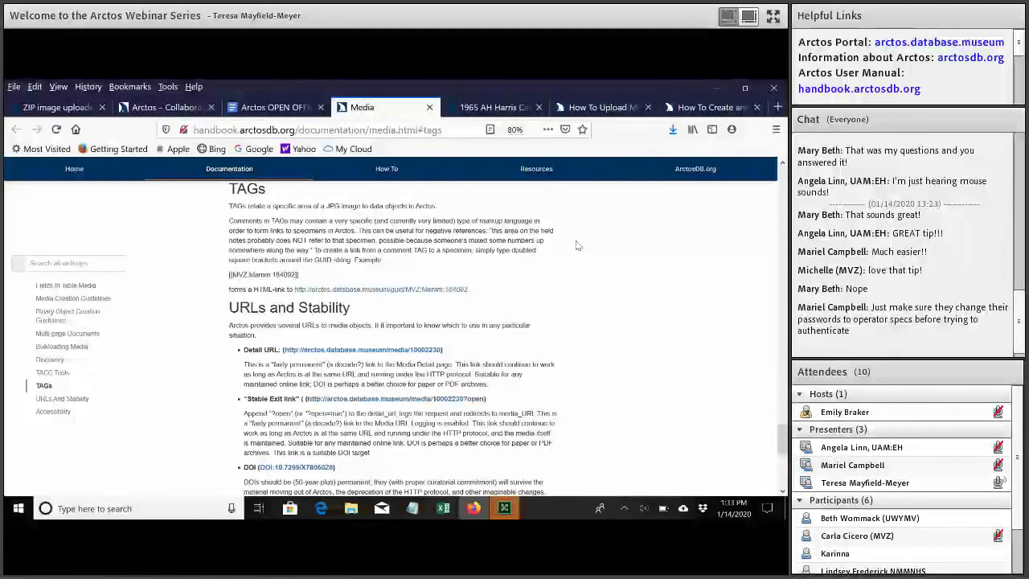
{"action": "left_click", "coordinate": [504, 111]}
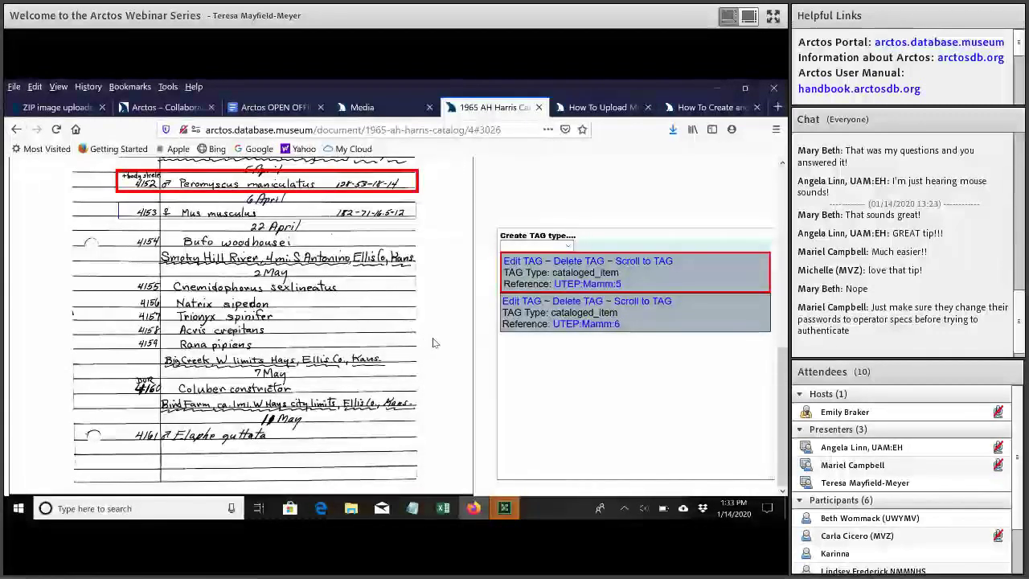
Step: Open the linked AHH 4155 specimen record from the questions document and compare it with entry 4155 on the field catalog page
{"action": "left_click", "coordinate": [282, 107]}
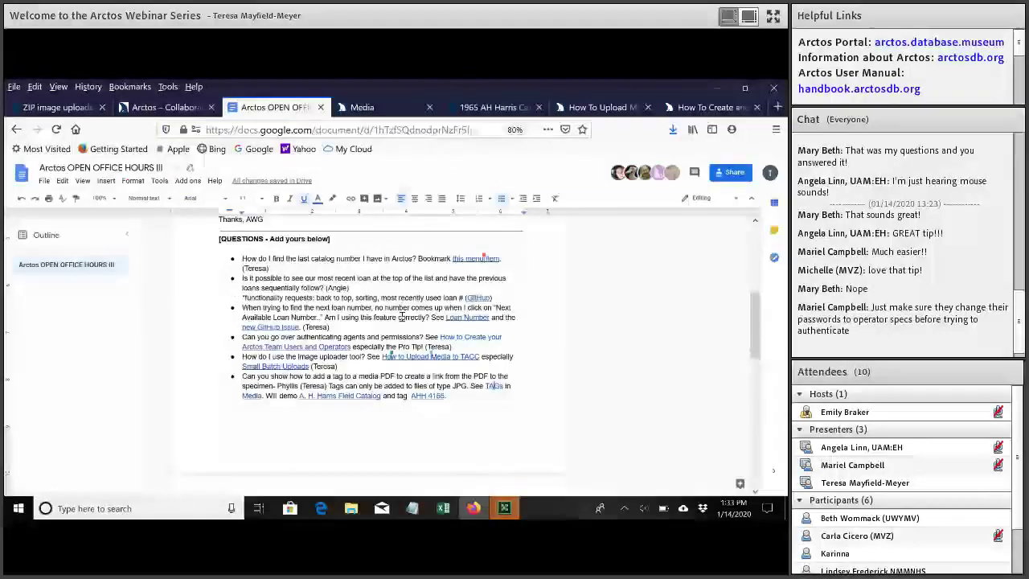
{"action": "right_click", "coordinate": [429, 398]}
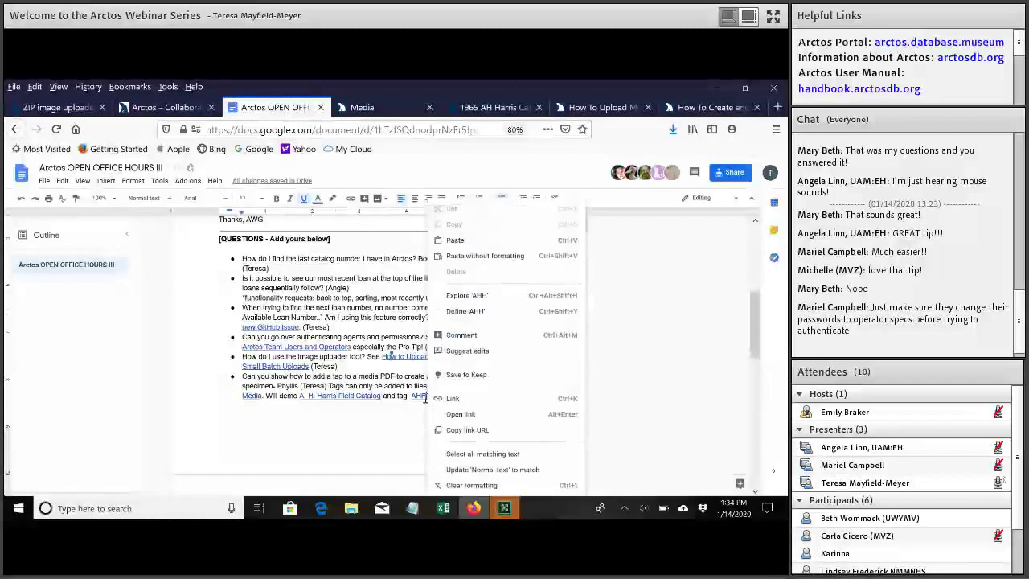
{"action": "left_click", "coordinate": [426, 397]}
{"action": "left_click", "coordinate": [465, 411]}
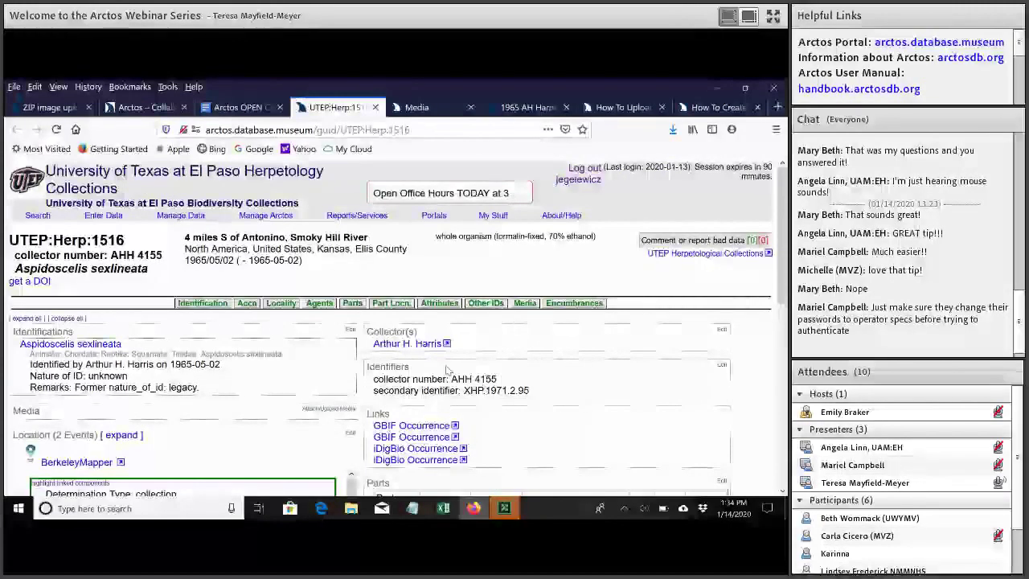
{"action": "left_click", "coordinate": [525, 108]}
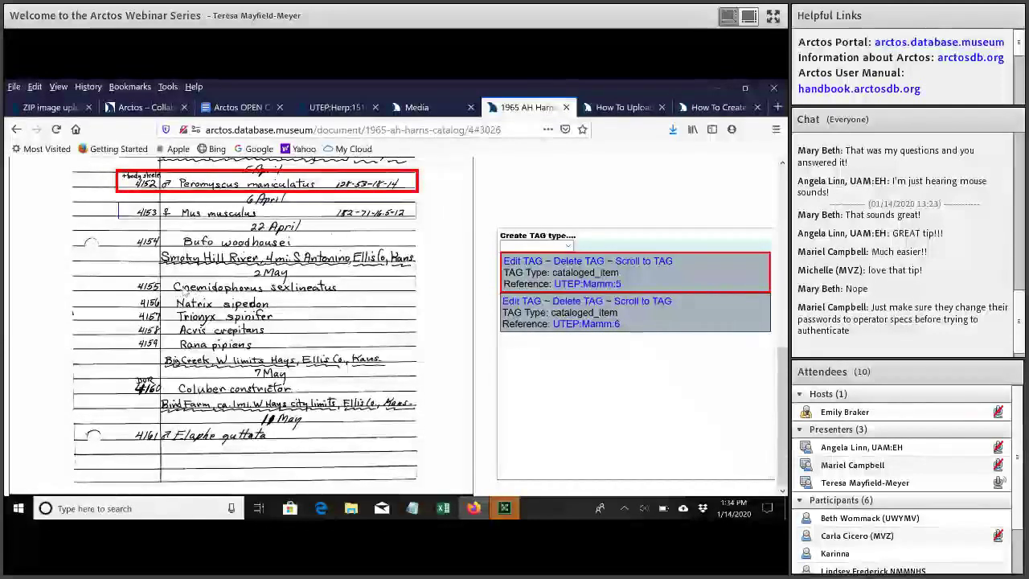
{"action": "left_click", "coordinate": [337, 107]}
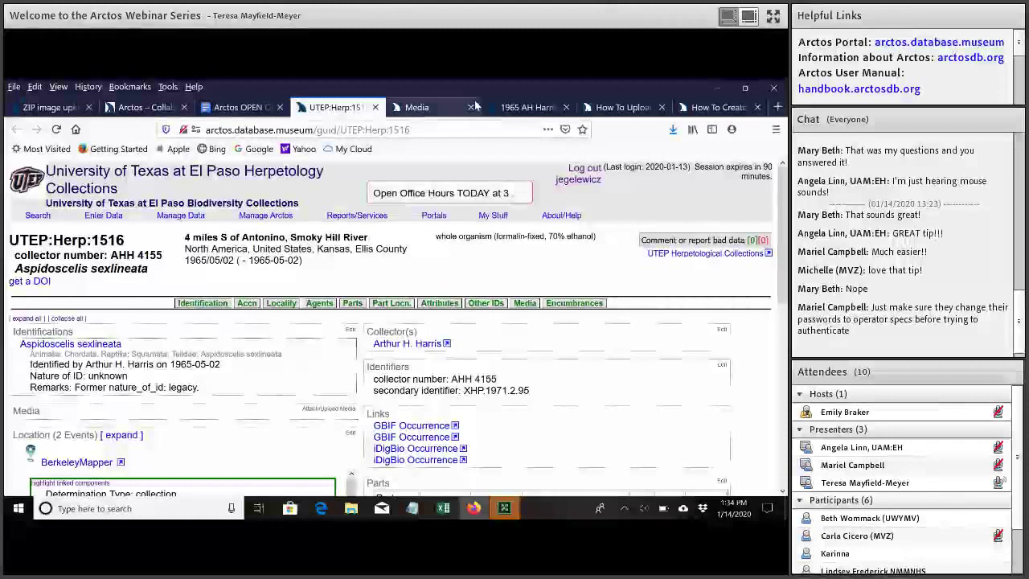
{"action": "left_click", "coordinate": [523, 107]}
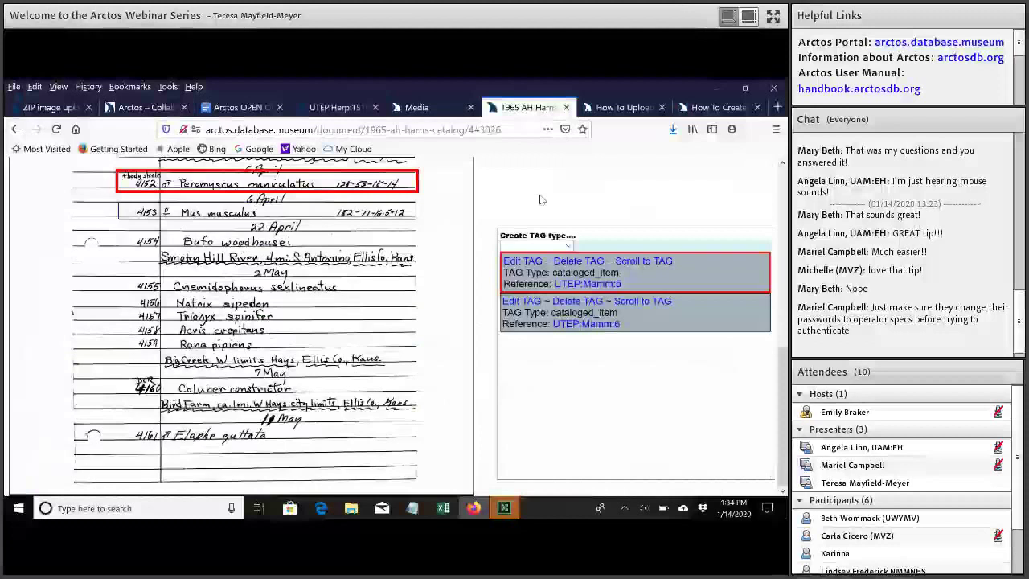
Step: Start a Cataloged Item TAG on the field catalog page and set the specimen search's collection to UTEP:Herp
{"action": "left_click", "coordinate": [567, 245]}
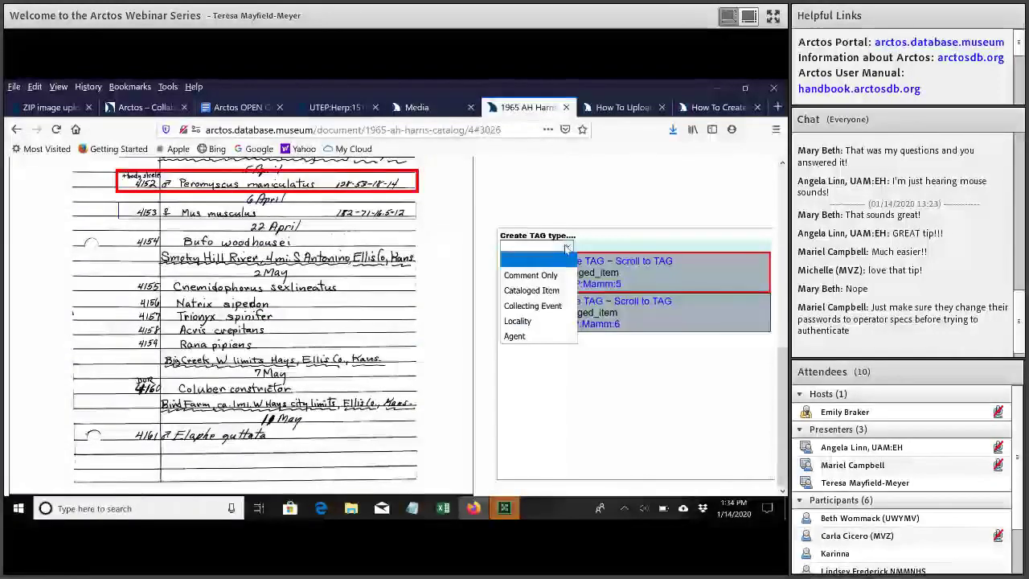
{"action": "left_click", "coordinate": [553, 291]}
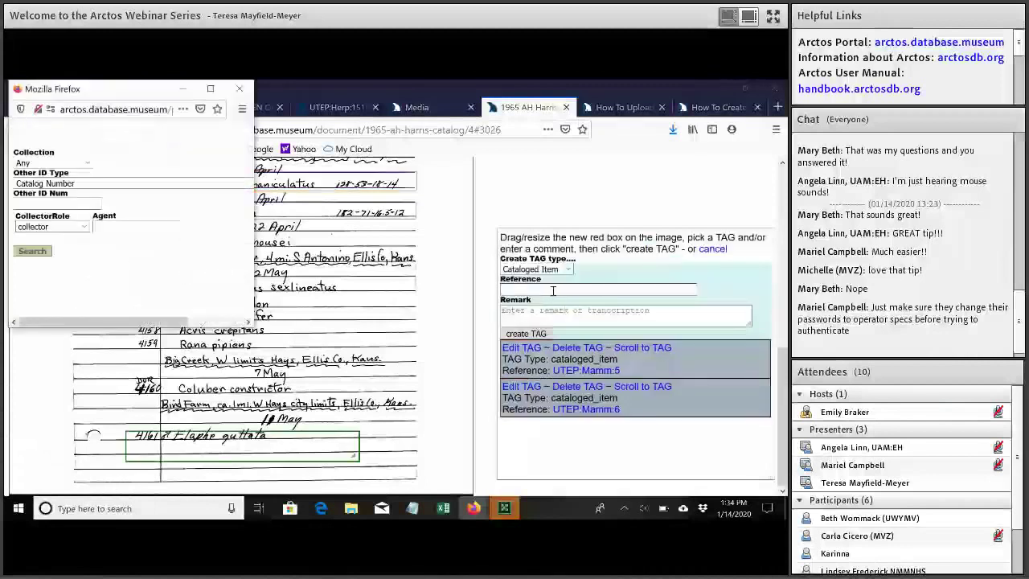
{"action": "left_click", "coordinate": [87, 164]}
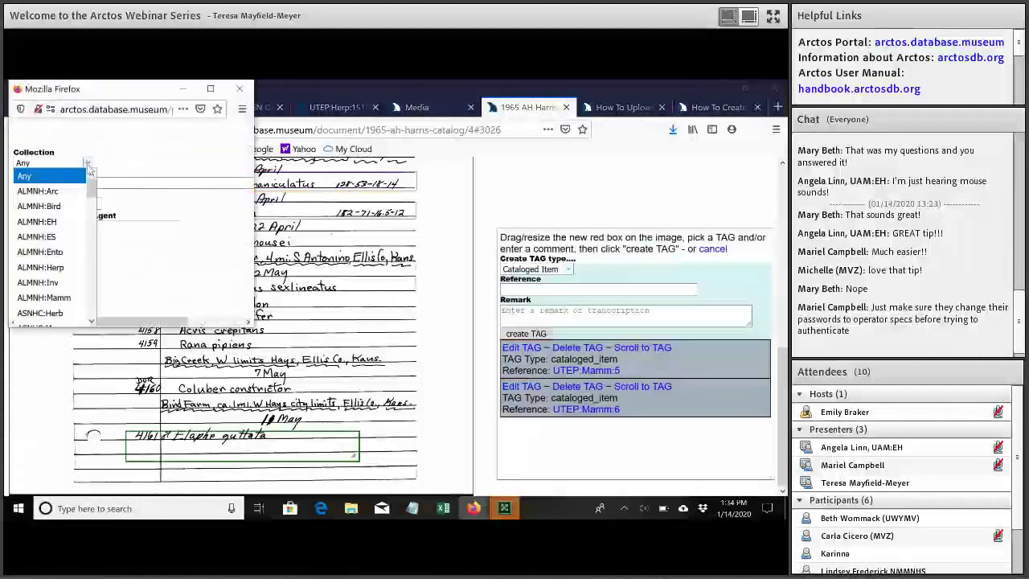
{"action": "left_click_drag", "start_coordinate": [92, 228], "coordinate": [92, 292]}
{"action": "left_click", "coordinate": [63, 294]}
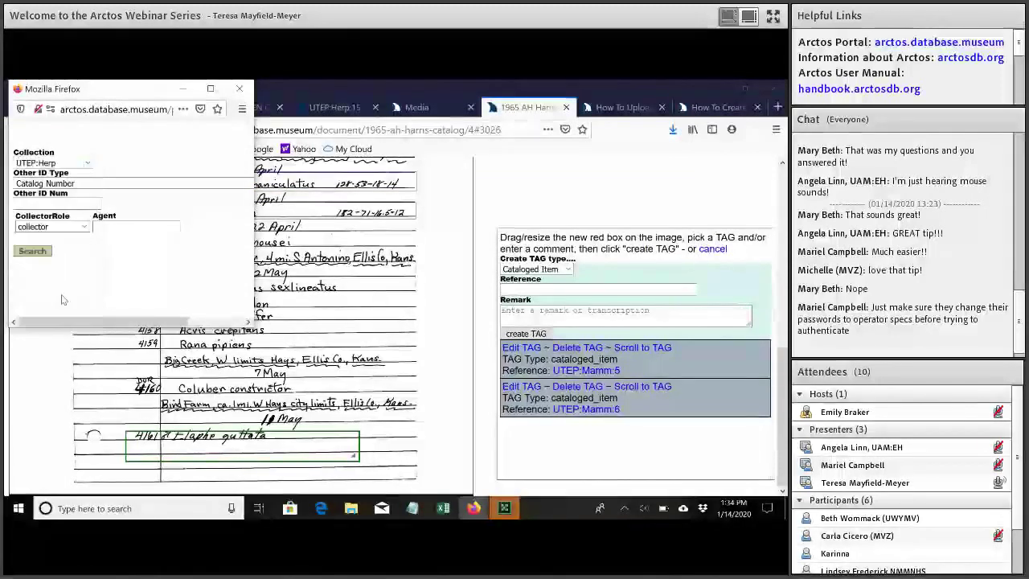
Step: Check the specimen's catalog number, then search for catalog number 1516 to fill the TAG's reference with that UTEP:Herp specimen
{"action": "left_click", "coordinate": [88, 201]}
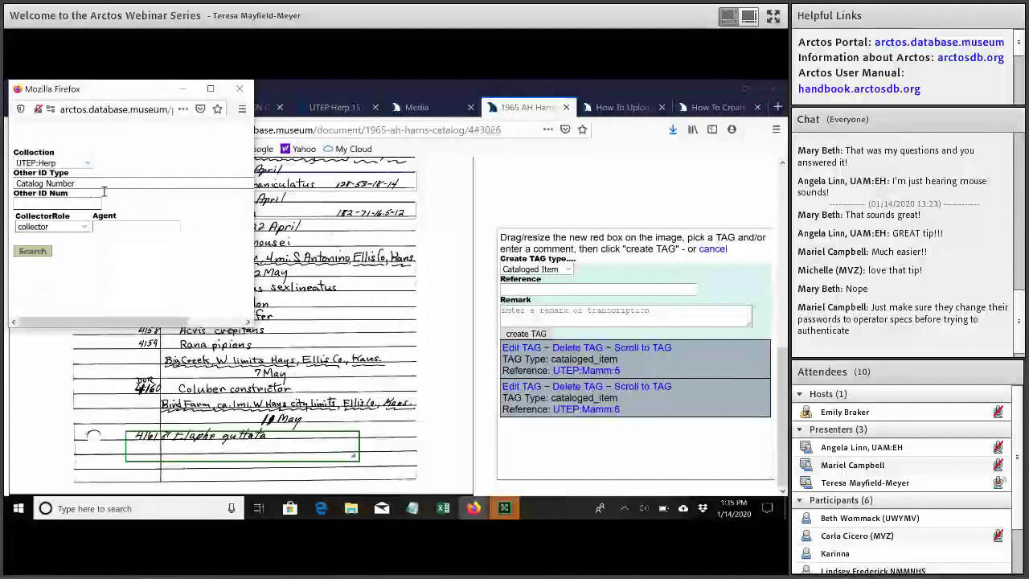
{"action": "left_click", "coordinate": [329, 107]}
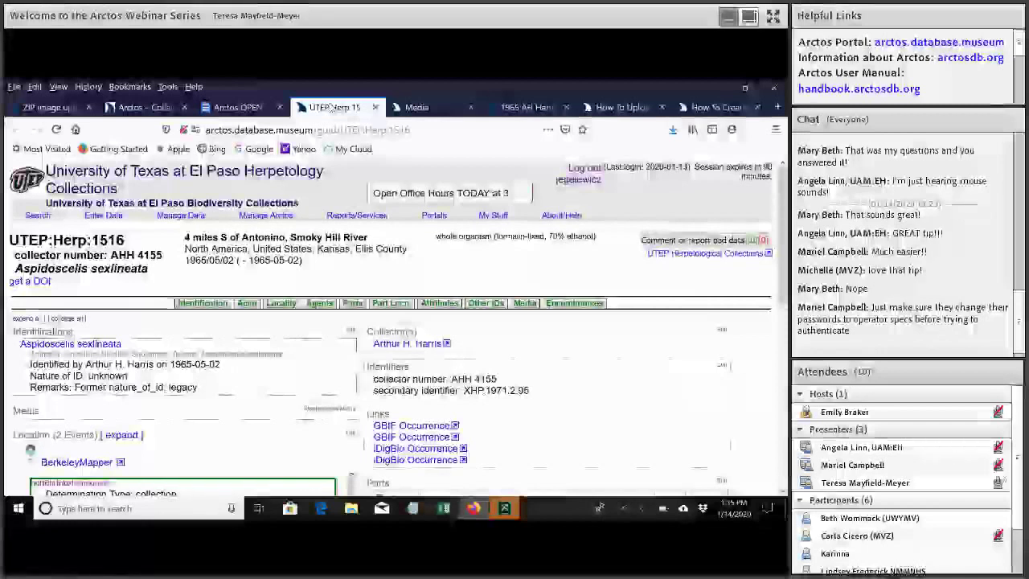
{"action": "left_click", "coordinate": [527, 107]}
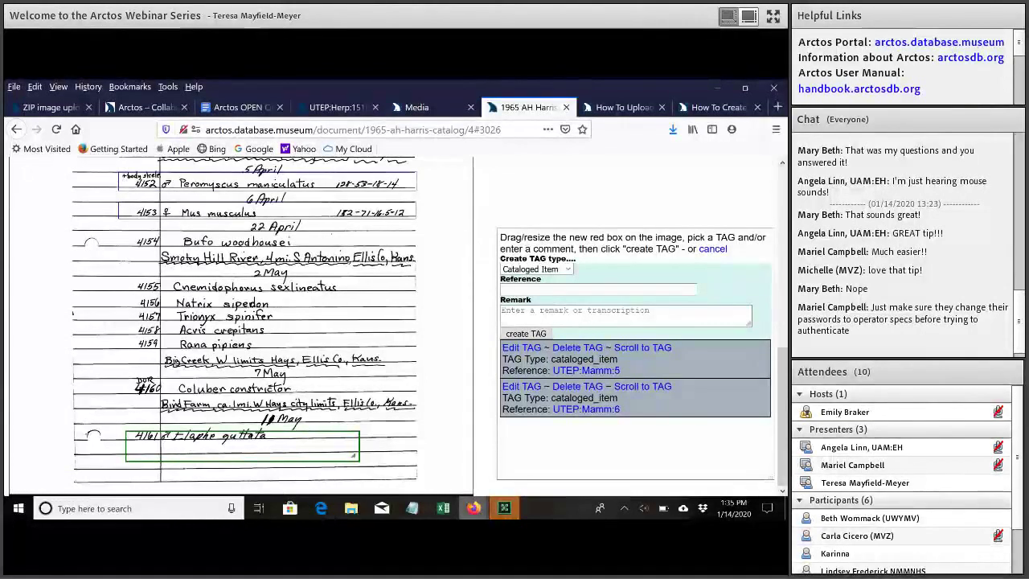
{"action": "left_click", "coordinate": [599, 289]}
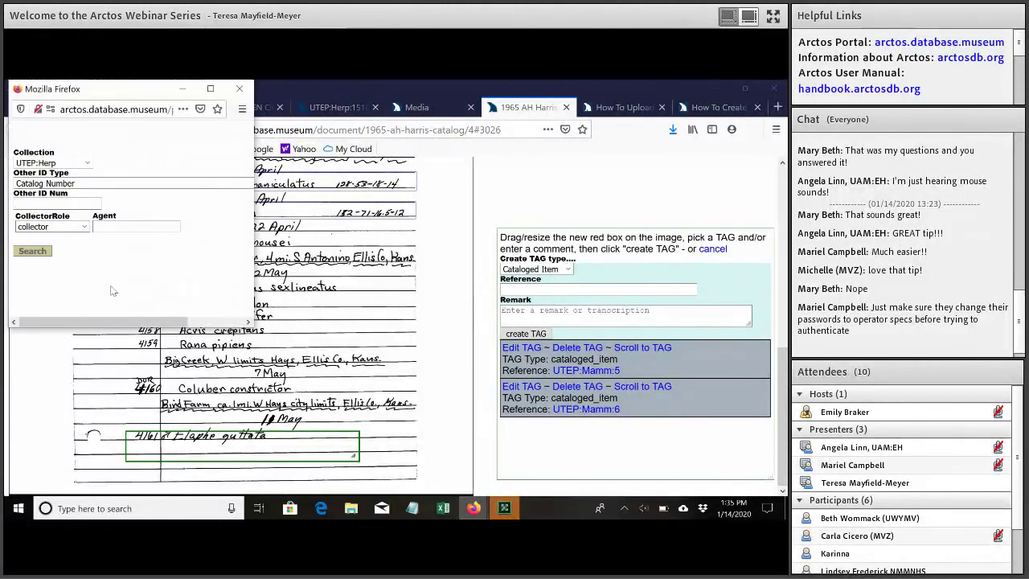
{"action": "type", "text": "1516"}
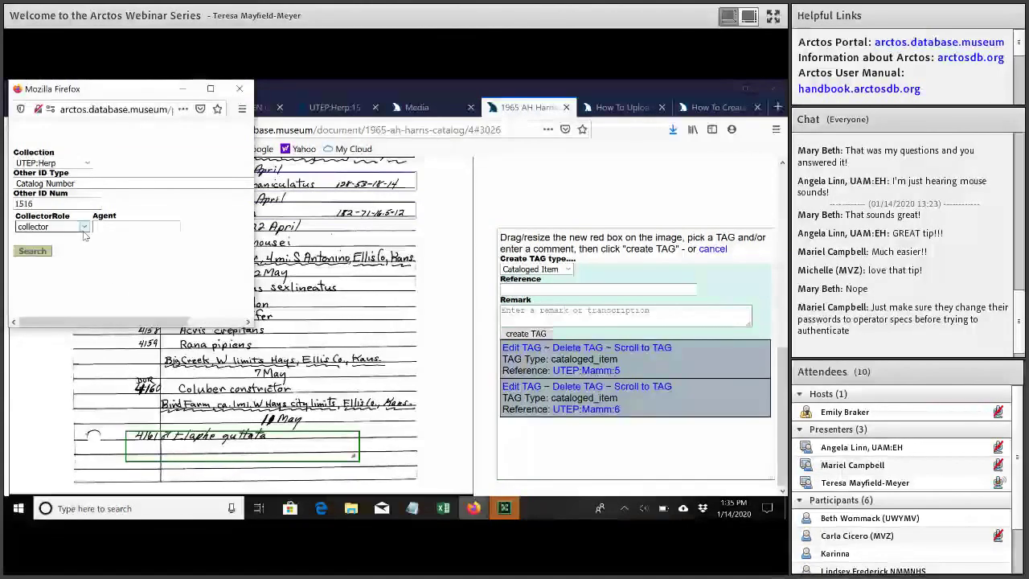
{"action": "left_click", "coordinate": [84, 231]}
{"action": "left_click", "coordinate": [83, 234]}
{"action": "left_click", "coordinate": [121, 231]}
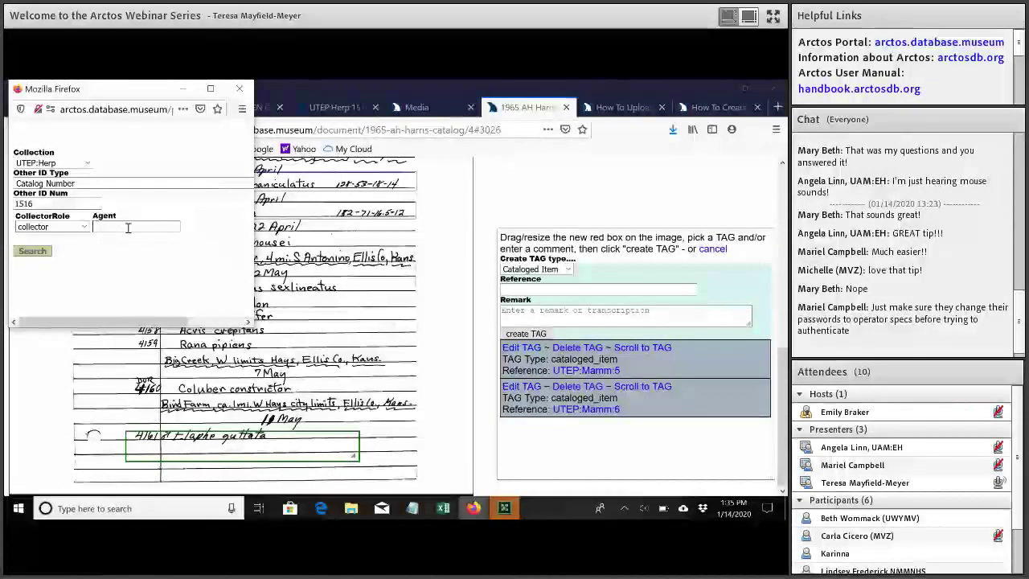
{"action": "left_click", "coordinate": [36, 254]}
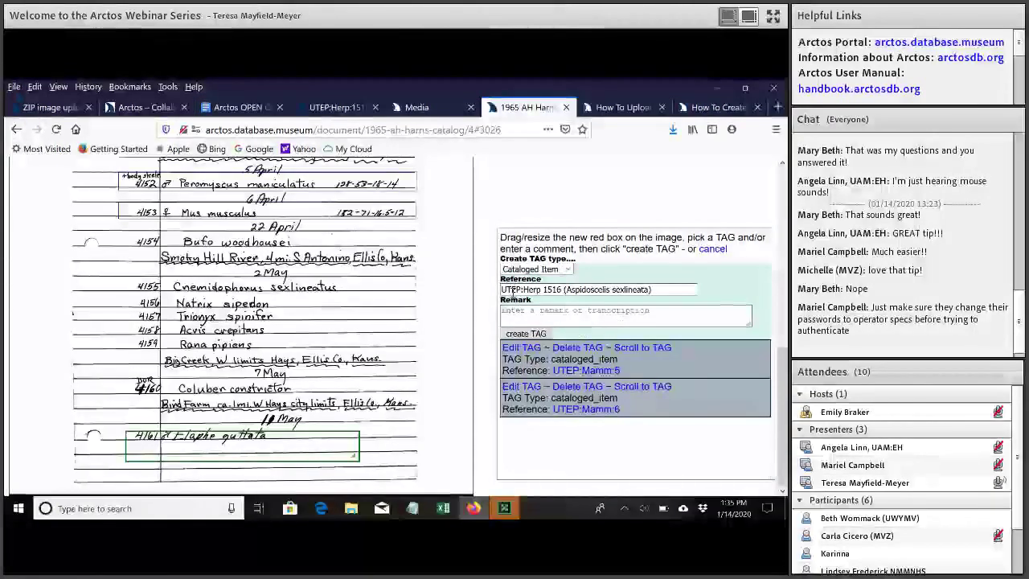
Step: Move and resize the TAG box to frame entry 4155, Cnemidophorus sexlineatus, and create the TAG
{"action": "left_click", "coordinate": [572, 313]}
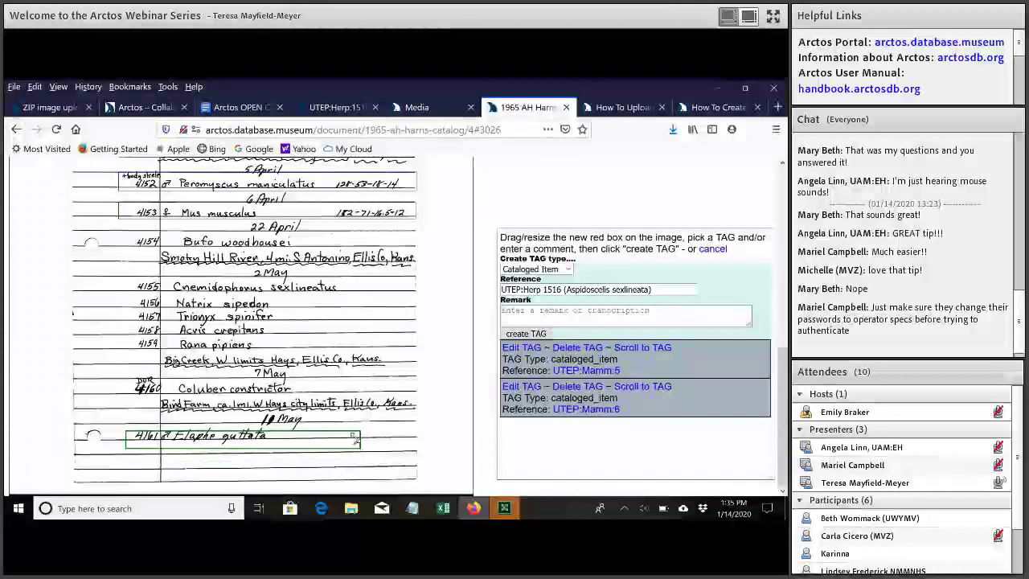
{"action": "left_click_drag", "start_coordinate": [352, 455], "coordinate": [362, 469]}
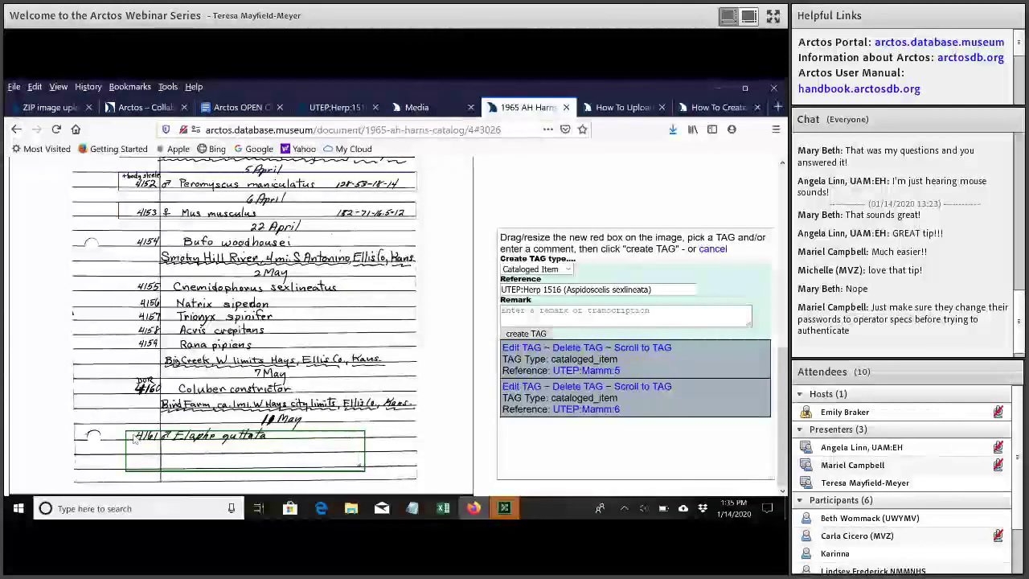
{"action": "left_click_drag", "start_coordinate": [318, 437], "coordinate": [322, 275]}
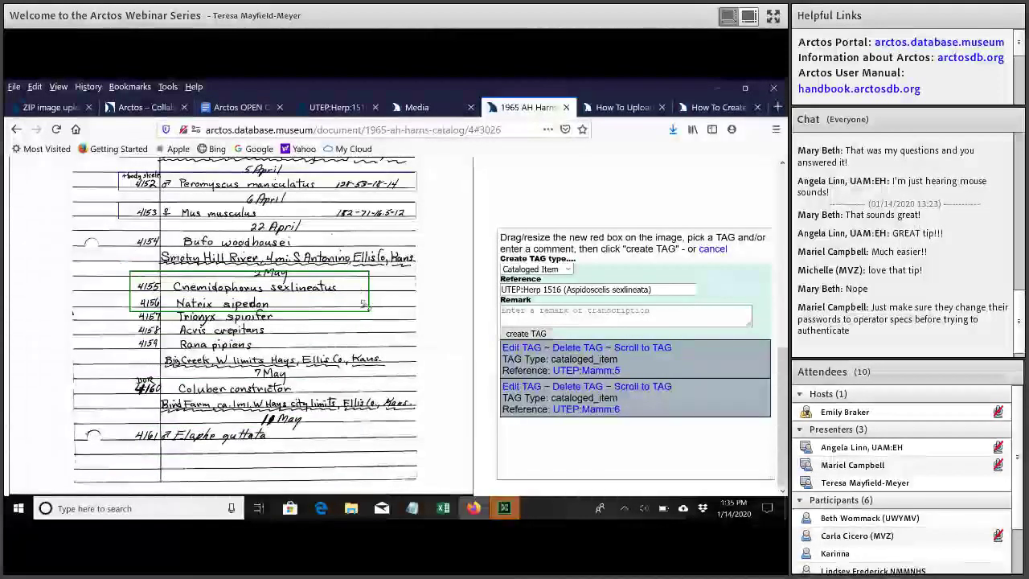
{"action": "left_click_drag", "start_coordinate": [362, 304], "coordinate": [411, 293]}
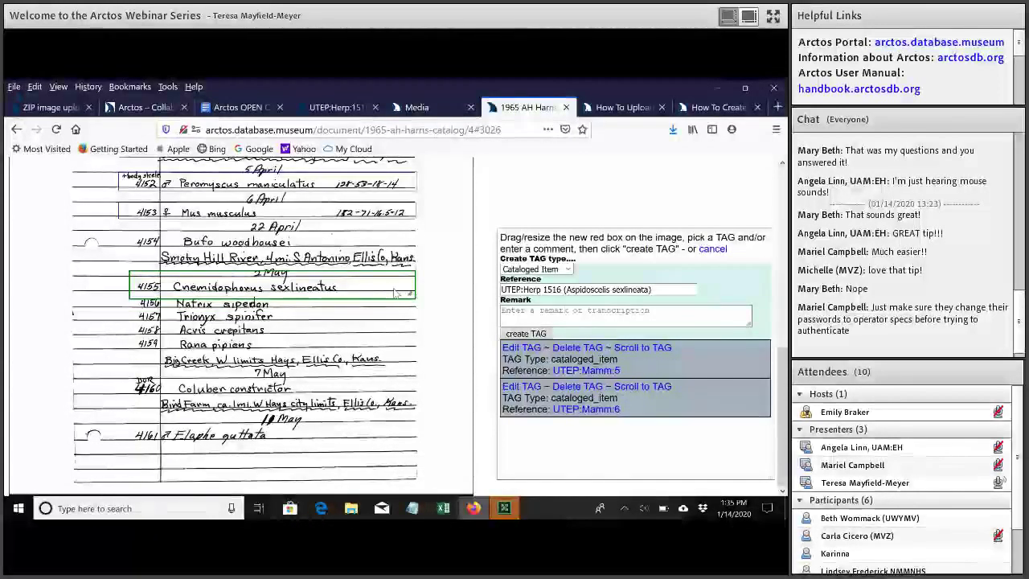
{"action": "left_click", "coordinate": [544, 332]}
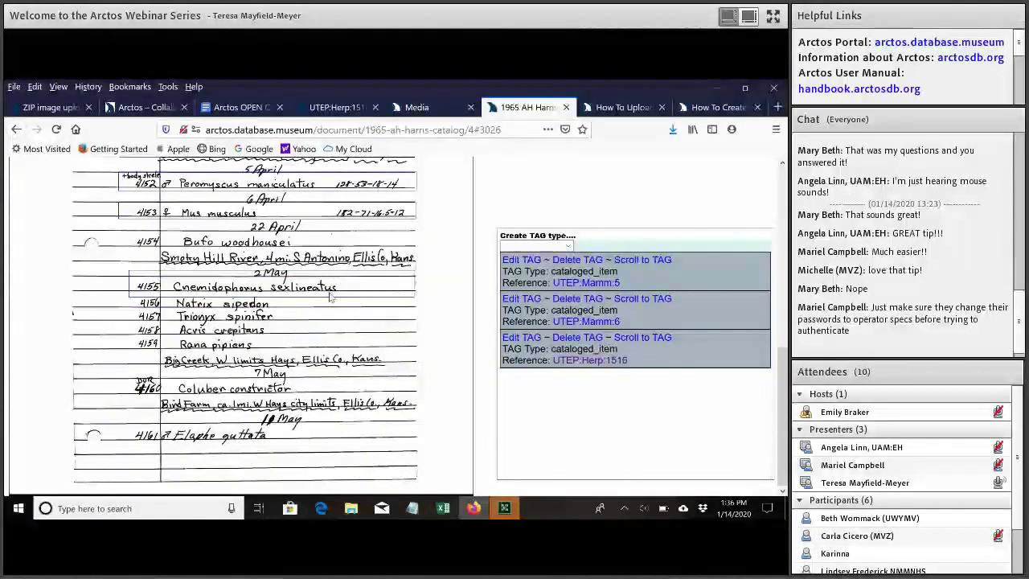
Step: Reload the UTEP:Herp:1516 specimen record and check its media section for the tagged field catalog page
{"action": "left_click", "coordinate": [342, 107]}
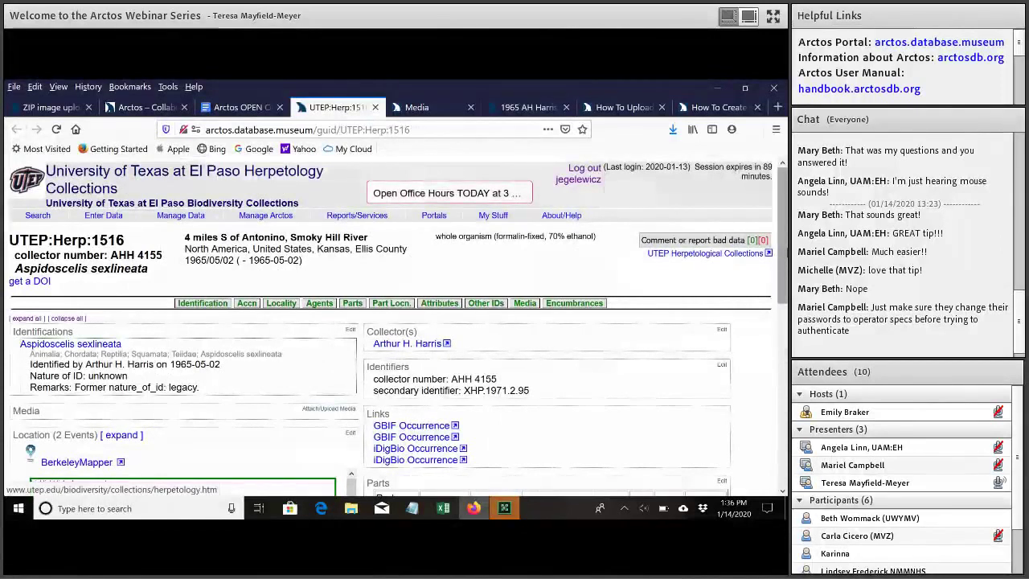
{"action": "scroll", "coordinate": [394, 322], "scroll_direction": "down", "scroll_amount": 1}
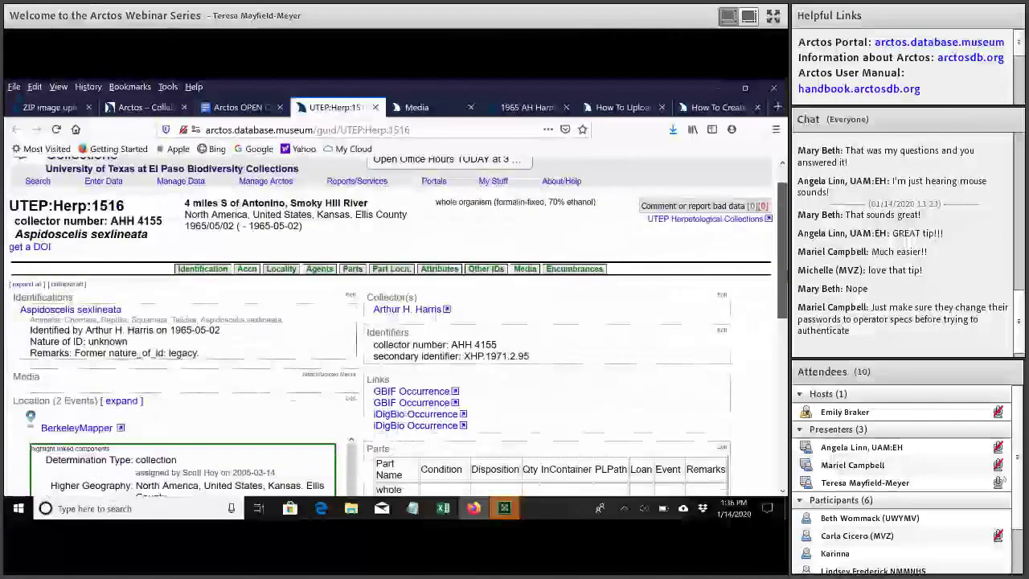
{"action": "scroll", "coordinate": [779, 261], "scroll_direction": "up", "scroll_amount": 1}
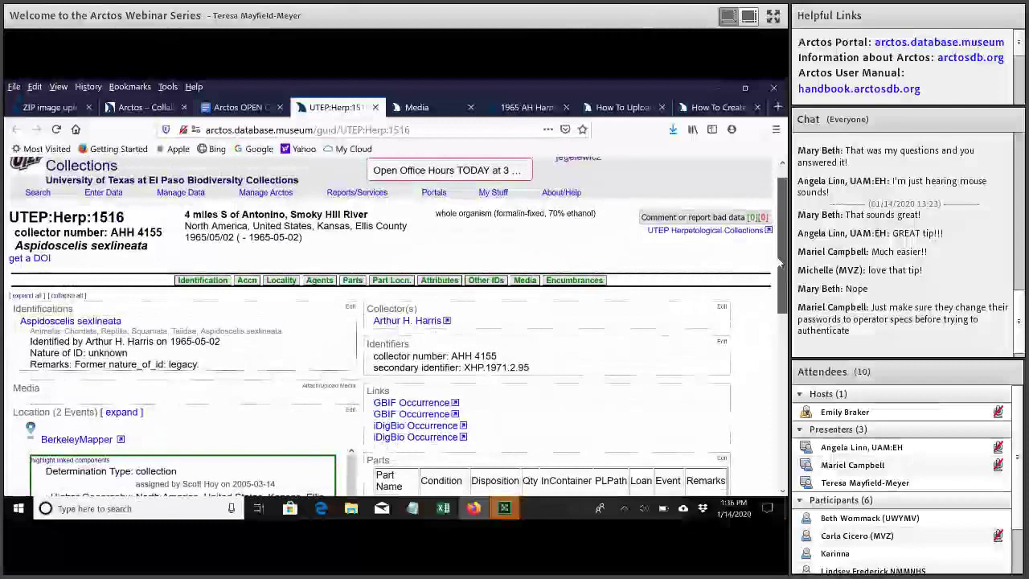
{"action": "scroll", "coordinate": [778, 261], "scroll_direction": "up", "scroll_amount": 1}
{"action": "left_click", "coordinate": [56, 129]}
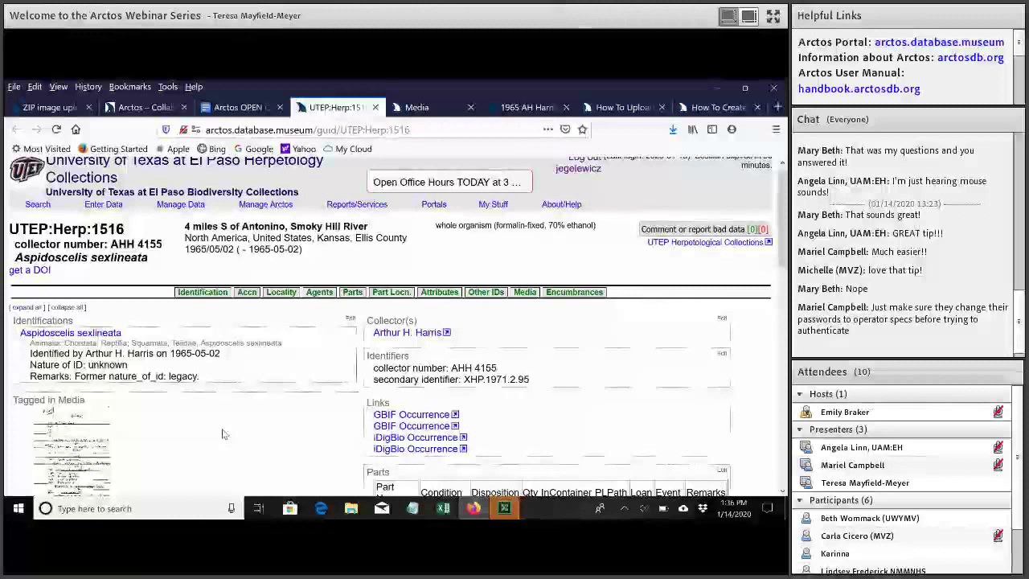
Step: Return to the office hours questions document and review the remaining questions, starting with the one on encumbered record counts
{"action": "left_click", "coordinate": [241, 107]}
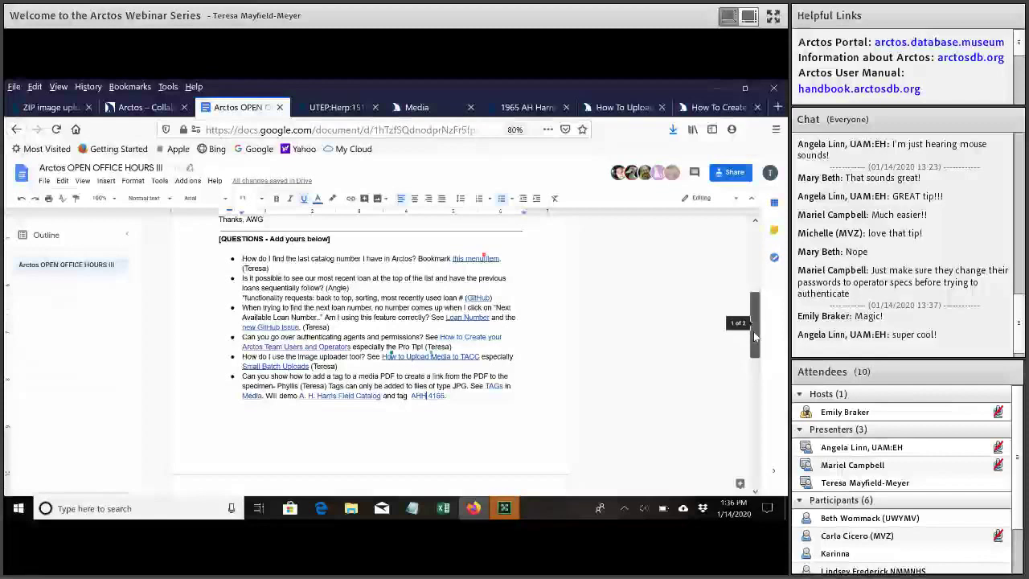
{"action": "left_click_drag", "start_coordinate": [754, 331], "coordinate": [763, 404]}
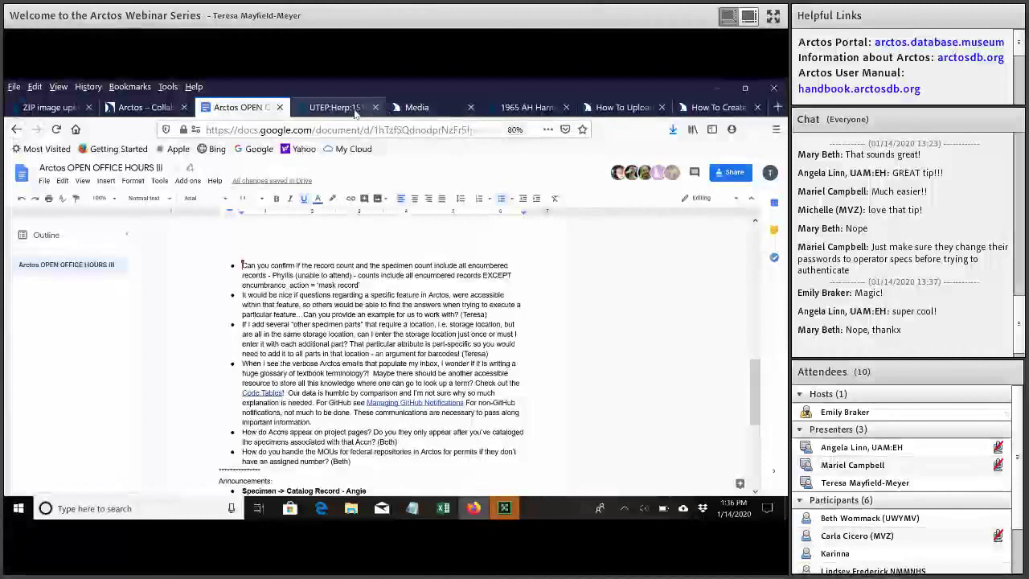
{"action": "left_click", "coordinate": [545, 113]}
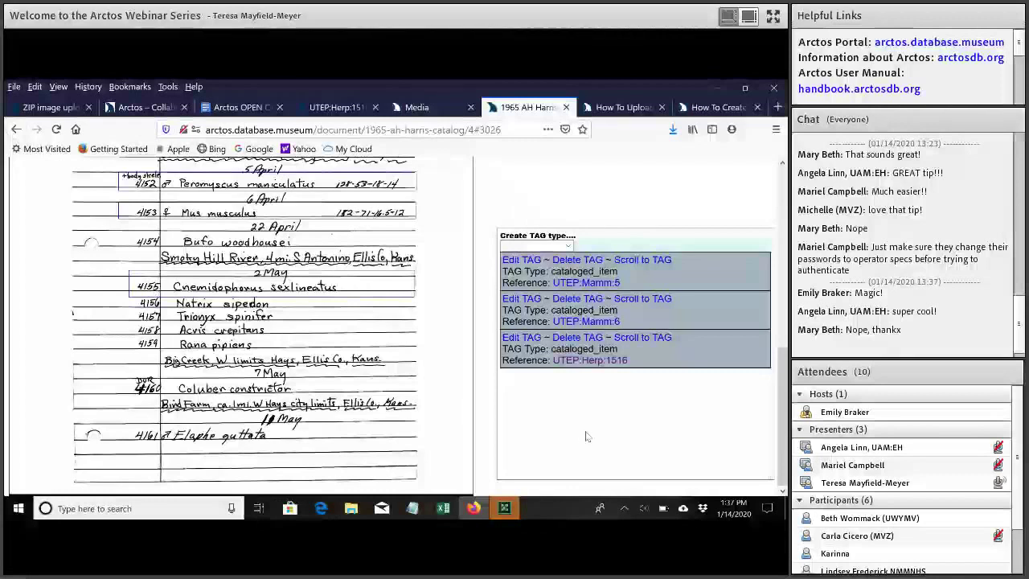
{"action": "mouse_move", "coordinate": [476, 518]}
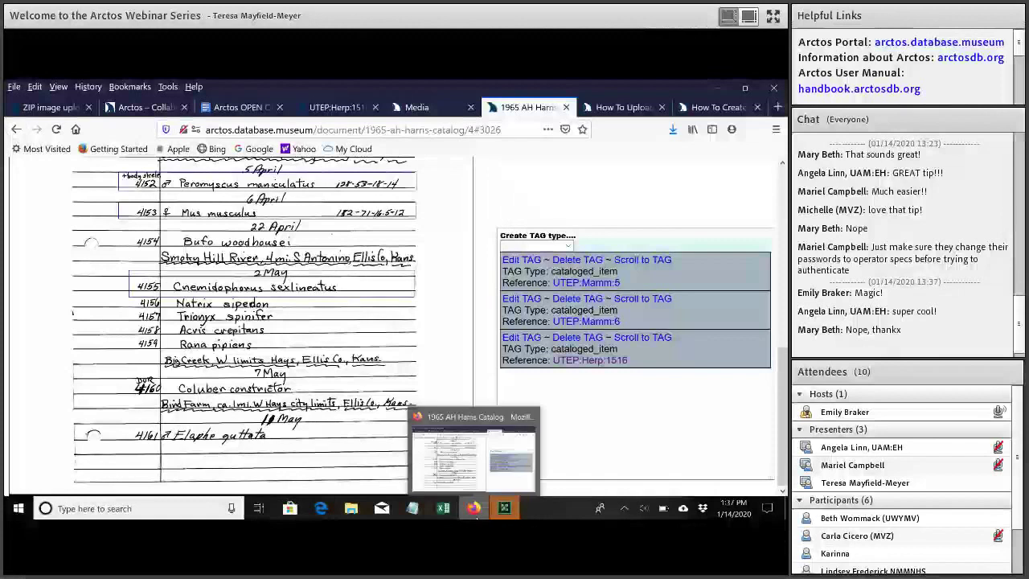
{"action": "left_click", "coordinate": [243, 108]}
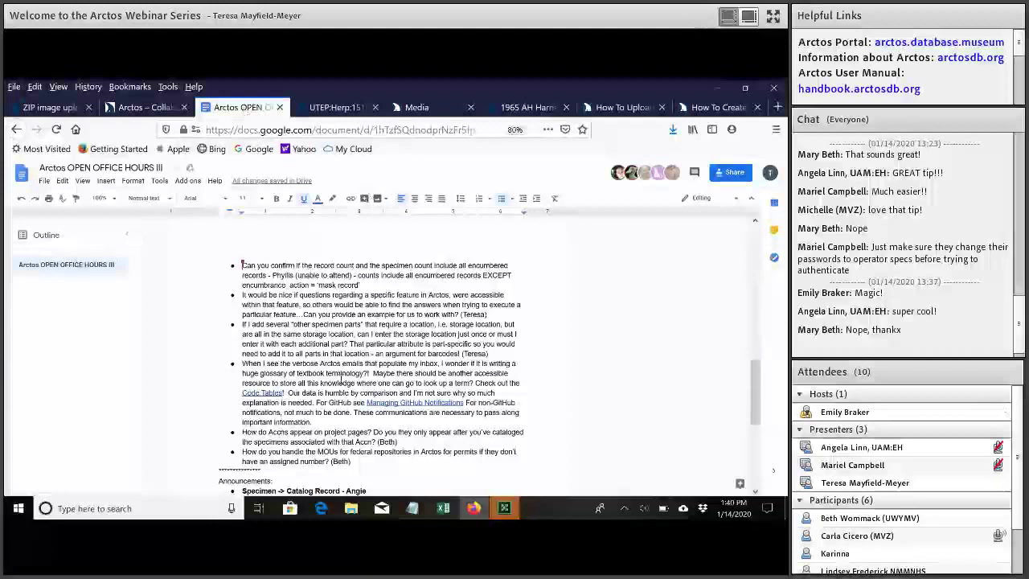
{"action": "mouse_move", "coordinate": [504, 511]}
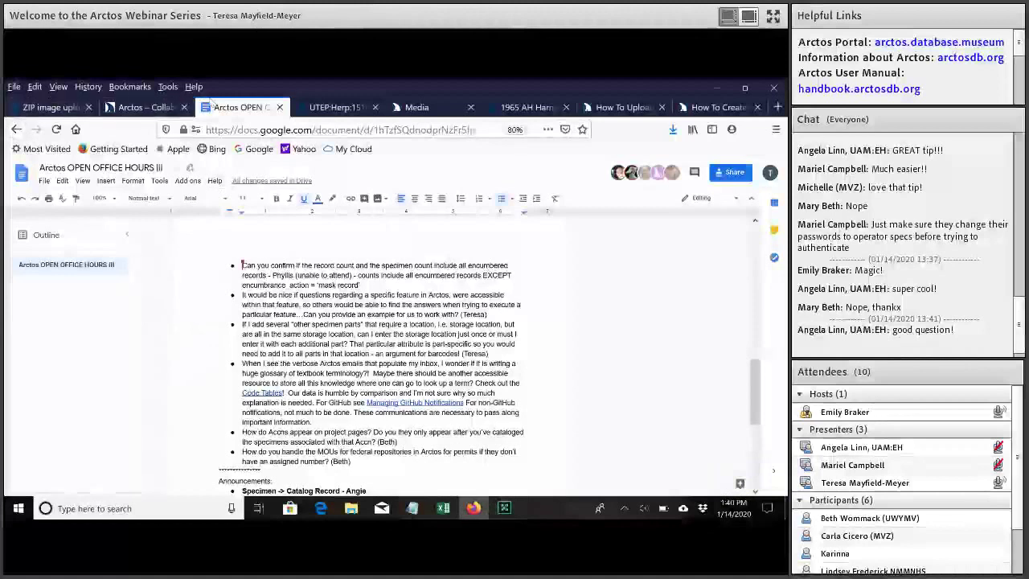
Step: Open the catalog record search page to check the accessible record count, and try to load the Portals page
{"action": "left_click", "coordinate": [336, 107]}
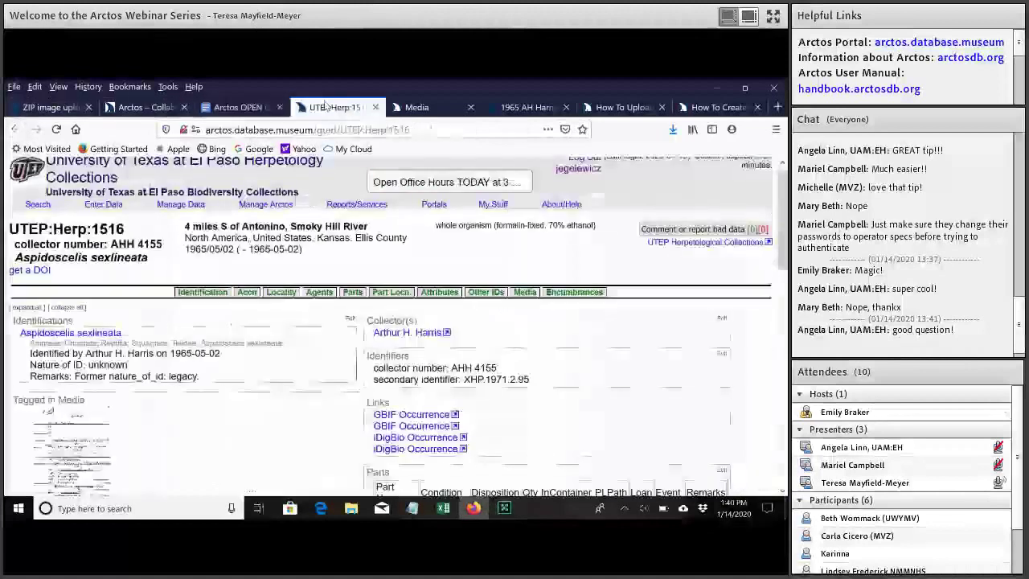
{"action": "left_click", "coordinate": [31, 205]}
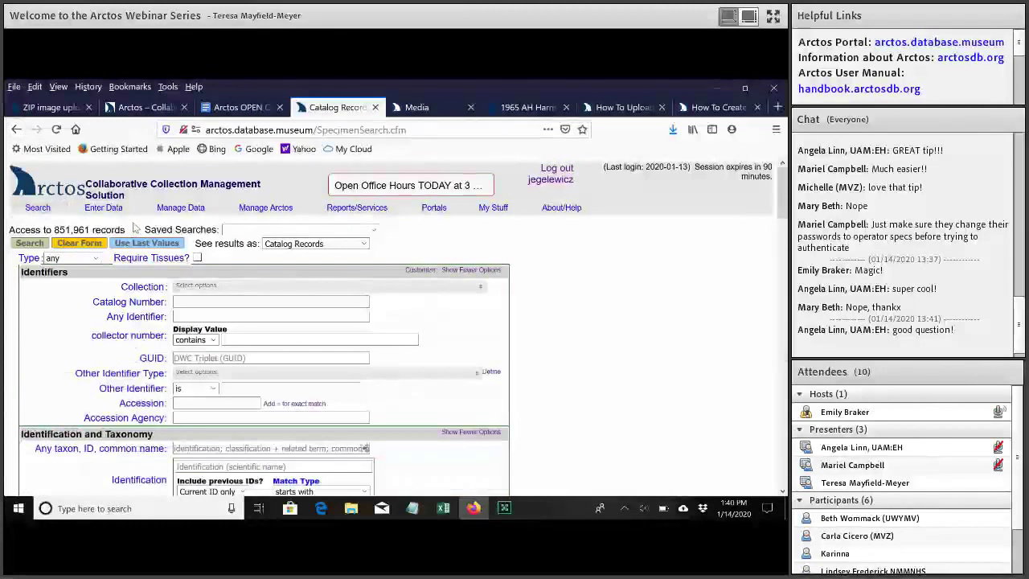
{"action": "left_click", "coordinate": [441, 213]}
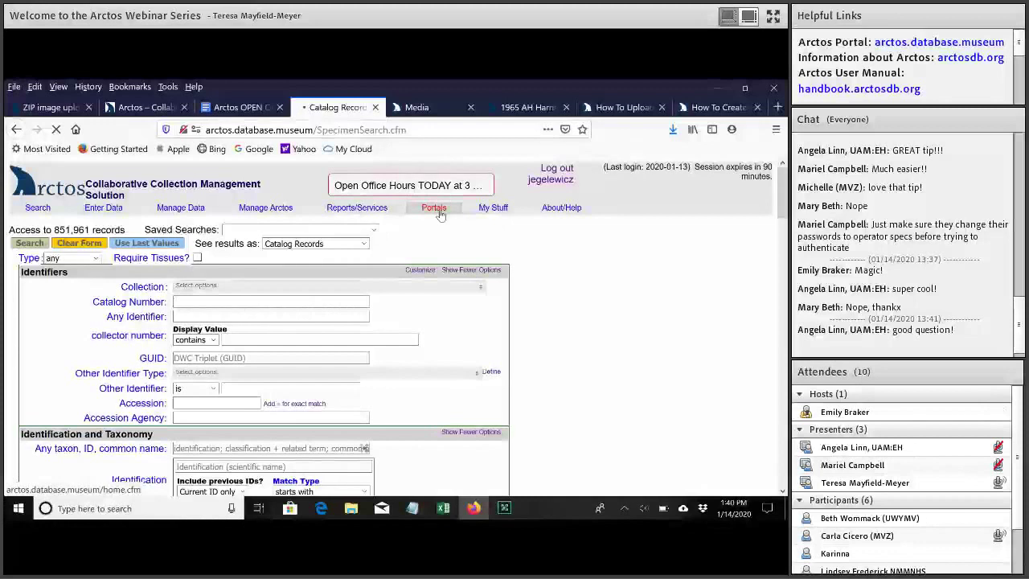
{"action": "left_click", "coordinate": [435, 209]}
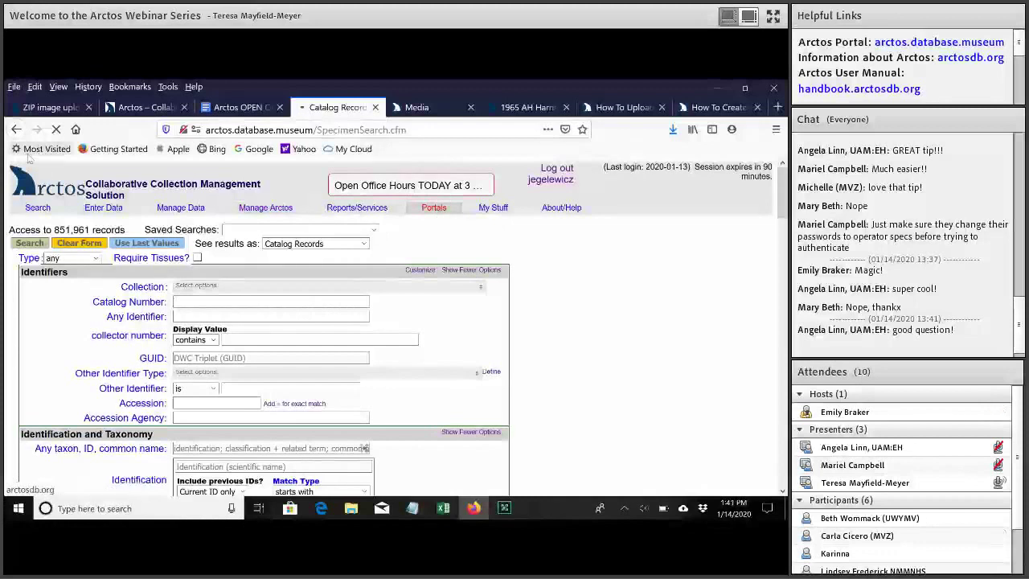
{"action": "left_click", "coordinate": [56, 129]}
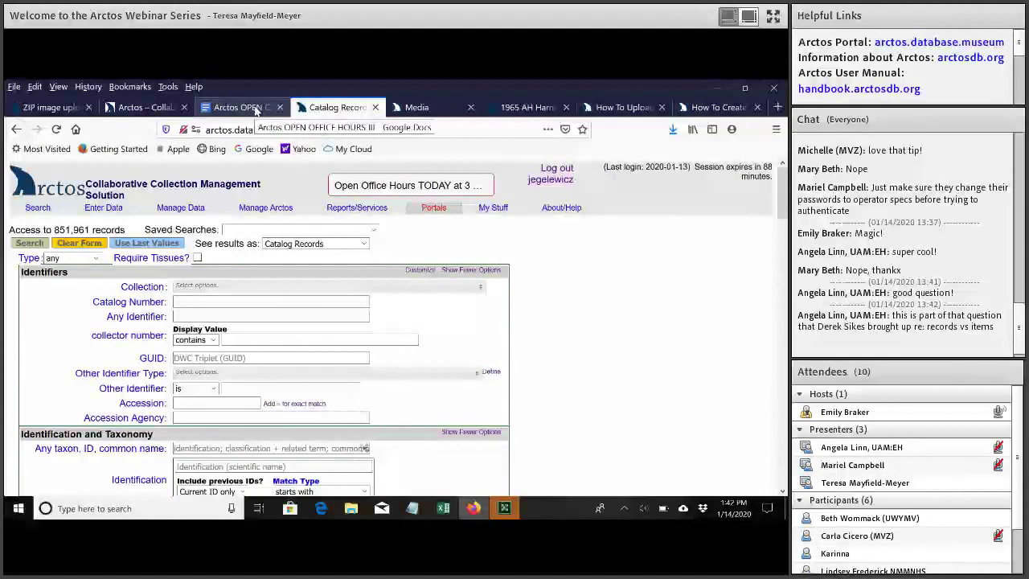
Step: Check the question about feature-specific help in the questions document and bring up the ZIP image upload page
{"action": "left_click", "coordinate": [256, 110]}
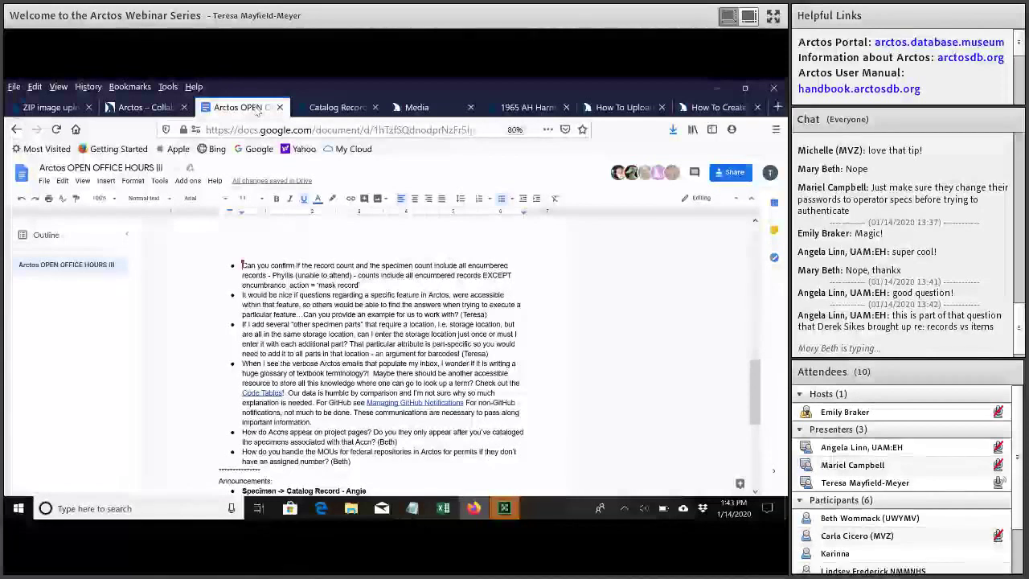
{"action": "left_click", "coordinate": [56, 108]}
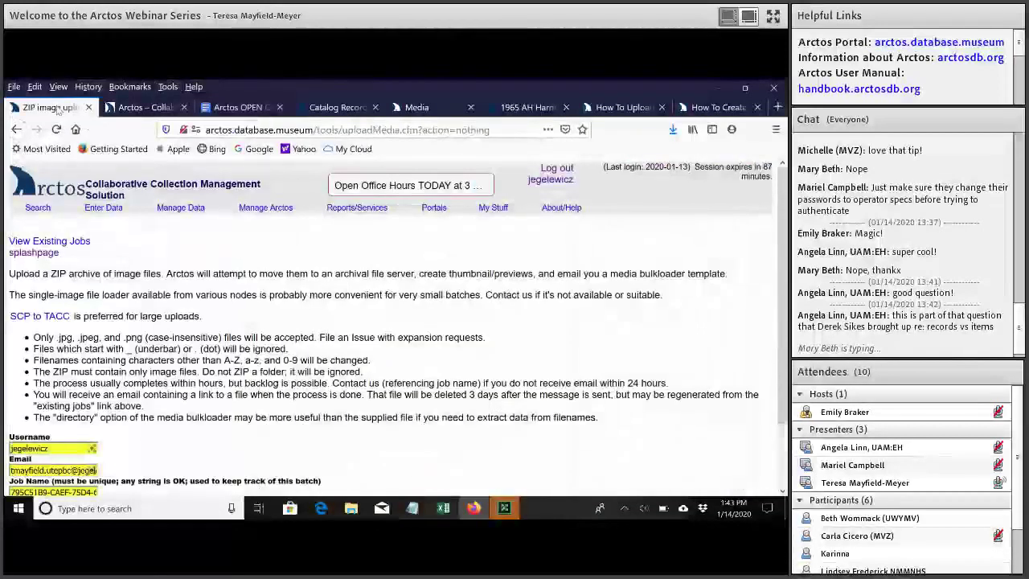